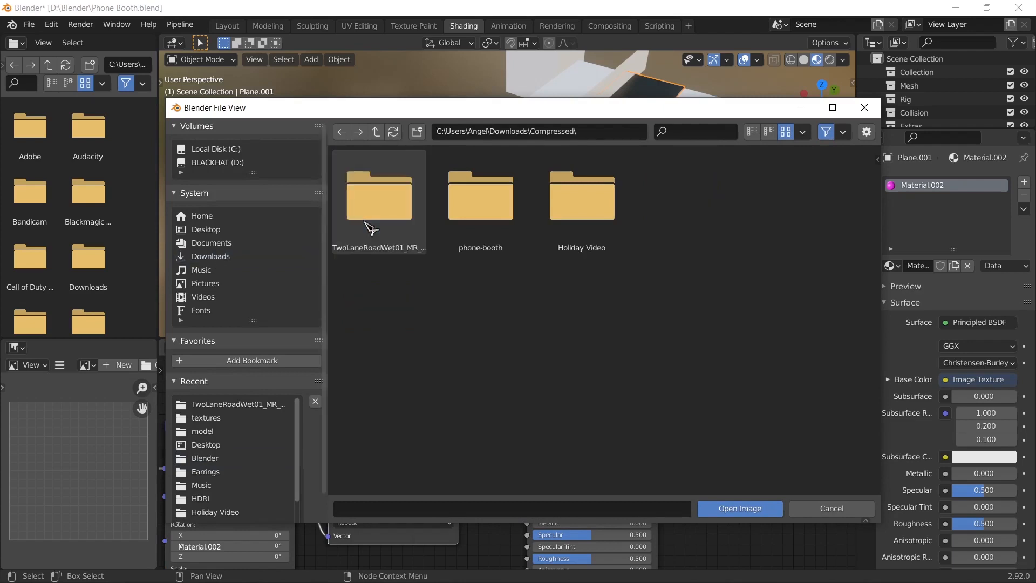
# Step: Load TwoLaneRoadWet01_1K_BaseColor.png from the TwoLaneRoadWet01 texture folder as the road plane's base color image
pyautogui.doubleClick(369, 231)
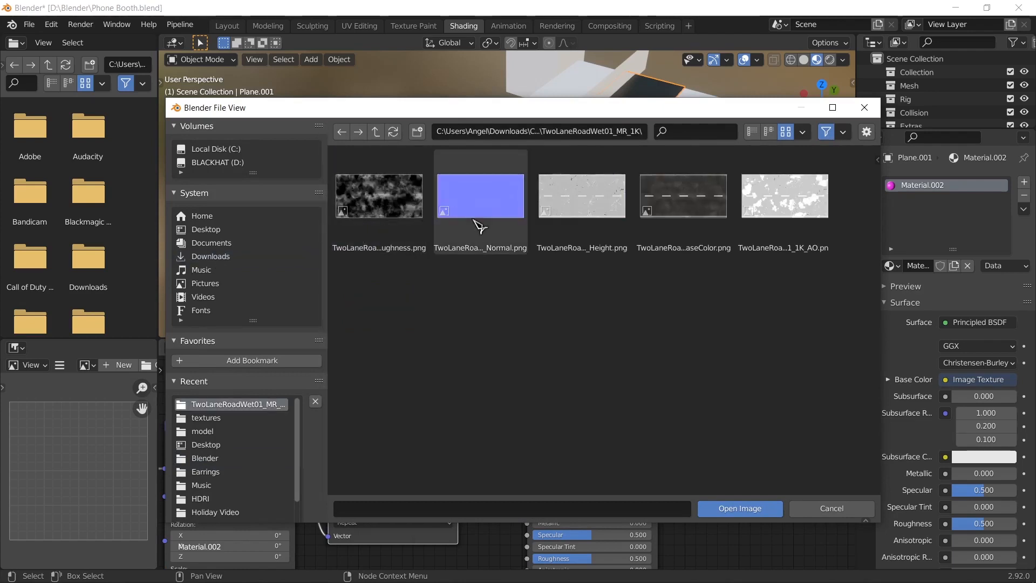
pyautogui.doubleClick(713, 213)
pyautogui.scroll(1, 534, 247)
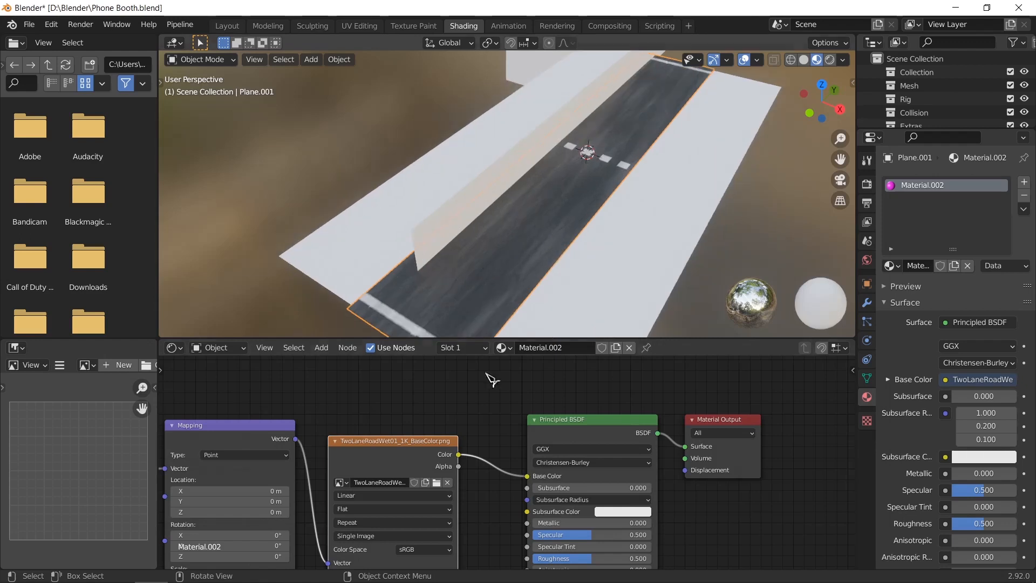
# Step: Try rotating the road texture mapping 90° on X, and then 90° on Y with X reset to 0°
pyautogui.moveTo(440, 412); pyautogui.dragTo(394, 431, button='middle')
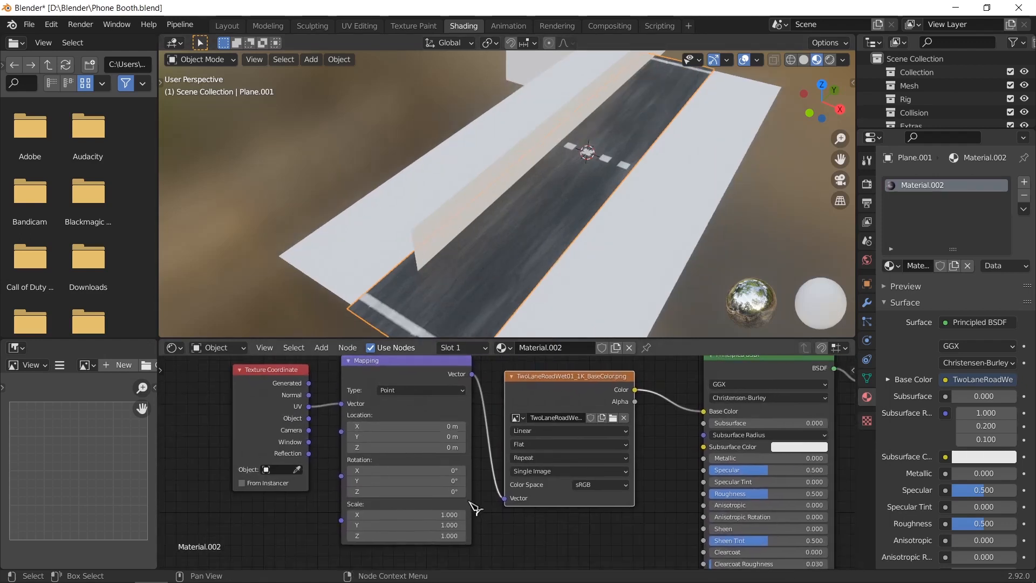
pyautogui.click(446, 474)
pyautogui.write('90')
pyautogui.press('Return')
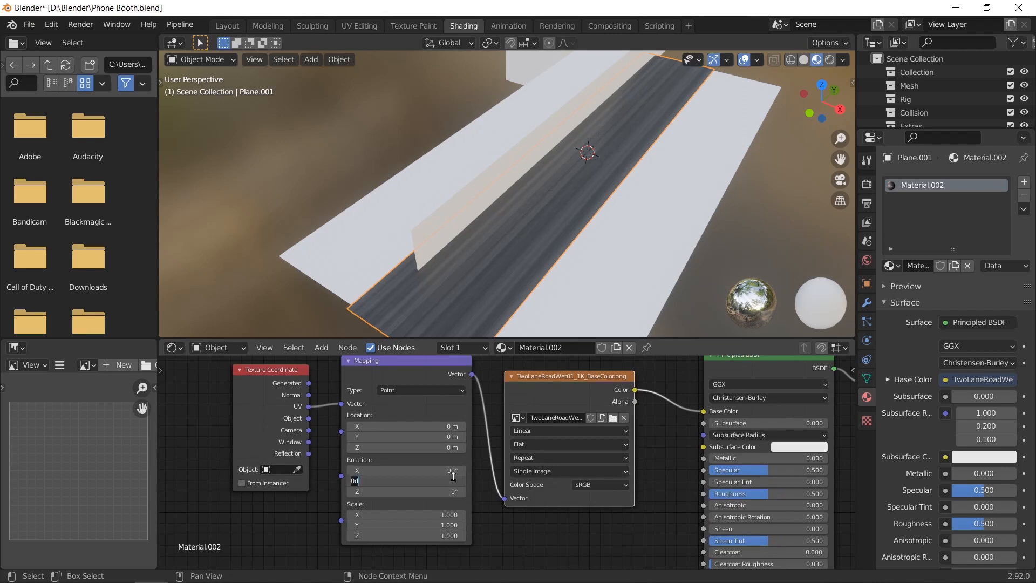
pyautogui.write('90')
pyautogui.press('Return')
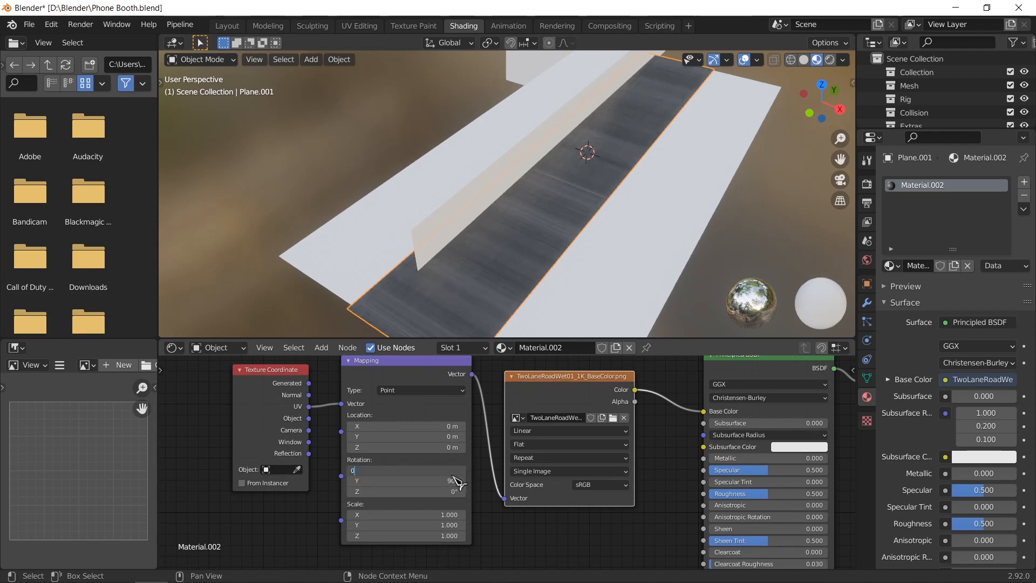
pyautogui.press('Return')
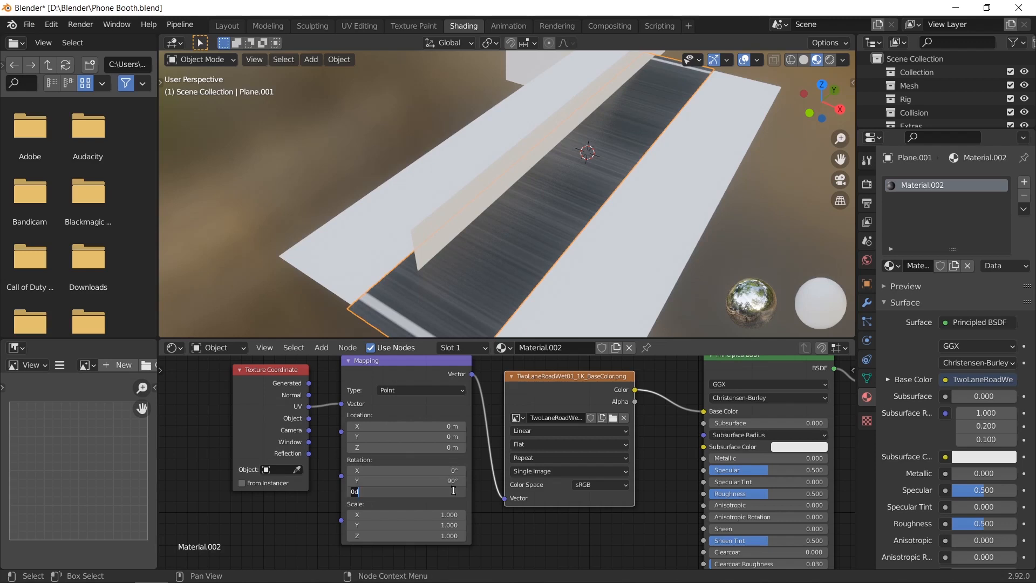
# Step: Set the road texture's mapping rotation to 90° on Z and 0° on Y
pyautogui.click(453, 490)
pyautogui.write('90')
pyautogui.press('Return')
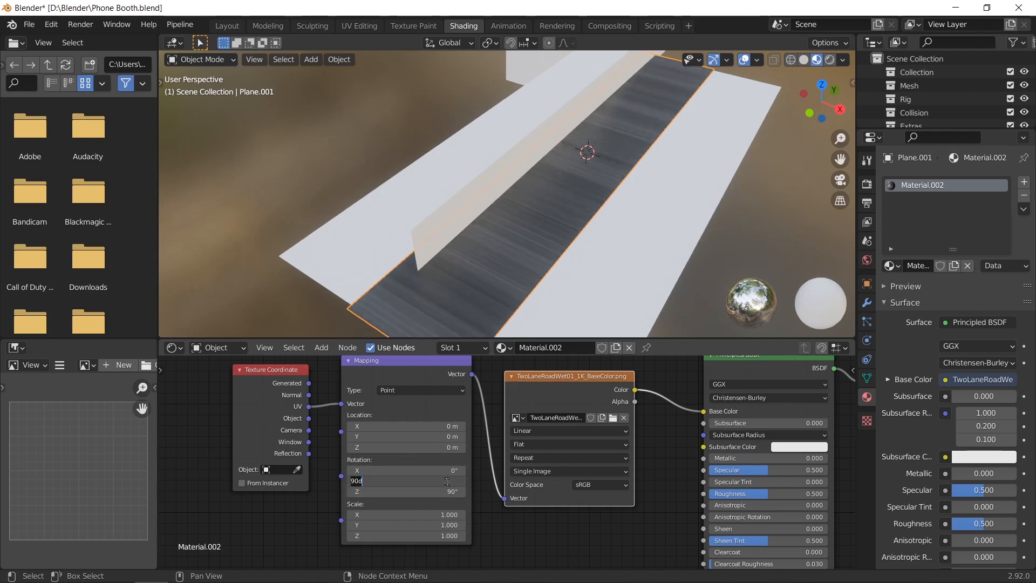
pyautogui.click(447, 481)
pyautogui.write('90d')
pyautogui.press('Return')
pyautogui.scroll(-2, 550, 229)
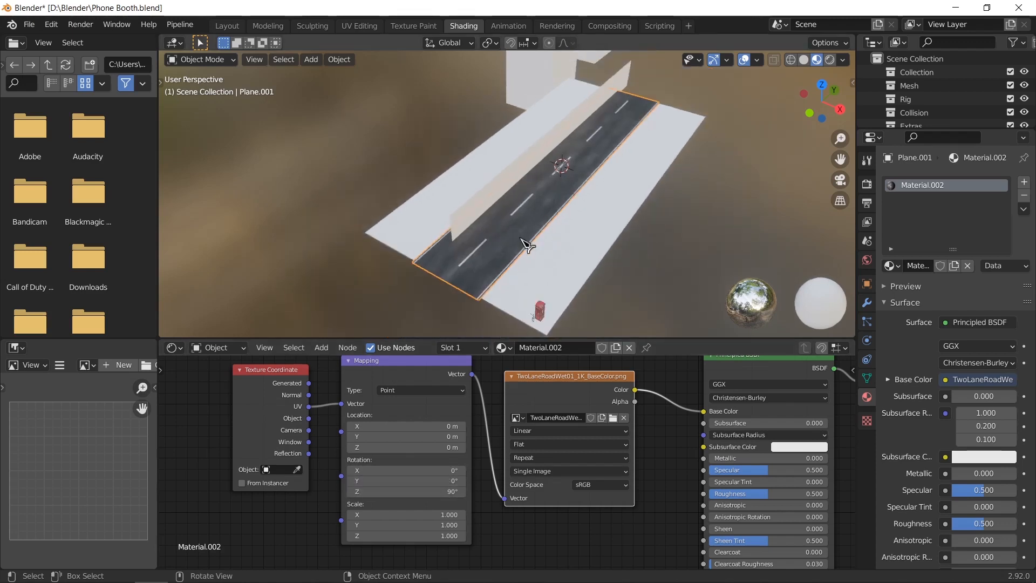
pyautogui.moveTo(527, 243); pyautogui.dragTo(543, 276, button='middle')
pyautogui.scroll(4, 542, 246)
pyautogui.scroll(-3, 583, 257)
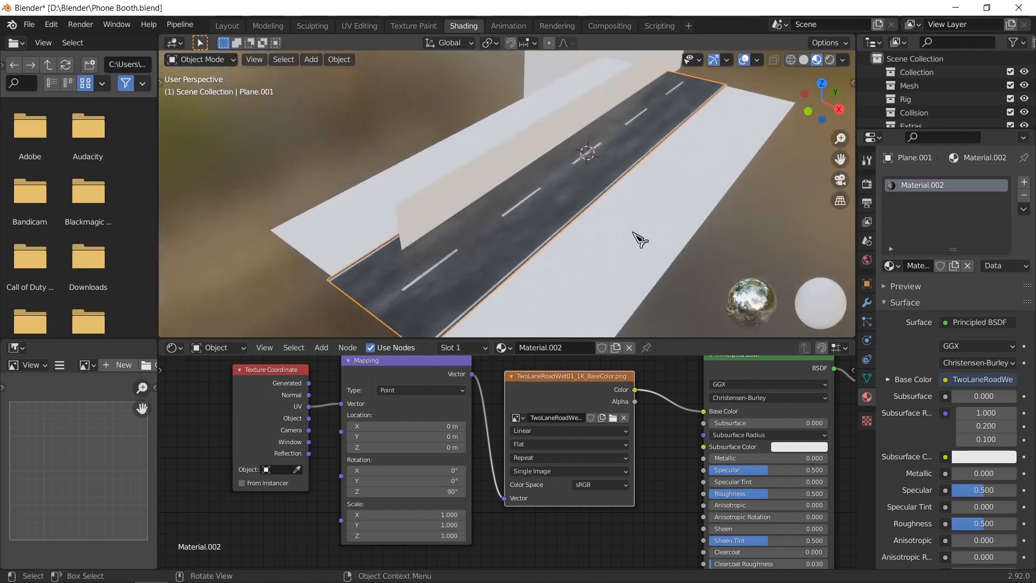
# Step: Import TwoLaneRoadWet01_1K_BaseColor.png from the Compressed folder in Downloads as an image plane
pyautogui.scroll(-2, 640, 240)
pyautogui.hotkey('shift', 'a')
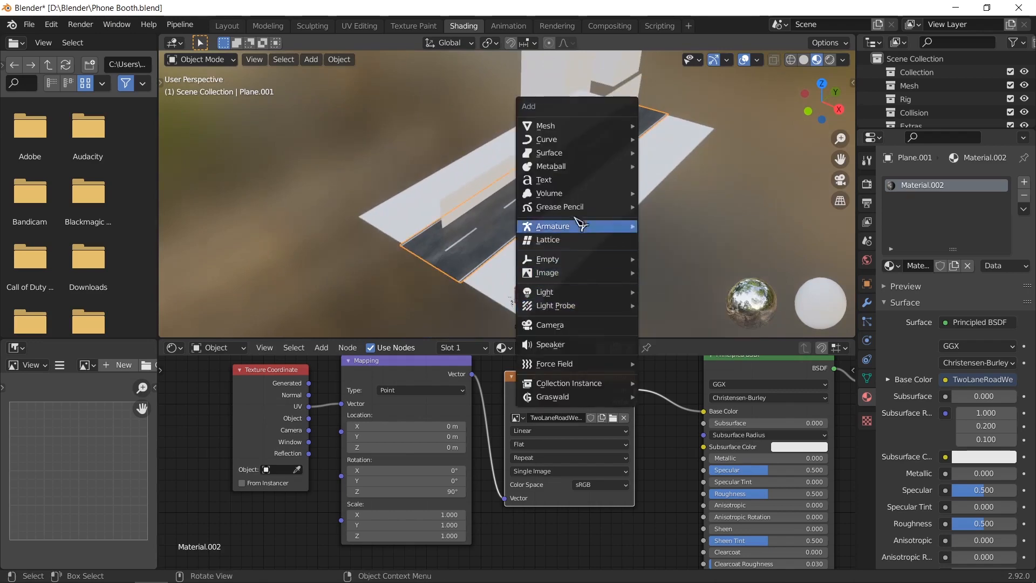
pyautogui.moveTo(572, 275)
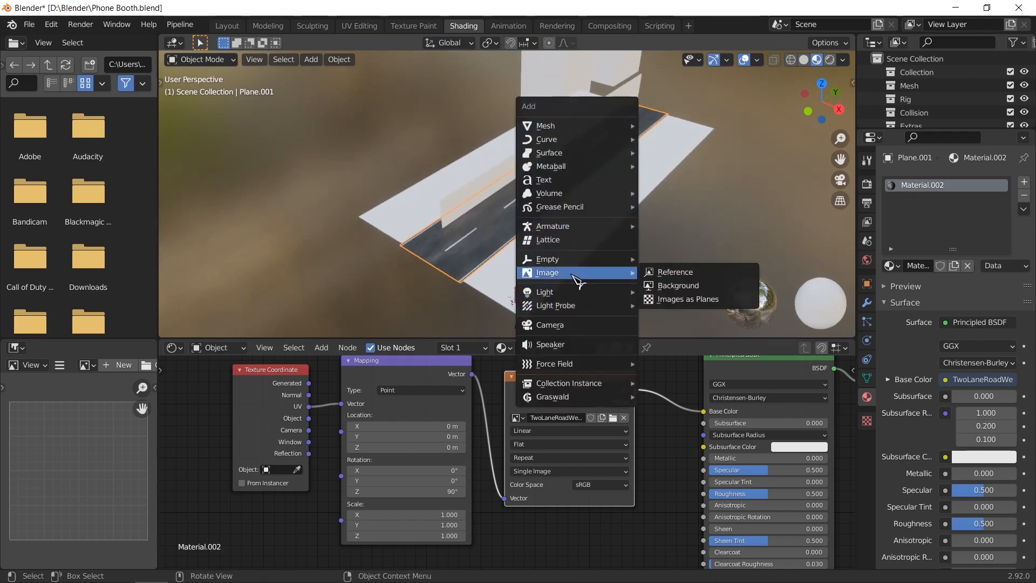
pyautogui.click(678, 299)
pyautogui.click(215, 256)
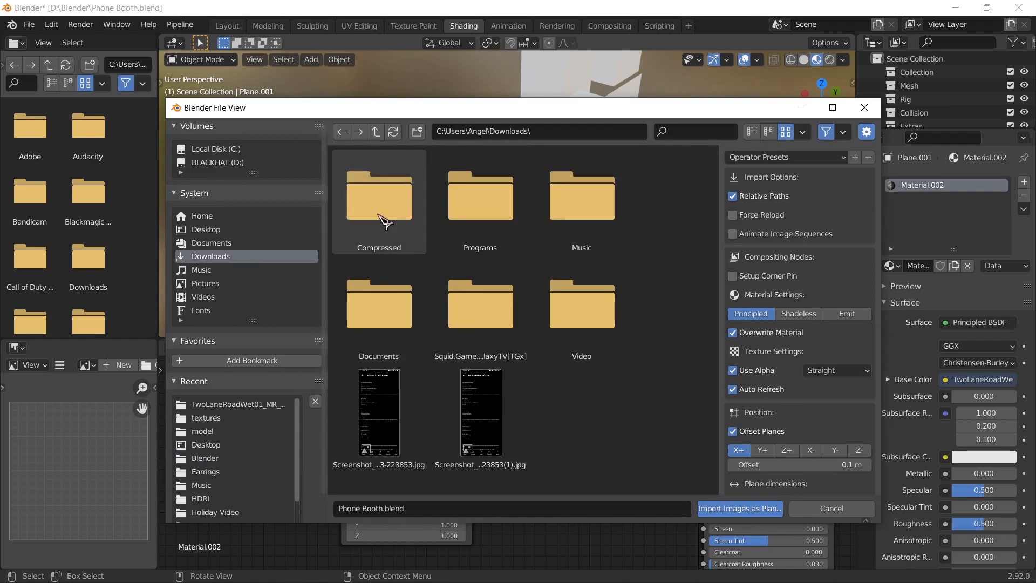
pyautogui.doubleClick(385, 221)
pyautogui.doubleClick(384, 216)
pyautogui.doubleClick(403, 310)
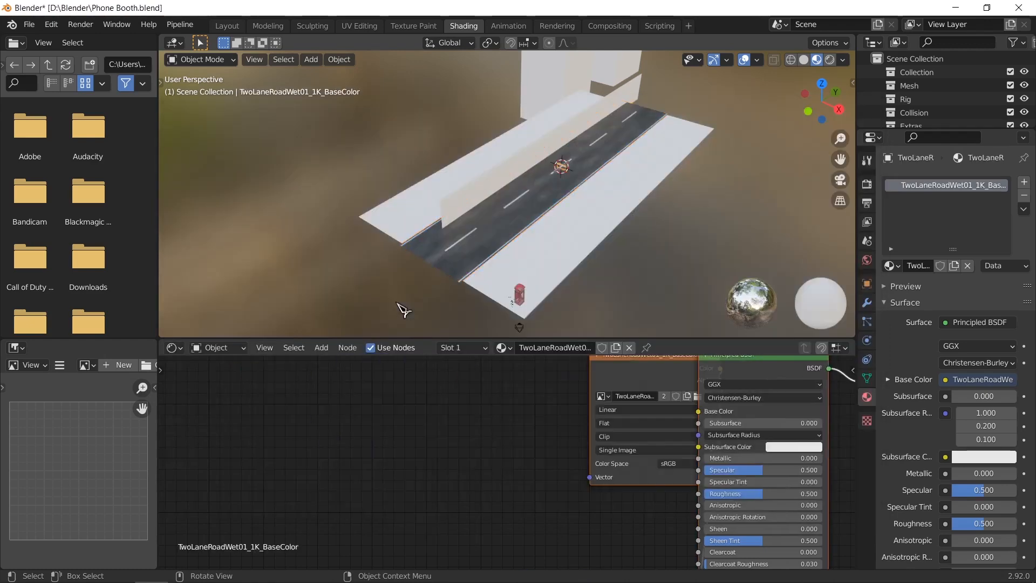
# Step: Scale the imported road image plane up until it spans well beyond the width of the existing road
pyautogui.hotkey('shift', 'space')
pyautogui.press('t')
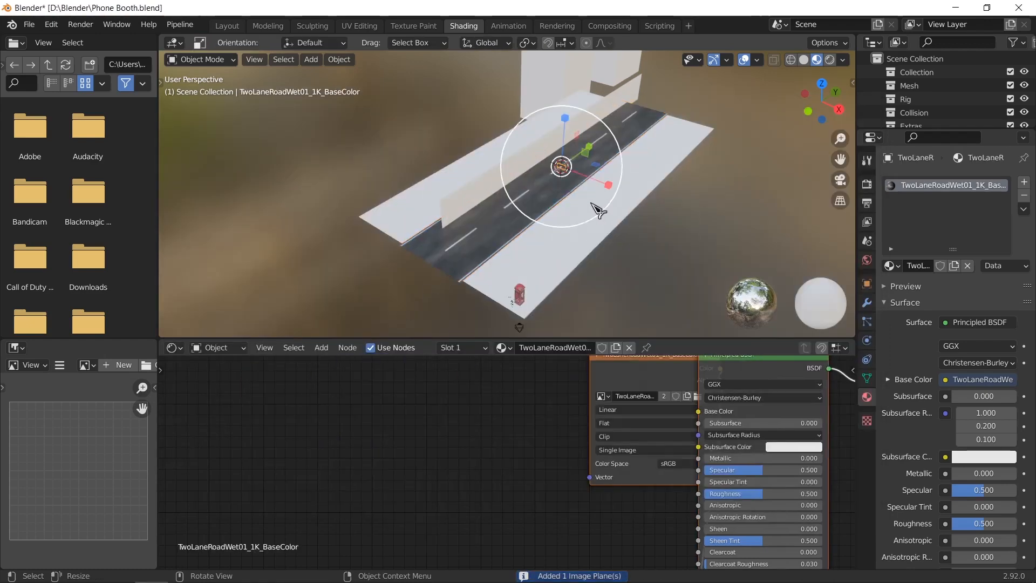
pyautogui.press('s')
pyautogui.click(327, 257)
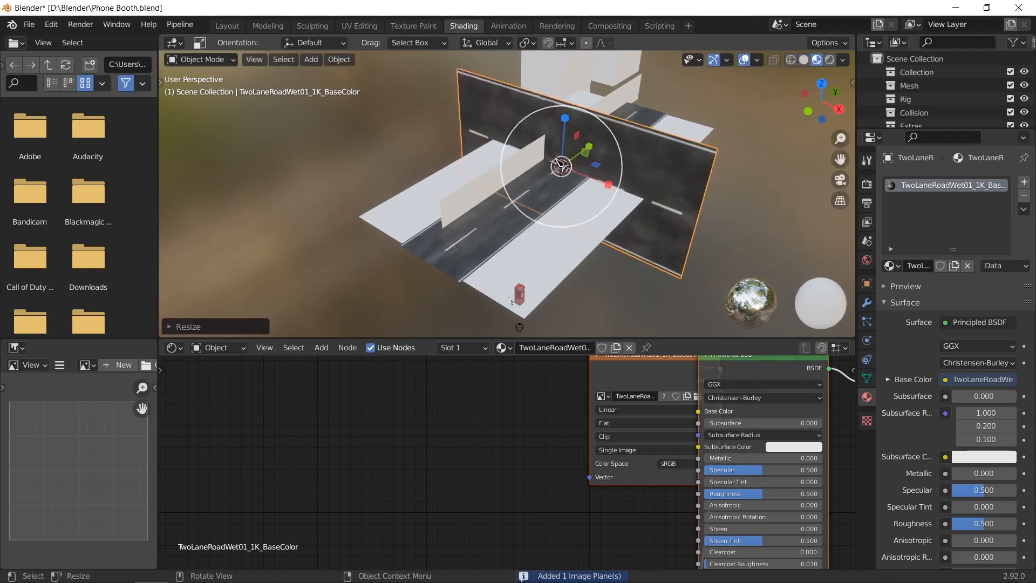
# Step: Rotate the imported image plane to lie flat along the road's direction and move it beside the existing road
pyautogui.moveTo(585, 200); pyautogui.dragTo(597, 193)
pyautogui.moveTo(603, 157); pyautogui.dragTo(597, 148)
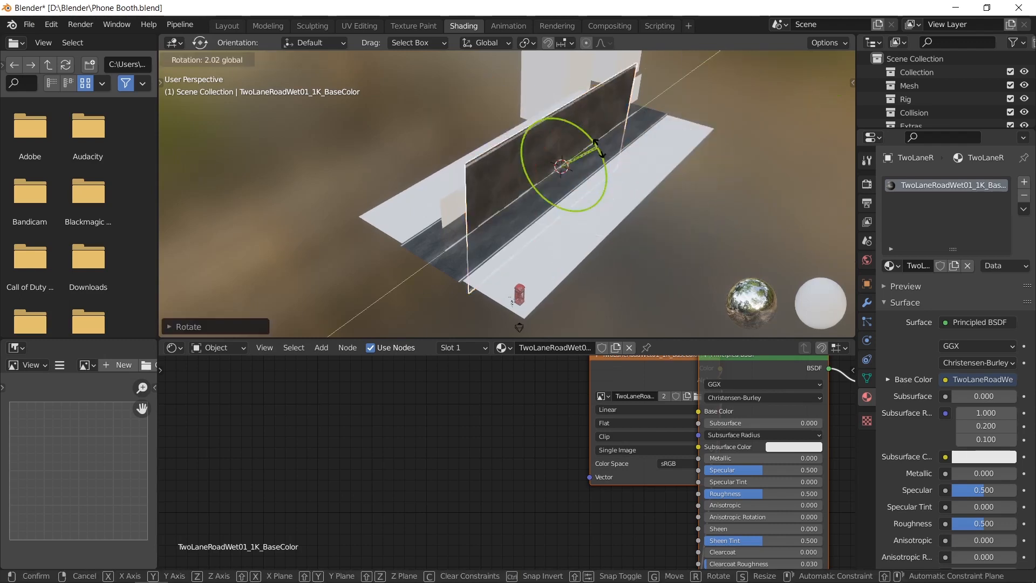
pyautogui.rightClick(613, 177)
pyautogui.moveTo(610, 190); pyautogui.dragTo(617, 239)
# Step: Examine the texture and edge lines of the imported road plane against those of the existing road
pyautogui.moveTo(610, 233); pyautogui.dragTo(655, 249, button='middle')
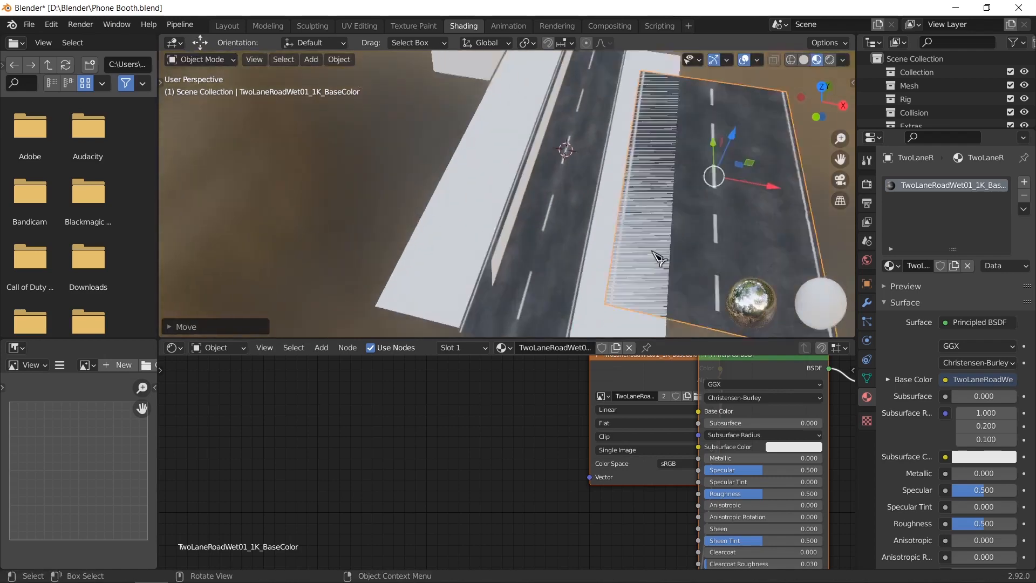
pyautogui.scroll(3, 534, 208)
pyautogui.keyDown('shift'); pyautogui.moveTo(529, 206); pyautogui.dragTo(329, 208, button='middle'); pyautogui.keyUp('shift')
pyautogui.keyDown('shift'); pyautogui.moveTo(476, 213); pyautogui.dragTo(575, 265, button='middle'); pyautogui.keyUp('shift')
pyautogui.scroll(10, 581, 271)
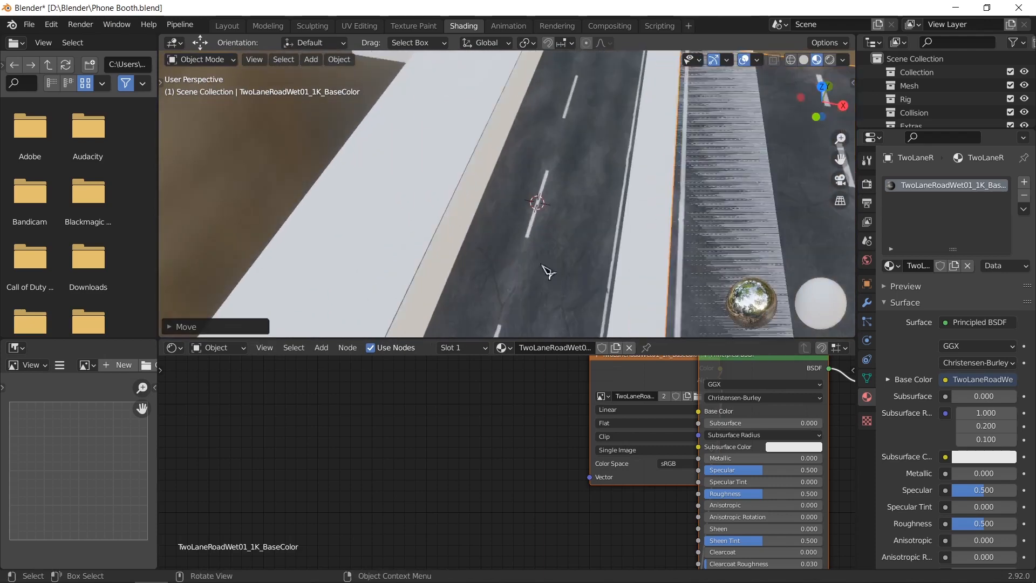
pyautogui.keyDown('shift'); pyautogui.moveTo(390, 163); pyautogui.dragTo(160, 162, button='middle'); pyautogui.keyUp('shift')
pyautogui.scroll(-9, 545, 212)
pyautogui.scroll(-3, 615, 219)
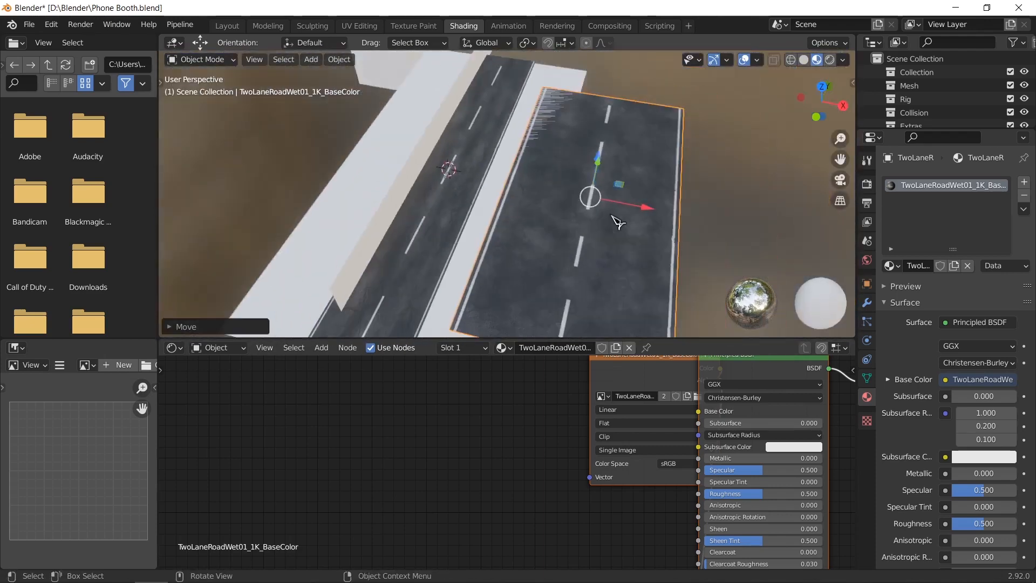
pyautogui.moveTo(615, 219); pyautogui.dragTo(474, 178, button='middle')
pyautogui.scroll(-5, 615, 262)
pyautogui.scroll(7, 555, 254)
pyautogui.scroll(-4, 473, 179)
# Step: Delete the original road plane and move the imported road plane about 23 m along negative X into its place
pyautogui.click(445, 202)
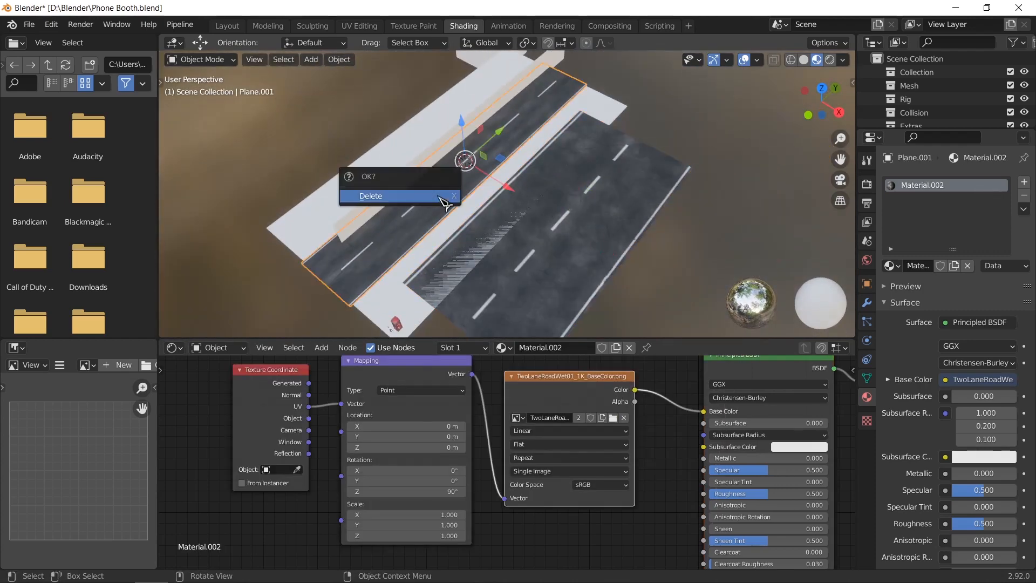
pyautogui.click(445, 203)
pyautogui.click(594, 261)
pyautogui.press('g')
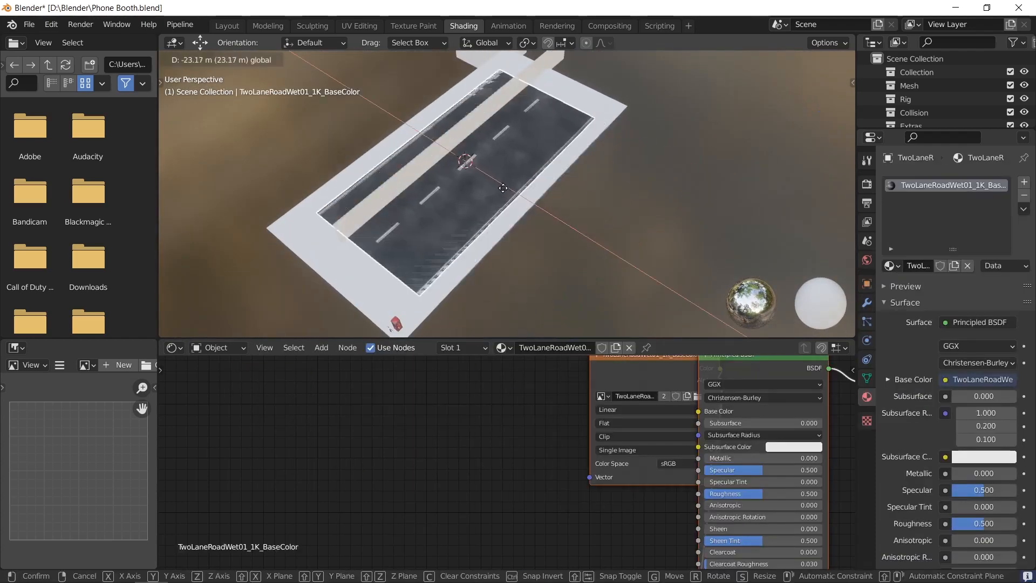
pyautogui.click(497, 195)
# Step: Scale the imported road plane down and shift it along X until it lies clear of the long upright wall
pyautogui.moveTo(497, 195); pyautogui.dragTo(527, 250, button='middle')
pyautogui.scroll(4, 572, 247)
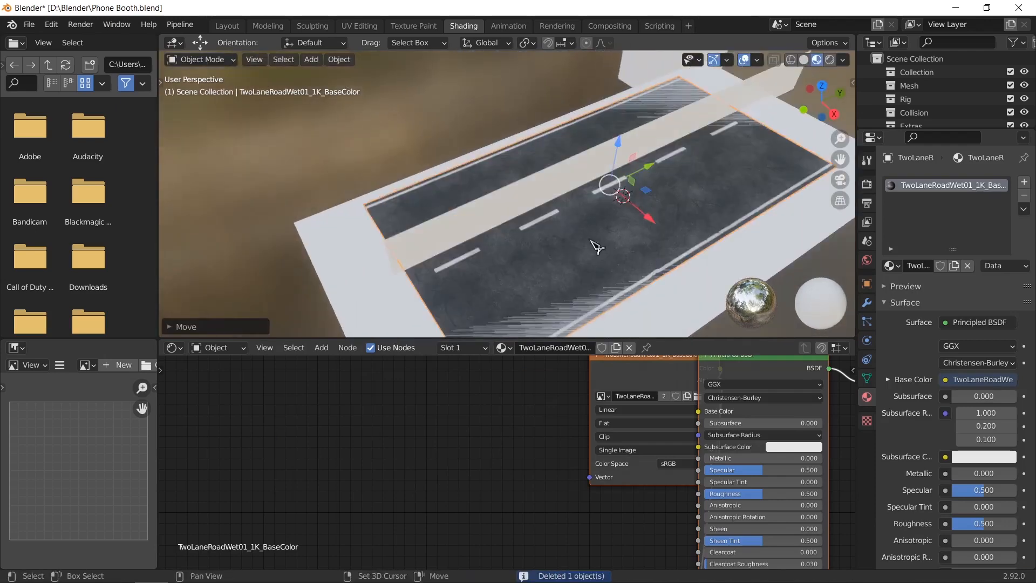
pyautogui.keyDown('shift'); pyautogui.moveTo(596, 245); pyautogui.dragTo(580, 159, button='middle'); pyautogui.keyUp('shift')
pyautogui.press('s')
pyautogui.click(551, 189)
pyautogui.press('g')
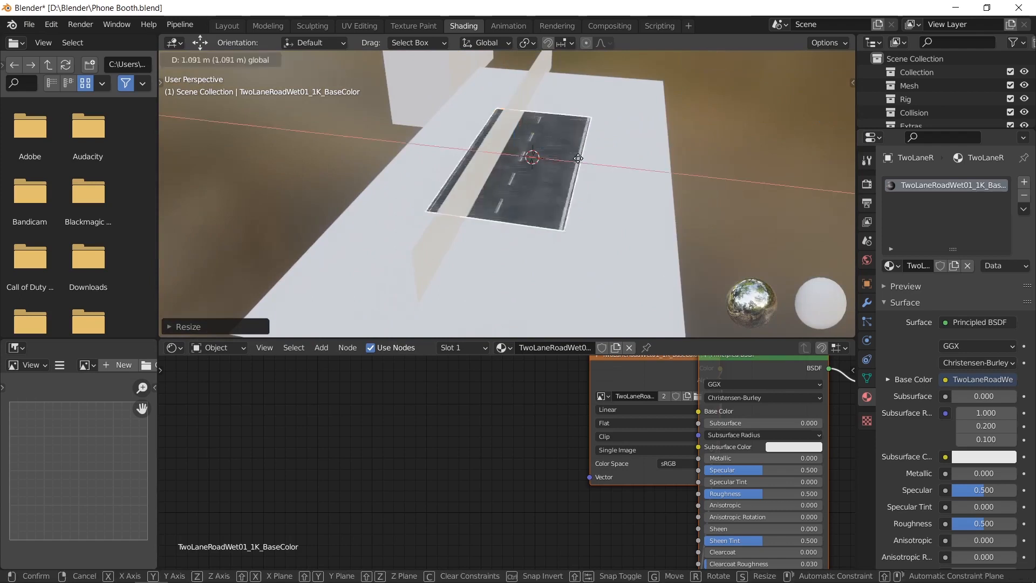
pyautogui.click(609, 166)
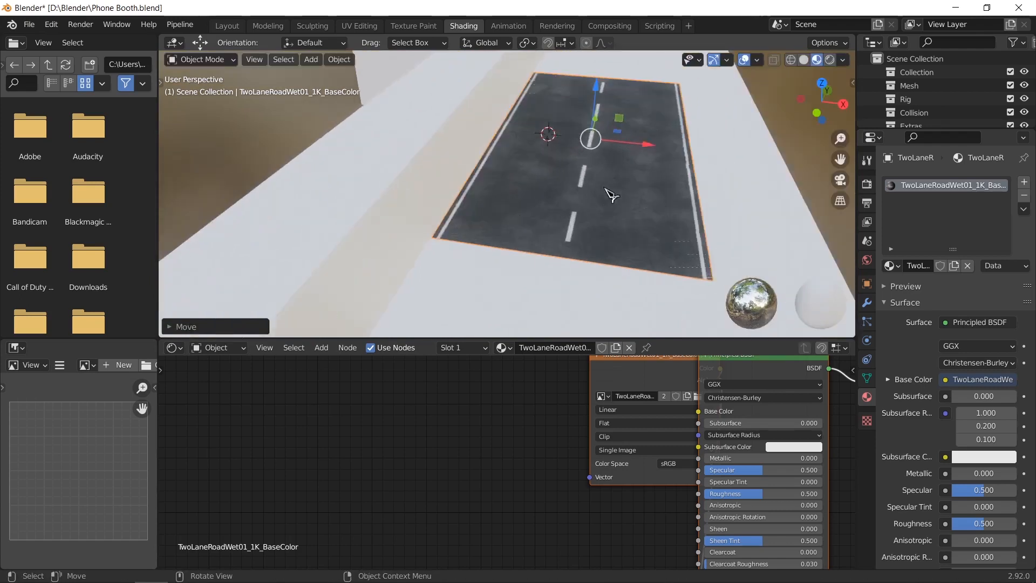
# Step: Nudge the road plane into position and check its placement against the ground from the right and front views
pyautogui.scroll(-5, 609, 205)
pyautogui.moveTo(538, 222); pyautogui.dragTo(568, 205, button='middle')
pyautogui.moveTo(555, 169); pyautogui.dragTo(569, 170)
pyautogui.press('KP_3')
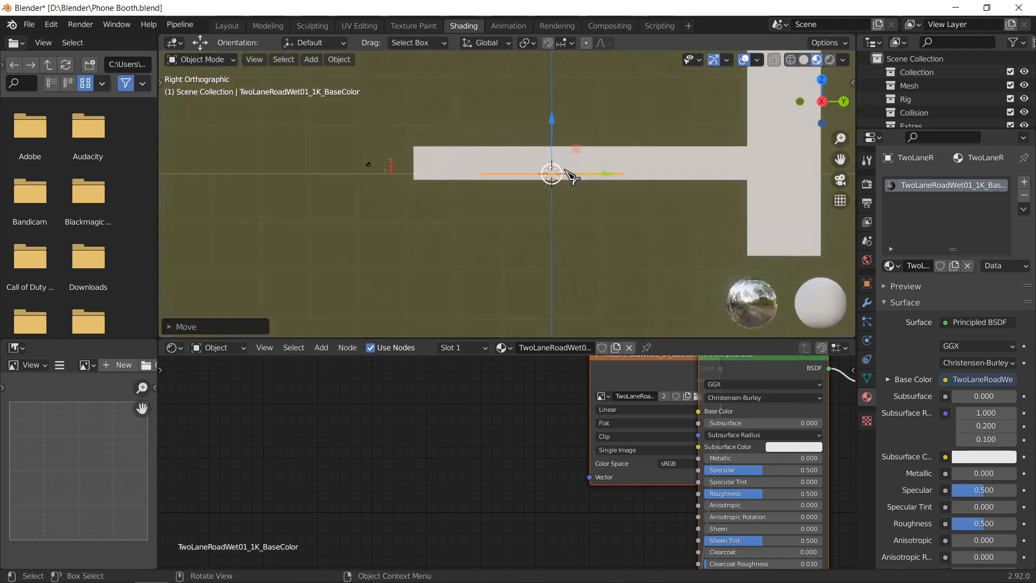
pyautogui.press('KP_1')
pyautogui.scroll(5, 546, 212)
pyautogui.moveTo(552, 218); pyautogui.dragTo(394, 160, button='middle')
pyautogui.moveTo(539, 176); pyautogui.dragTo(540, 241, button='middle')
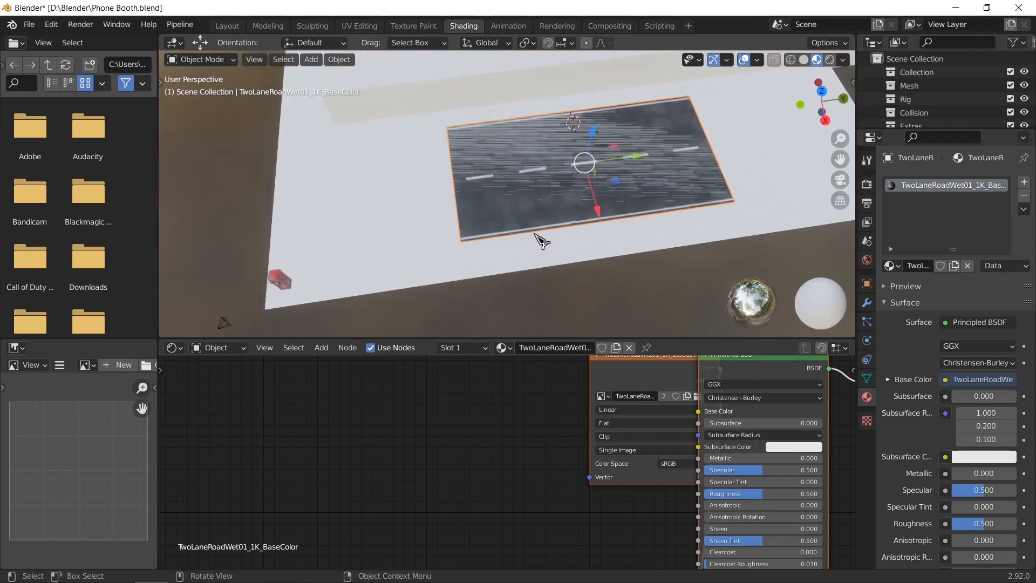
# Step: Duplicate the road plane and move the copy along Y to extend the road toward the phone booth
pyautogui.hotkey('shift', 'd')
pyautogui.rightClick(285, 259)
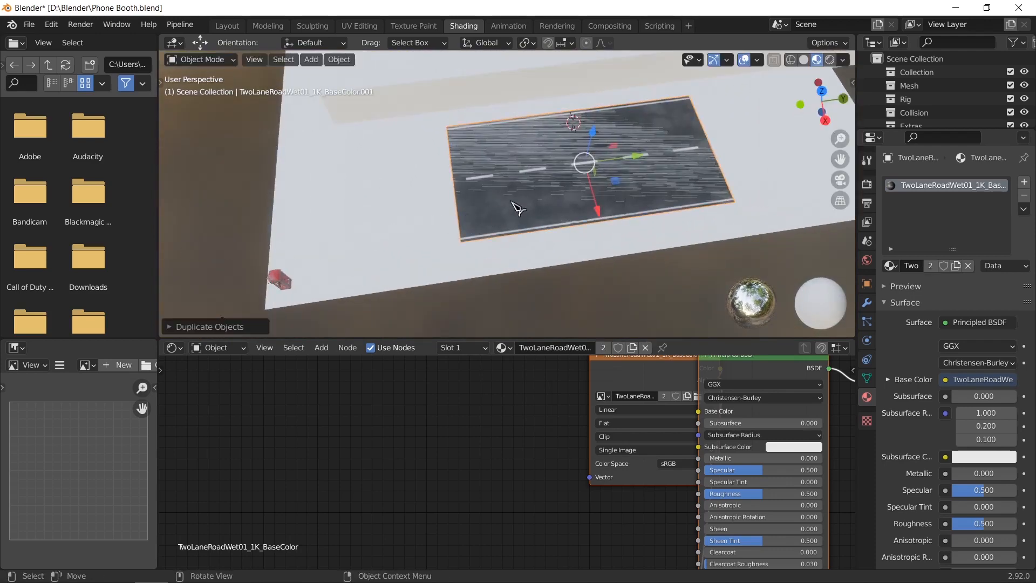
pyautogui.moveTo(632, 160); pyautogui.dragTo(469, 209)
pyautogui.scroll(-2, 426, 200)
pyautogui.moveTo(464, 203)
pyautogui.keyDown('shift'); pyautogui.mouseDown(button='middle')
pyautogui.moveTo(425, 201)
pyautogui.moveTo(453, 240)
pyautogui.moveTo(451, 209)
pyautogui.mouseUp(button='middle'); pyautogui.keyUp('shift')
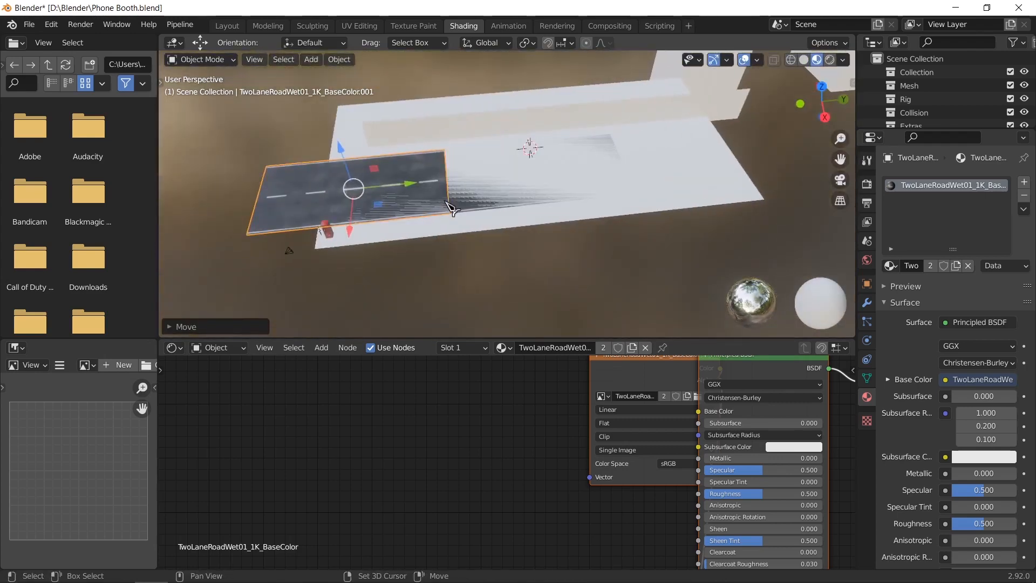
# Step: Duplicate the road segment again, move the copy along Y to the far end of the road, and clear the selection
pyautogui.hotkey('shift', 'd')
pyautogui.rightClick(447, 201)
pyautogui.moveTo(405, 185); pyautogui.dragTo(755, 151)
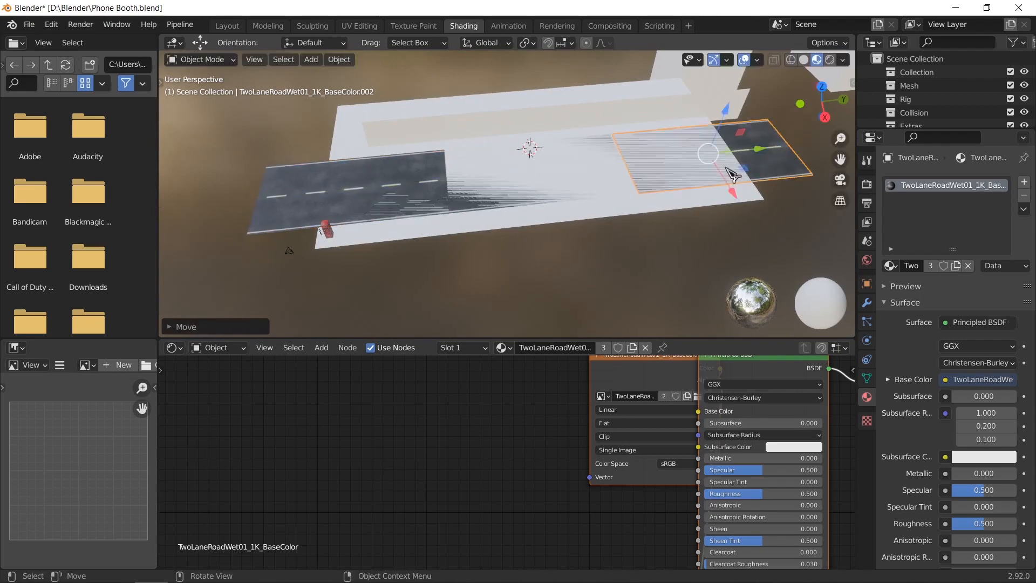
pyautogui.moveTo(733, 175); pyautogui.dragTo(629, 215, button='middle')
pyautogui.click(565, 252)
pyautogui.moveTo(564, 252); pyautogui.dragTo(573, 239, button='middle')
# Step: Move the road material's base color image texture node away from the Principled BSDF node so they no longer overlap
pyautogui.moveTo(616, 412); pyautogui.dragTo(457, 435, button='middle')
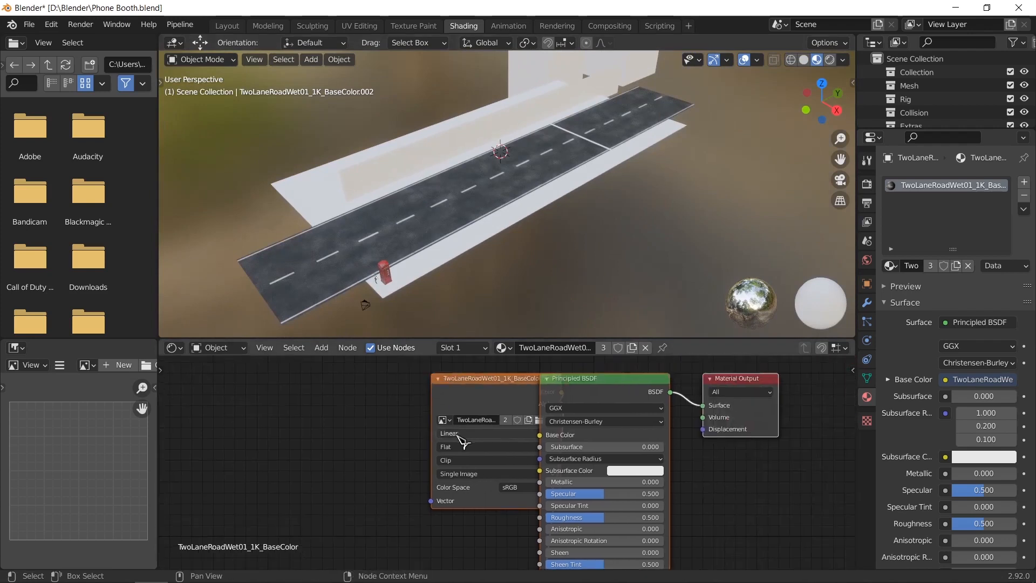
pyautogui.scroll(-2, 457, 435)
pyautogui.click(357, 423)
pyautogui.moveTo(466, 410); pyautogui.dragTo(368, 398)
pyautogui.moveTo(530, 409); pyautogui.dragTo(587, 383, button='middle')
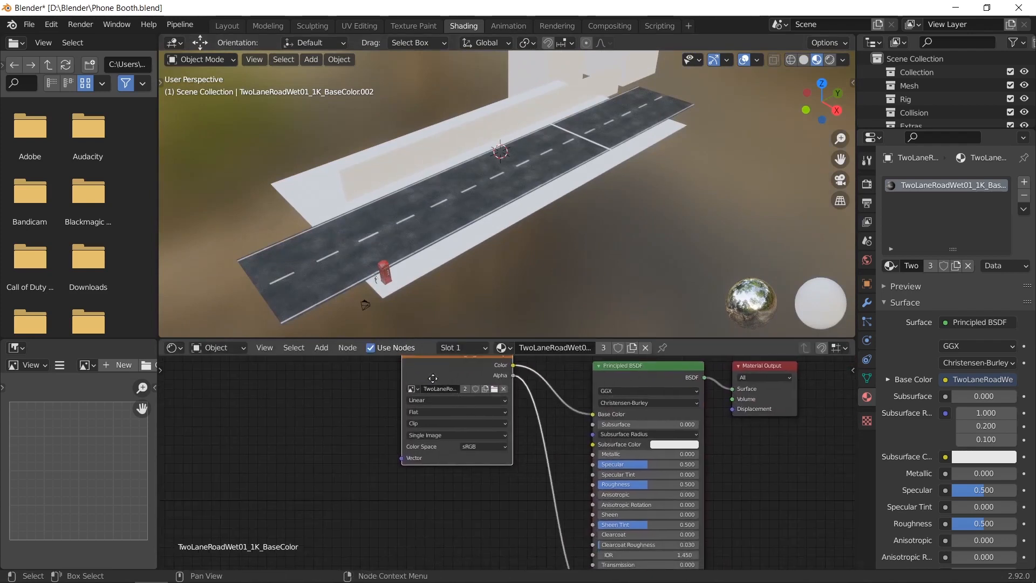
pyautogui.moveTo(433, 378); pyautogui.dragTo(384, 404)
pyautogui.moveTo(487, 428); pyautogui.dragTo(492, 404, button='middle')
# Step: Load TwoLaneRoadWet01_1K_Roughness.png into a duplicate of the image texture node and connect its Color output to the Principled BSDF's Roughness
pyautogui.hotkey('shift', 'd')
pyautogui.click(441, 497)
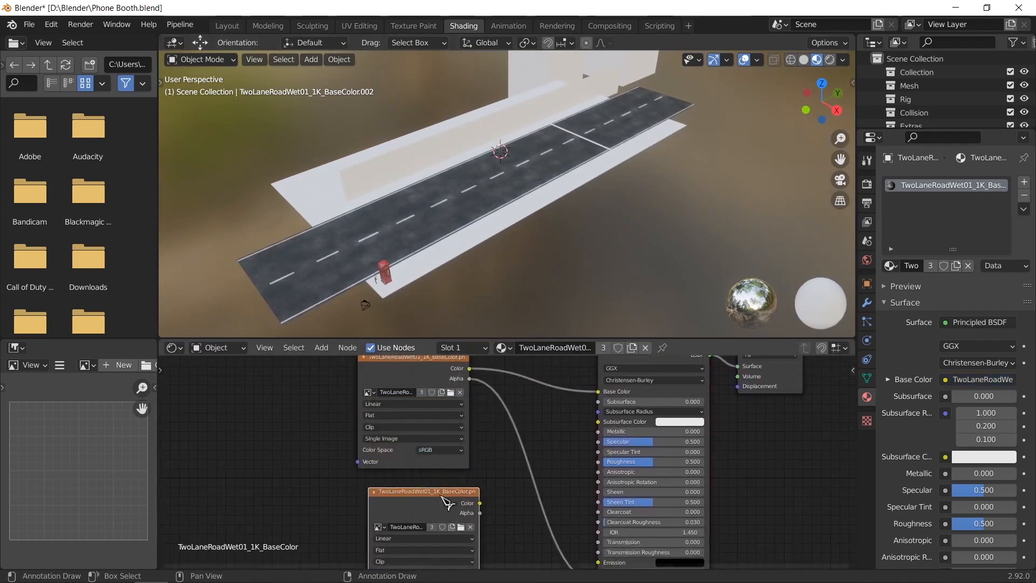
pyautogui.moveTo(506, 492); pyautogui.dragTo(481, 421, button='middle')
pyautogui.click(437, 457)
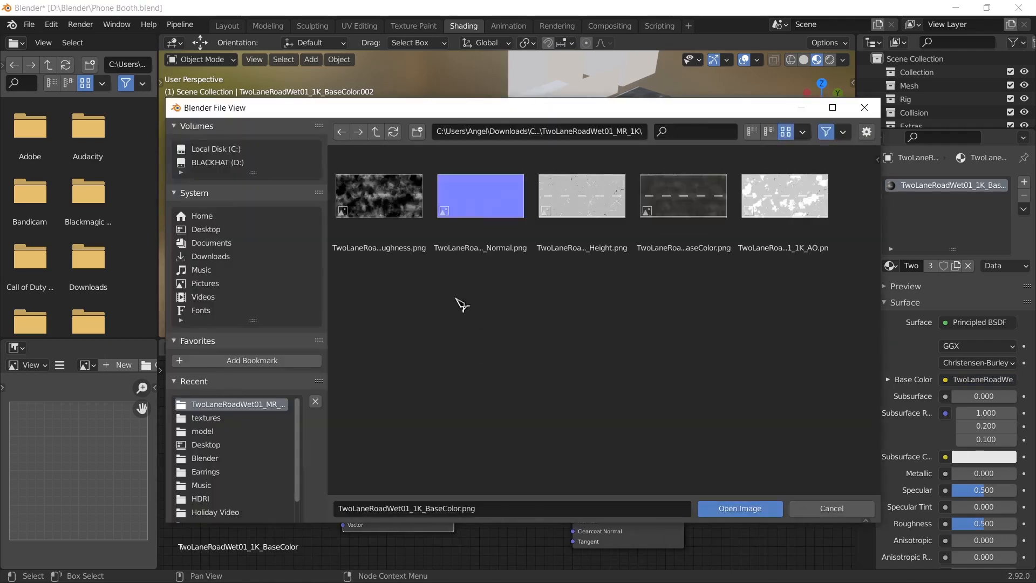
pyautogui.doubleClick(385, 216)
pyautogui.scroll(3, 464, 467)
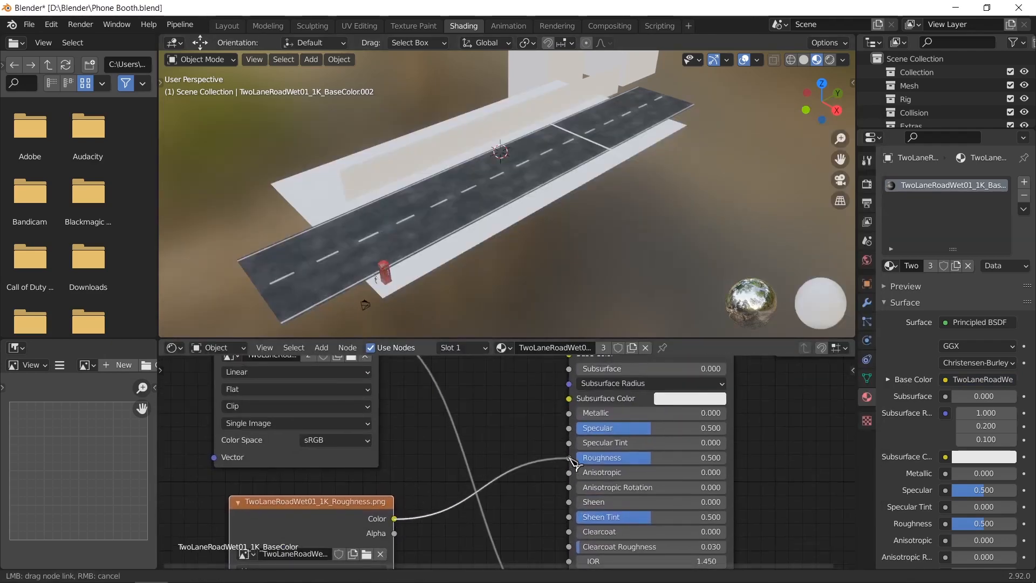
pyautogui.moveTo(573, 462); pyautogui.dragTo(570, 459)
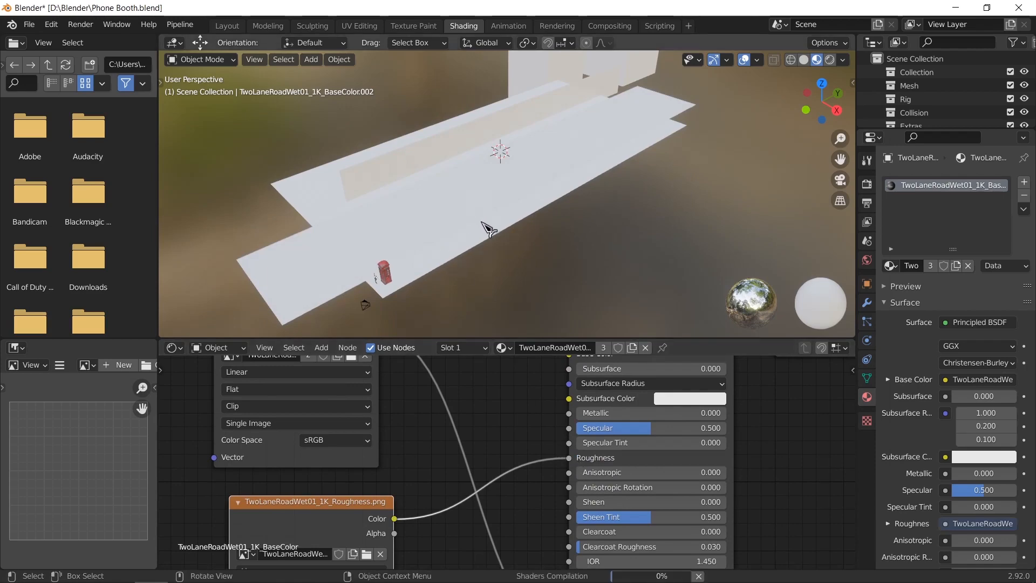
# Step: Move the roughness image texture node farther from the Principled BSDF to make room between them
pyautogui.scroll(5, 459, 237)
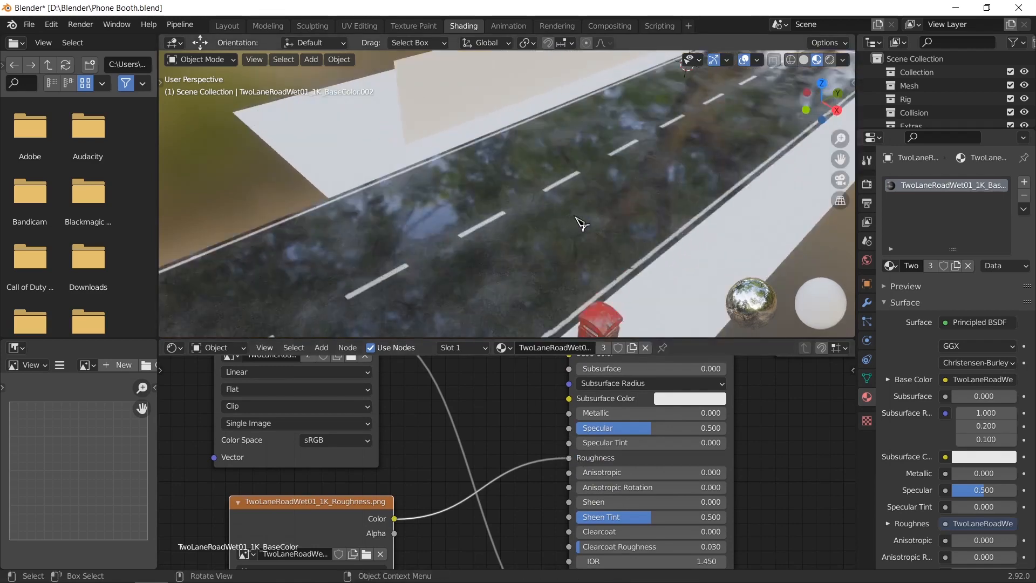
pyautogui.moveTo(575, 217)
pyautogui.mouseDown(button='middle')
pyautogui.moveTo(598, 197)
pyautogui.moveTo(574, 214)
pyautogui.mouseUp(button='middle')
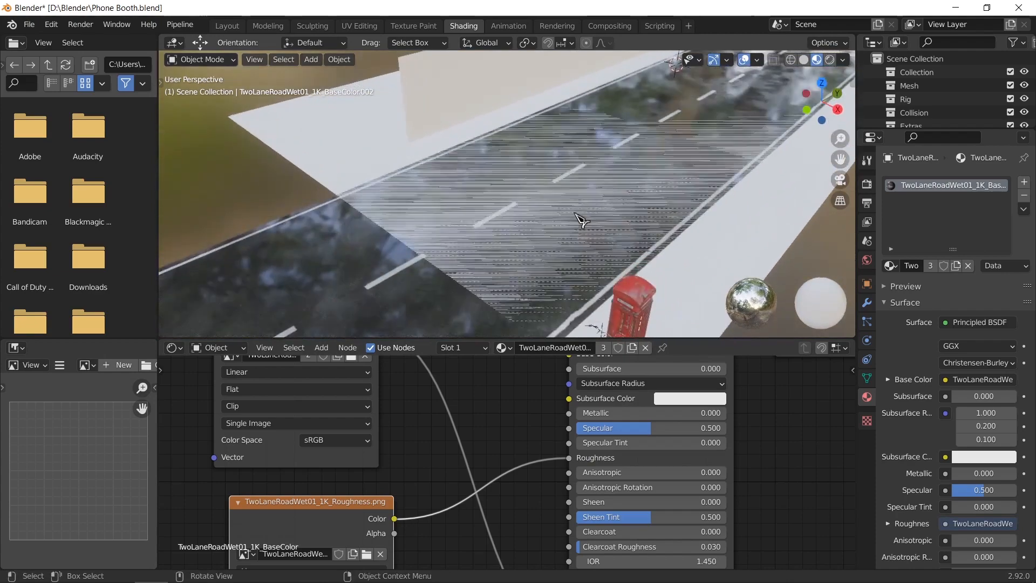
pyautogui.scroll(-6, 581, 220)
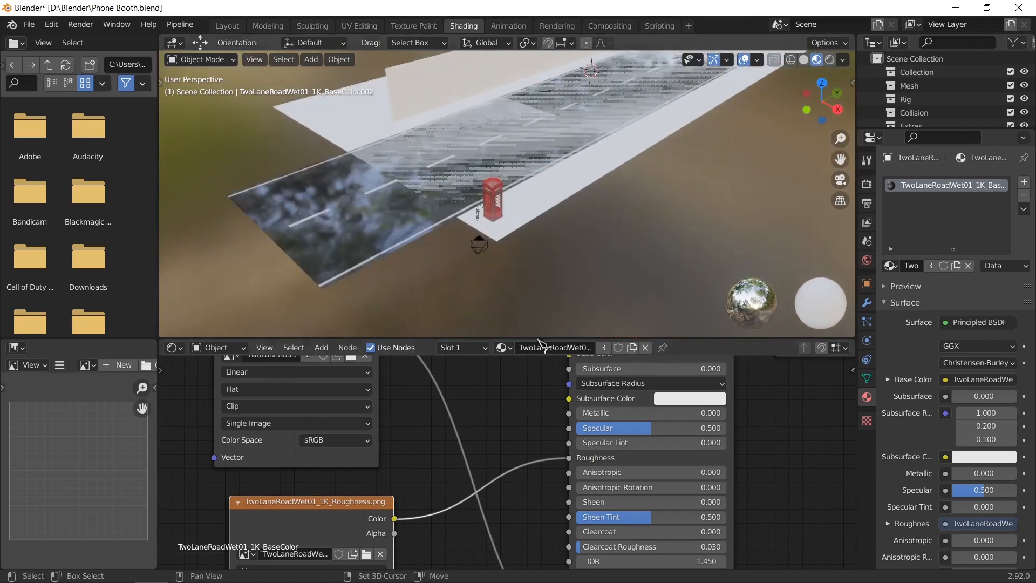
pyautogui.scroll(-6, 485, 426)
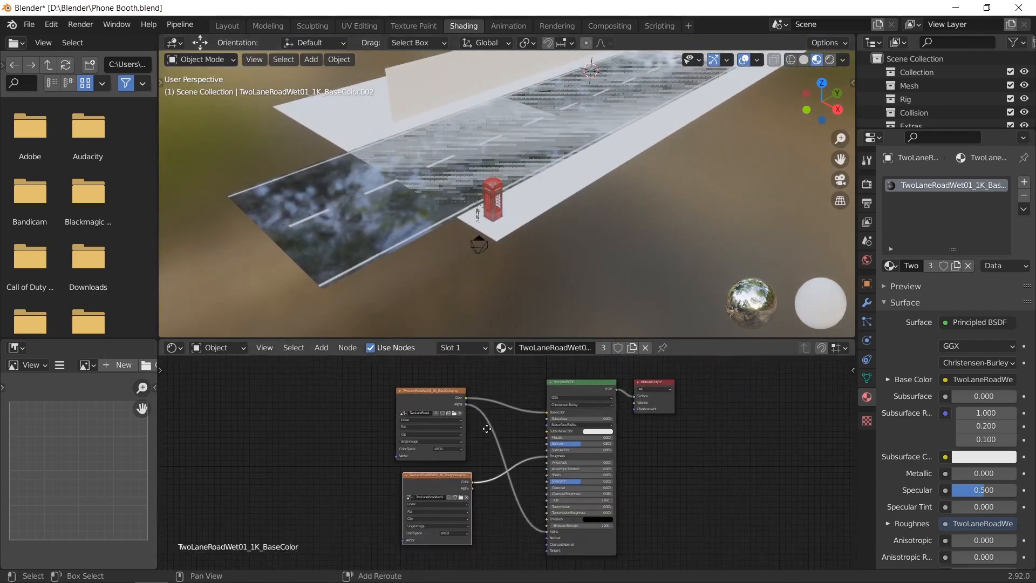
pyautogui.scroll(1, 494, 435)
pyautogui.moveTo(428, 492); pyautogui.dragTo(414, 493)
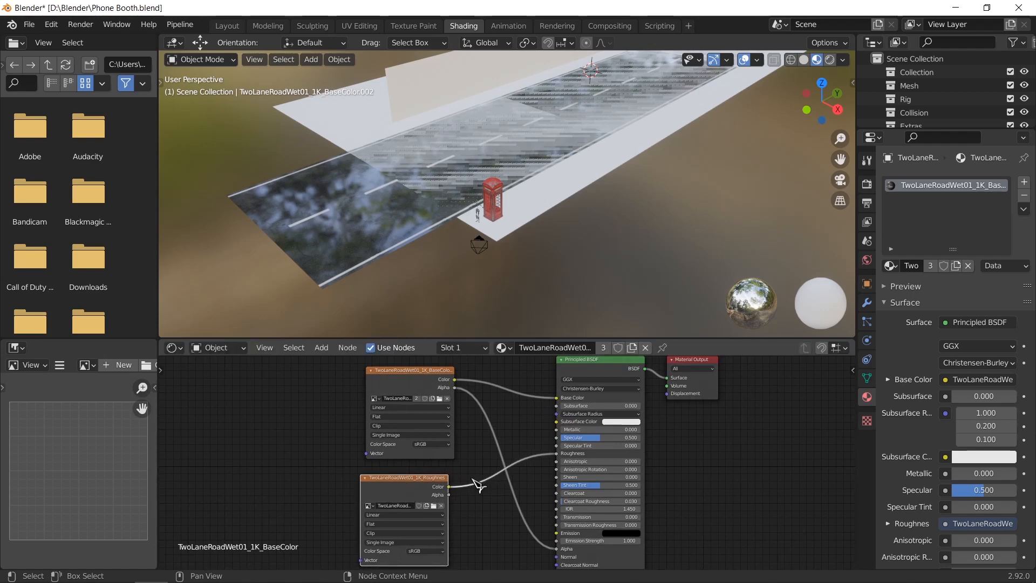
pyautogui.scroll(2, 511, 481)
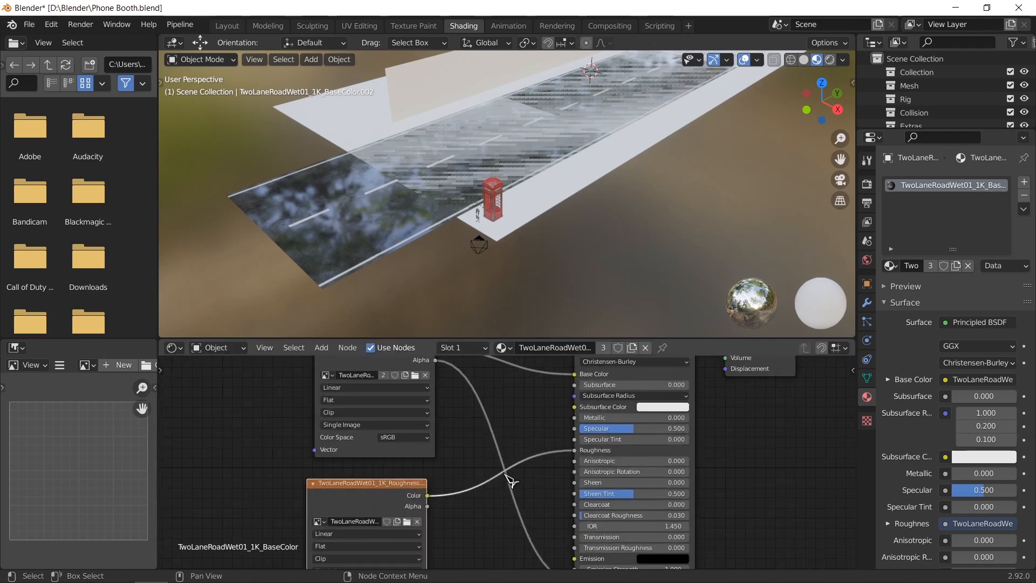
# Step: Add a ColorRamp node and insert it on the link between the roughness texture and the Principled BSDF's Roughness
pyautogui.hotkey('shift', 'a')
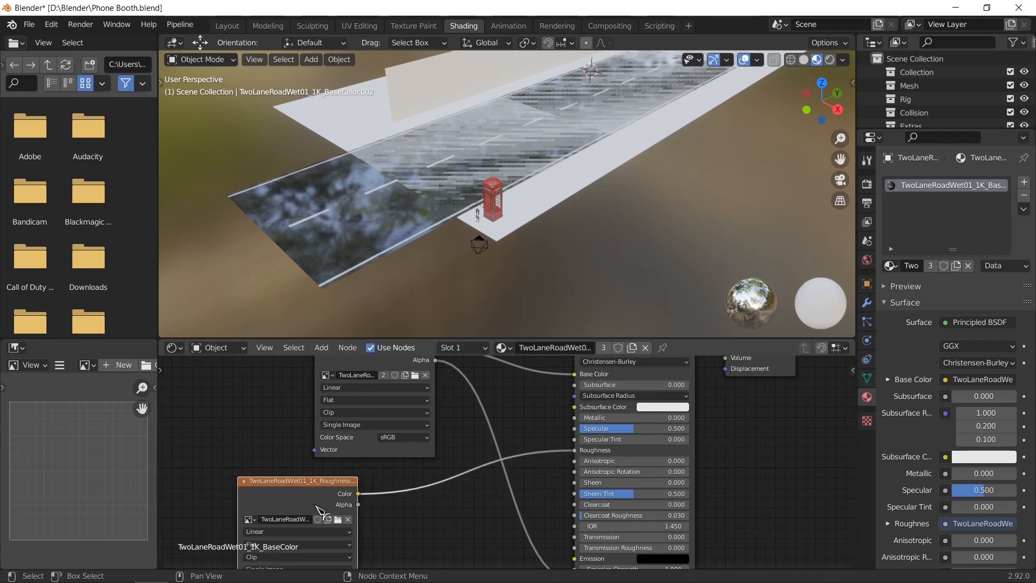
pyautogui.moveTo(428, 514)
pyautogui.click(385, 426)
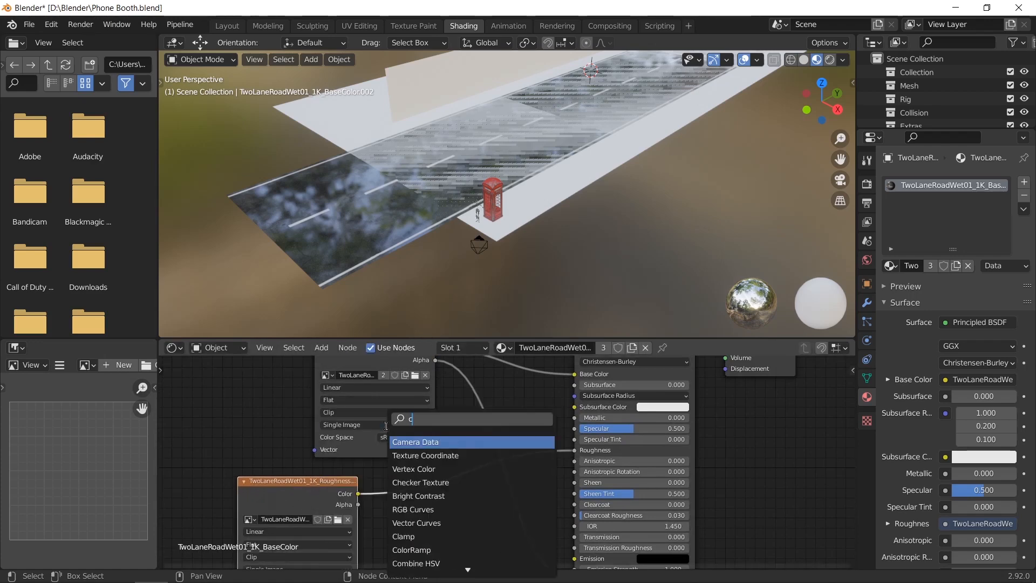
pyautogui.write('col')
pyautogui.click(411, 456)
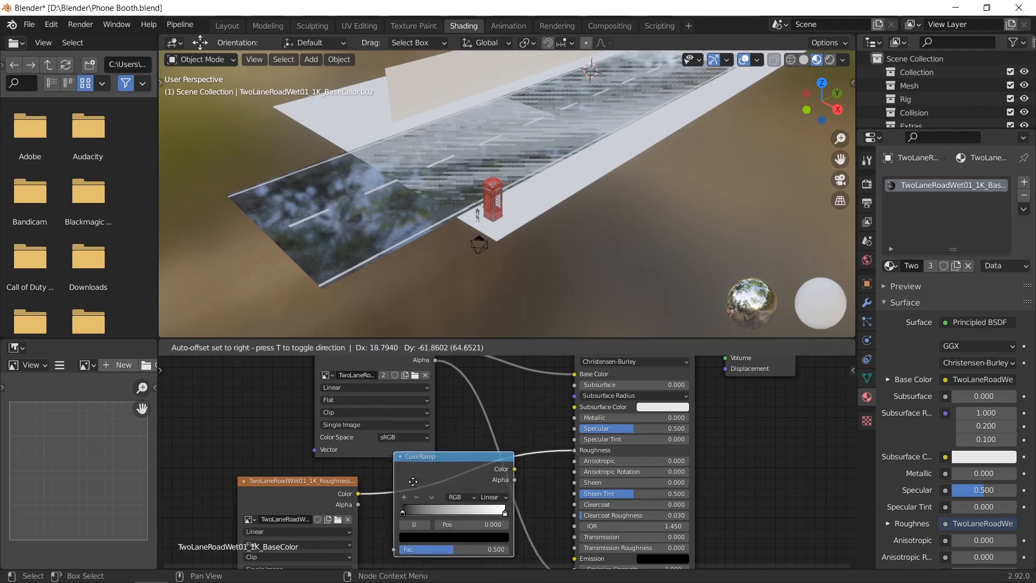
pyautogui.click(415, 495)
# Step: Move the ColorRamp's black stop to position 0.087 to adjust the road's reflections
pyautogui.moveTo(444, 480); pyautogui.dragTo(418, 462, button='middle')
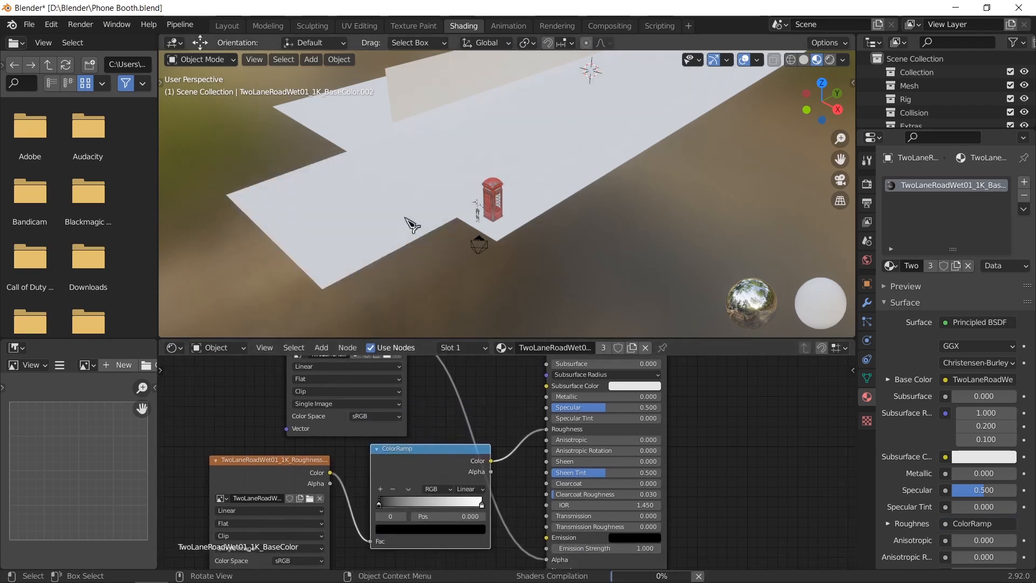
pyautogui.moveTo(460, 170); pyautogui.dragTo(585, 190, button='middle')
pyautogui.scroll(3, 458, 208)
pyautogui.moveTo(484, 509); pyautogui.dragTo(348, 506)
pyautogui.hotkey('ctrl', 'z')
pyautogui.moveTo(386, 466); pyautogui.dragTo(407, 480)
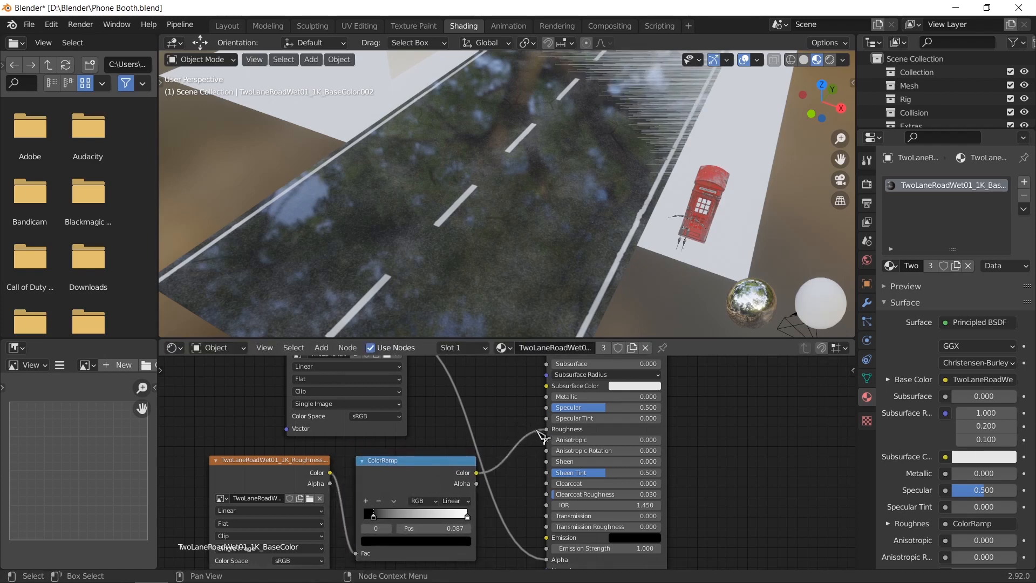
# Step: Disconnect the ColorRamp from the Principled BSDF's Roughness and preview the roughness texture directly on the road
pyautogui.moveTo(541, 436); pyautogui.dragTo(525, 437)
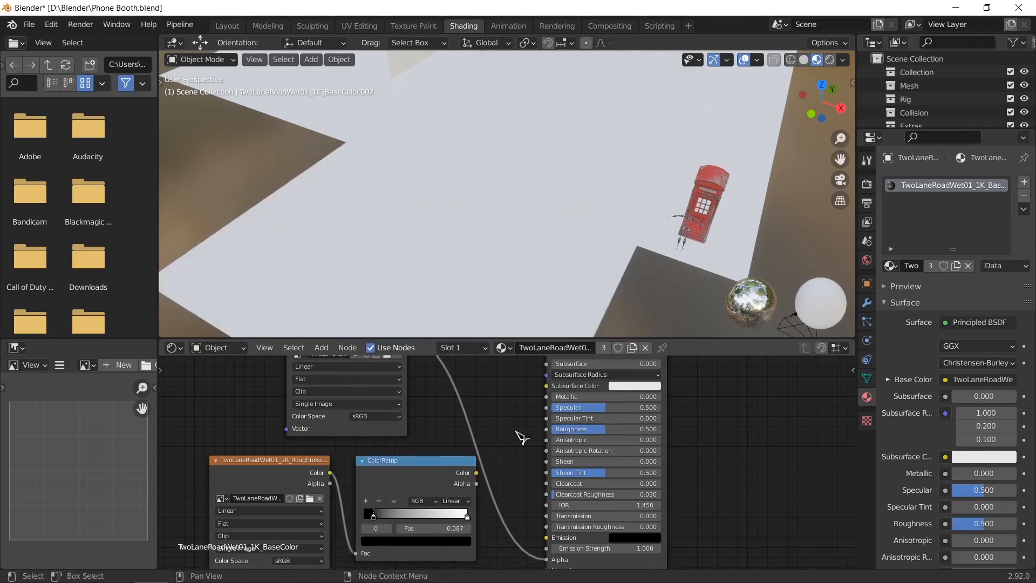
pyautogui.scroll(-2, 533, 488)
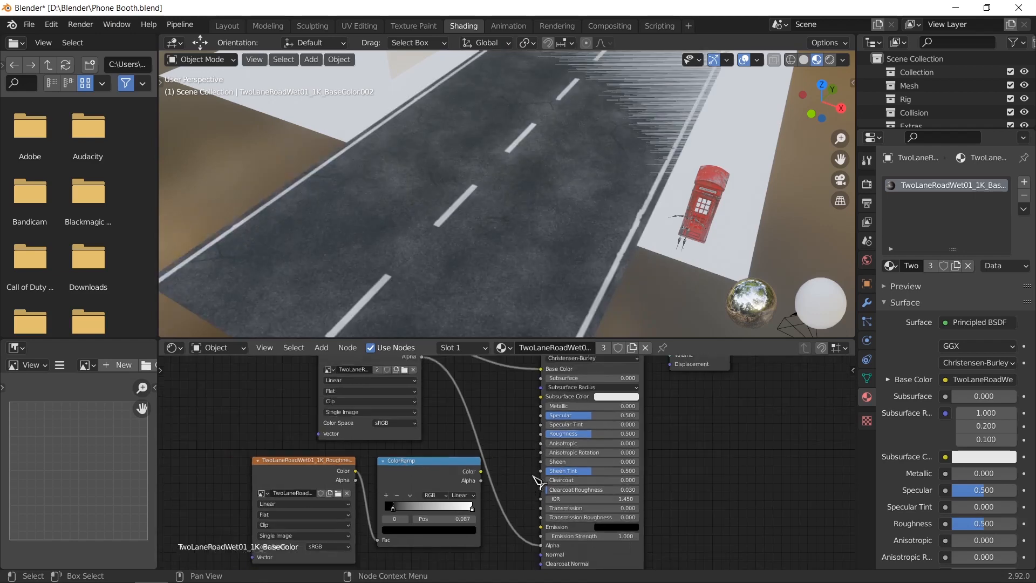
pyautogui.moveTo(523, 457); pyautogui.dragTo(611, 447, button='middle')
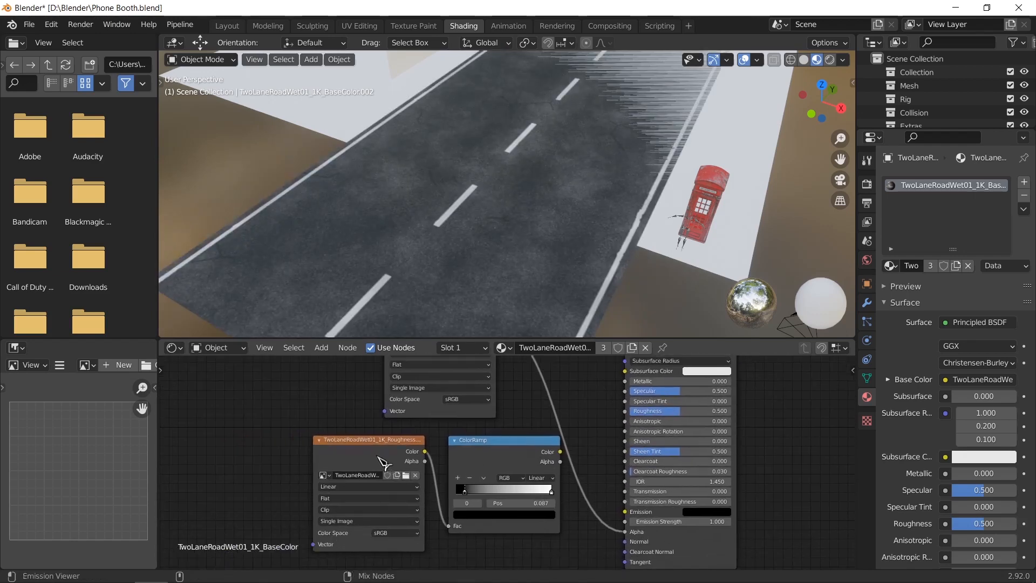
pyautogui.keyDown('ctrl'); pyautogui.keyDown('shift'); pyautogui.click(383, 463); pyautogui.keyUp('shift'); pyautogui.keyUp('ctrl')
pyautogui.moveTo(474, 231); pyautogui.dragTo(541, 201, button='middle')
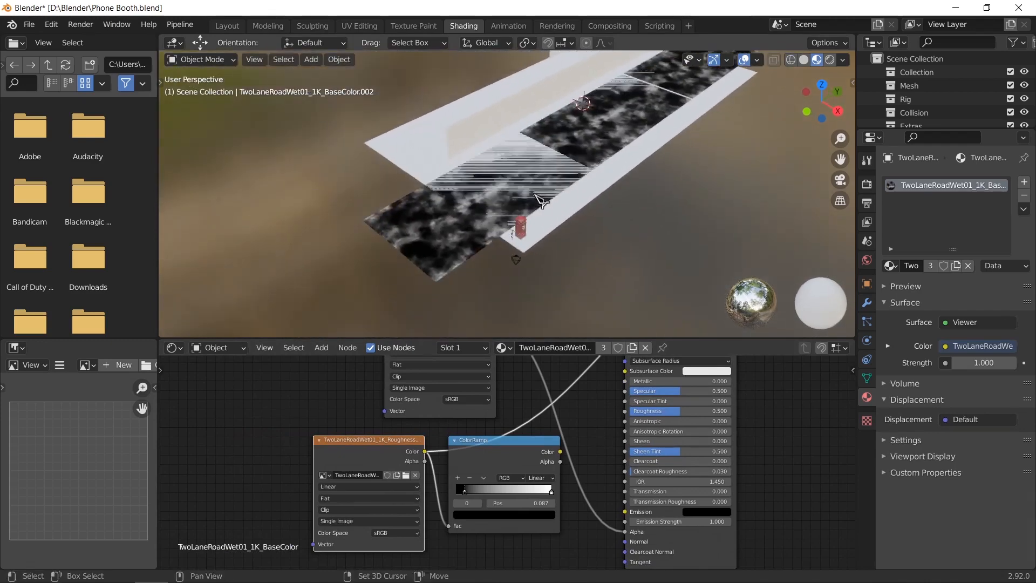
pyautogui.scroll(2, 541, 201)
pyautogui.moveTo(486, 443); pyautogui.dragTo(406, 482, button='middle')
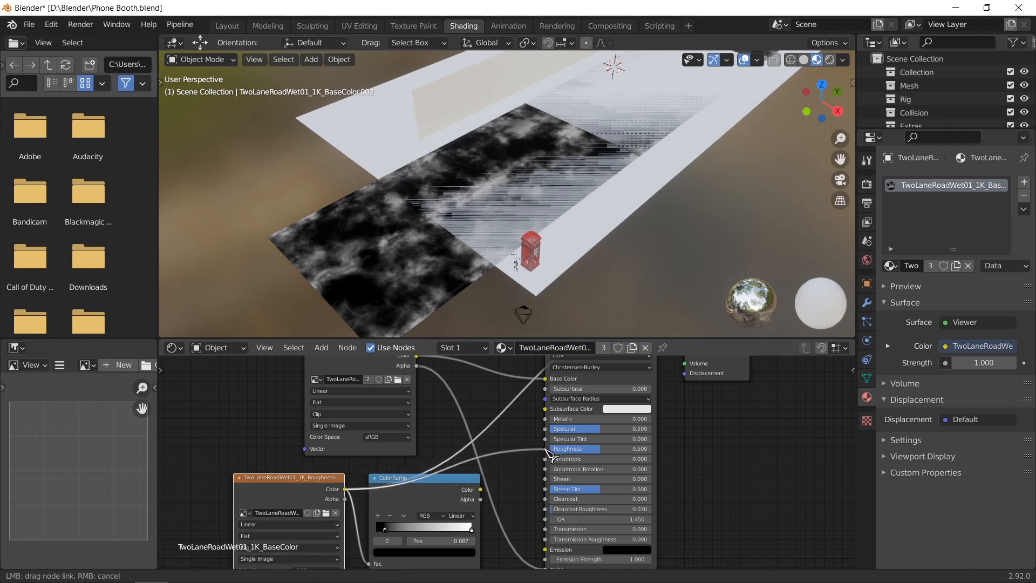
# Step: Connect the roughness texture's Color to the Principled BSDF's Specular and preview the shader on the road
pyautogui.moveTo(542, 427); pyautogui.dragTo(545, 429)
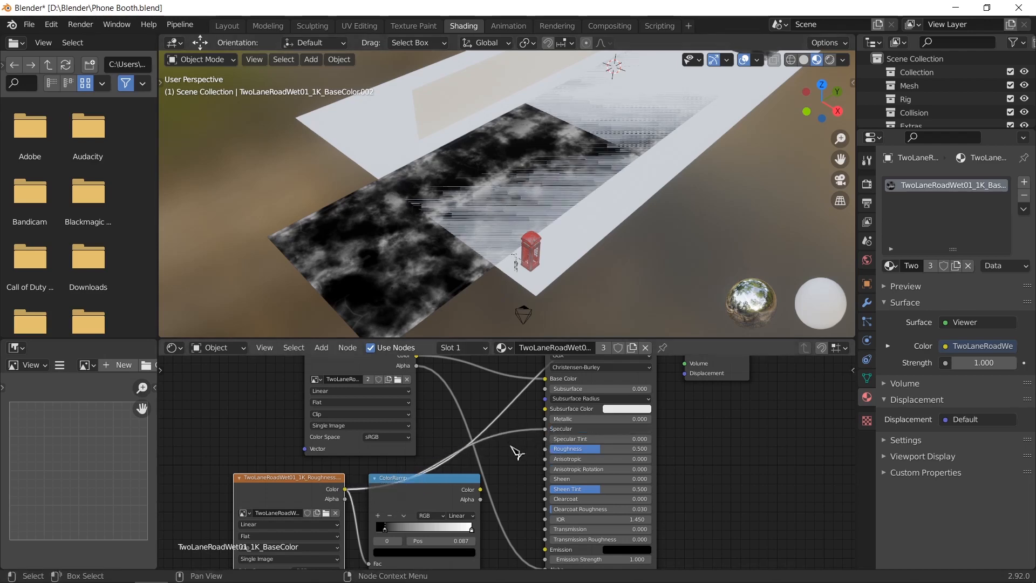
pyautogui.keyDown('ctrl'); pyautogui.keyDown('shift'); pyautogui.click(651, 385); pyautogui.keyUp('shift'); pyautogui.keyUp('ctrl')
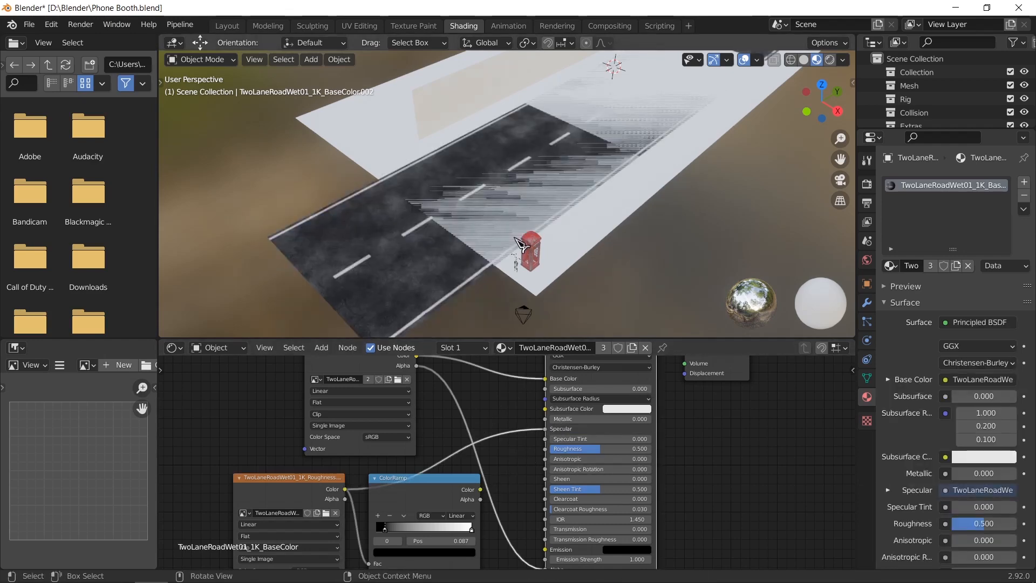
pyautogui.scroll(5, 475, 238)
pyautogui.moveTo(500, 240); pyautogui.dragTo(532, 377, button='middle')
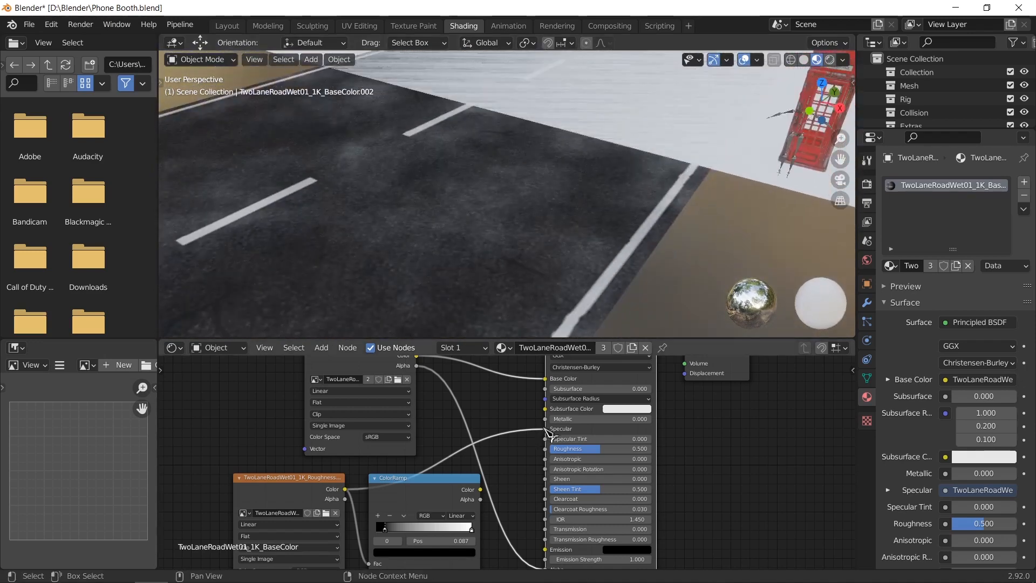
# Step: Move the texture link from Specular to Roughness and reinsert the ColorRamp node on that link
pyautogui.moveTo(545, 428)
pyautogui.mouseDown()
pyautogui.moveTo(537, 470)
pyautogui.moveTo(545, 449)
pyautogui.mouseUp()
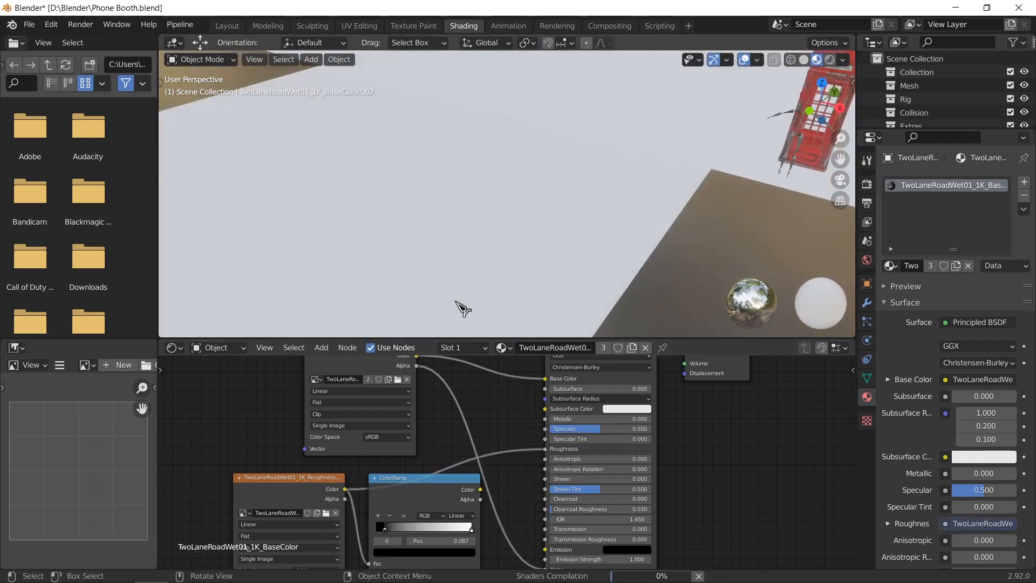
pyautogui.moveTo(509, 284); pyautogui.dragTo(499, 254, button='middle')
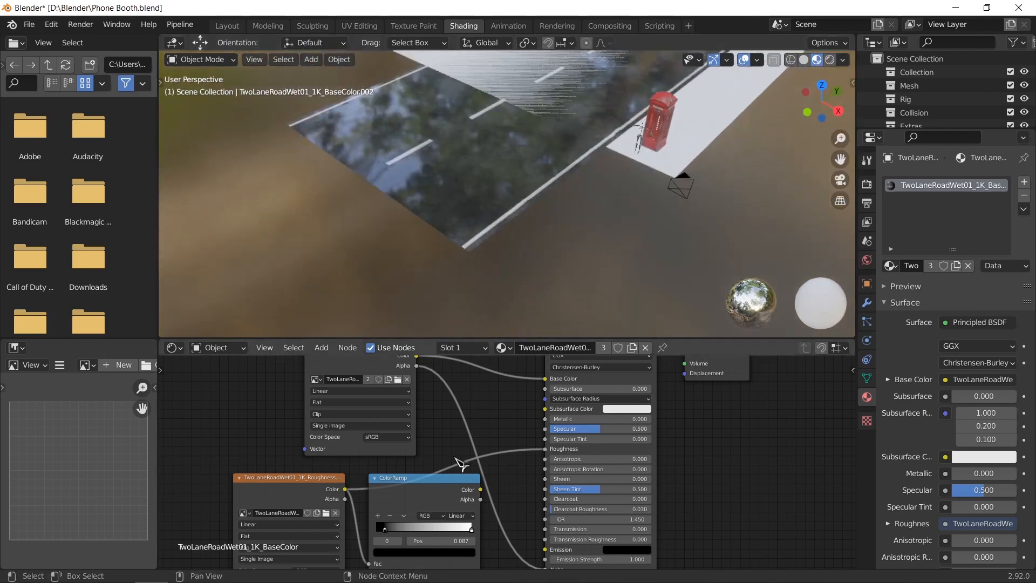
pyautogui.moveTo(431, 489); pyautogui.dragTo(425, 483)
pyautogui.moveTo(411, 494); pyautogui.dragTo(405, 451, button='middle')
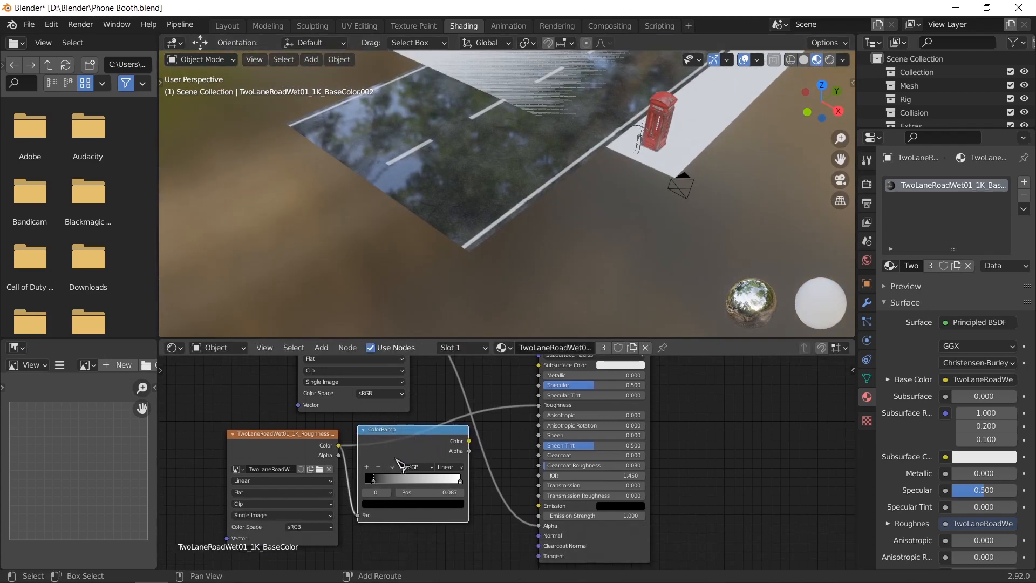
pyautogui.moveTo(397, 449)
pyautogui.mouseDown()
pyautogui.moveTo(390, 471)
pyautogui.moveTo(417, 482)
pyautogui.moveTo(387, 448)
pyautogui.mouseUp()
pyautogui.scroll(2, 411, 453)
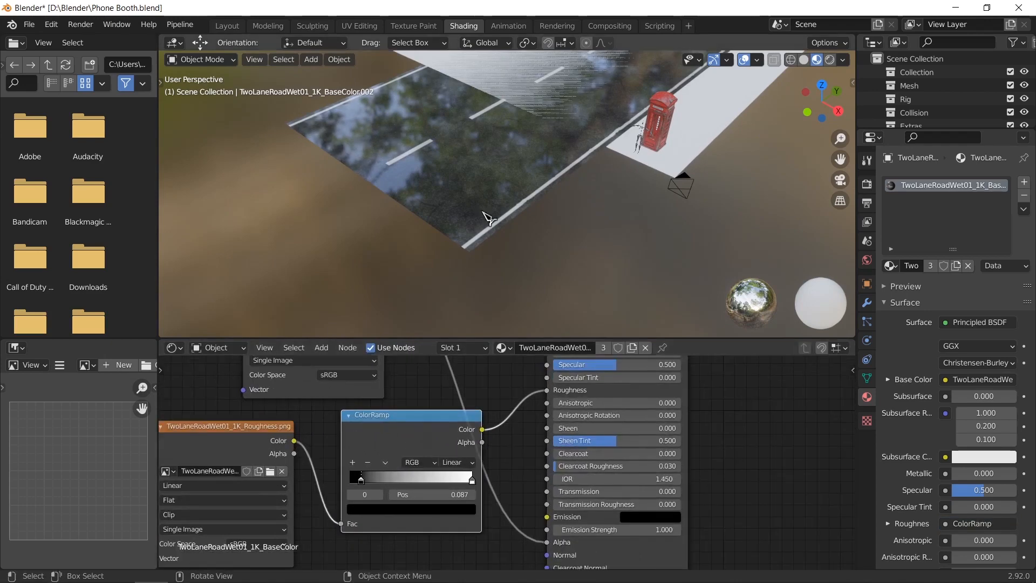
# Step: Move the ColorRamp's black stop to position 0.007, try the white stop around 0.424, and return it to 1.000
pyautogui.scroll(-3, 486, 213)
pyautogui.moveTo(361, 484); pyautogui.dragTo(352, 484)
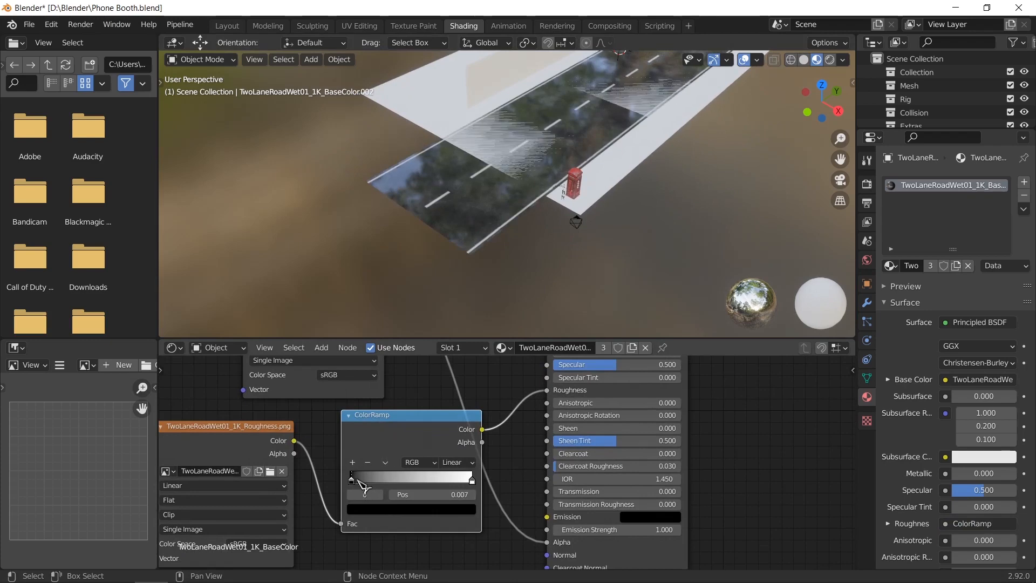
pyautogui.moveTo(471, 480); pyautogui.dragTo(468, 480)
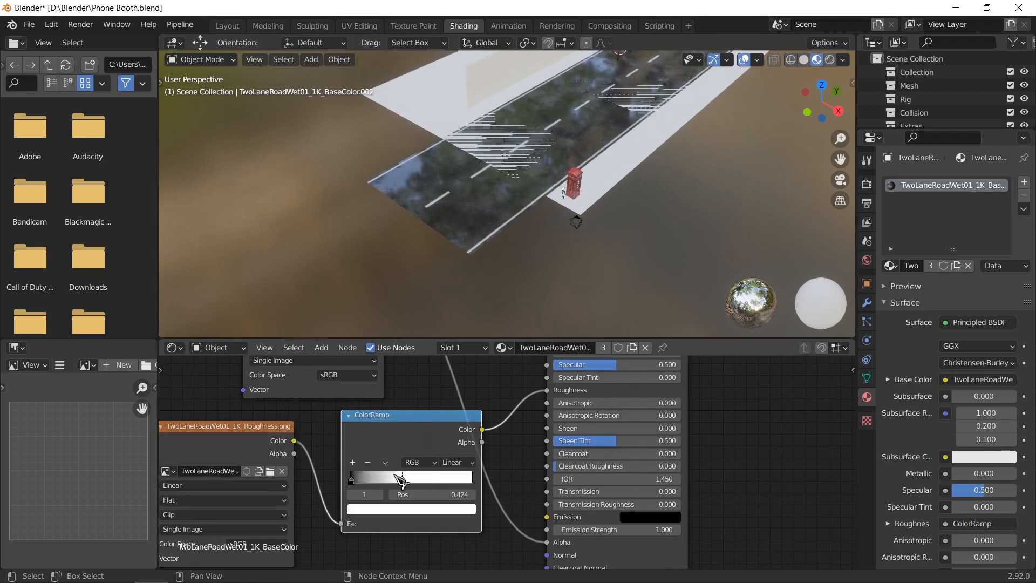
pyautogui.moveTo(368, 478); pyautogui.dragTo(473, 480)
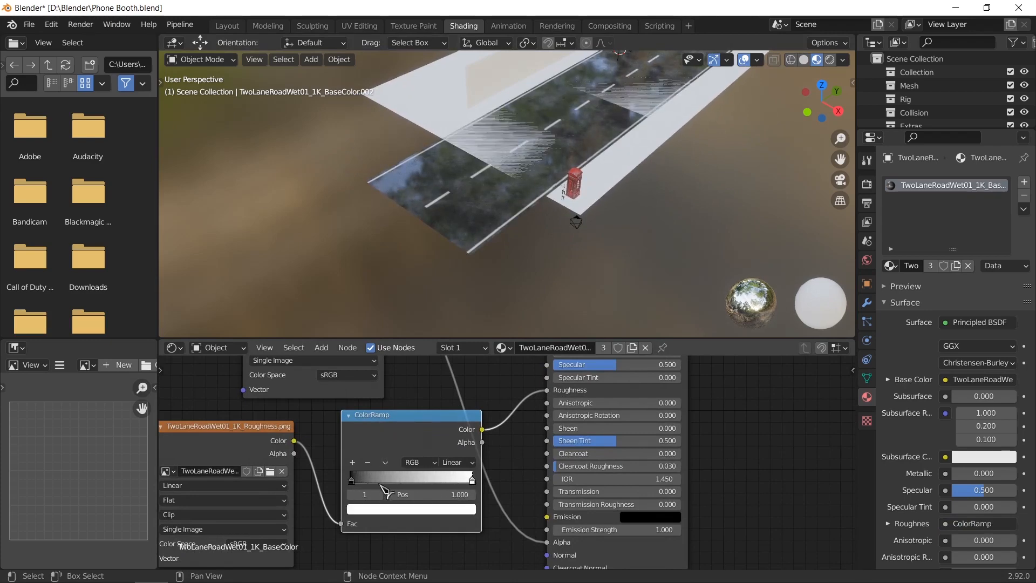
# Step: Invert the ColorRamp by placing the white stop at the start of the gradient and the black stop at position 0.051
pyautogui.moveTo(359, 484); pyautogui.dragTo(433, 485)
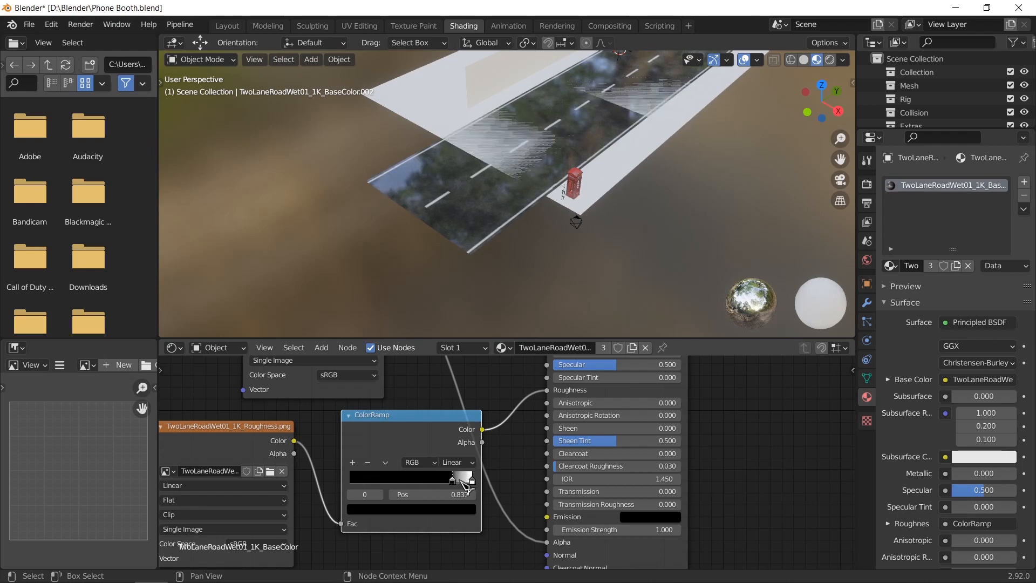
pyautogui.press('g')
pyautogui.moveTo(485, 488); pyautogui.dragTo(365, 490)
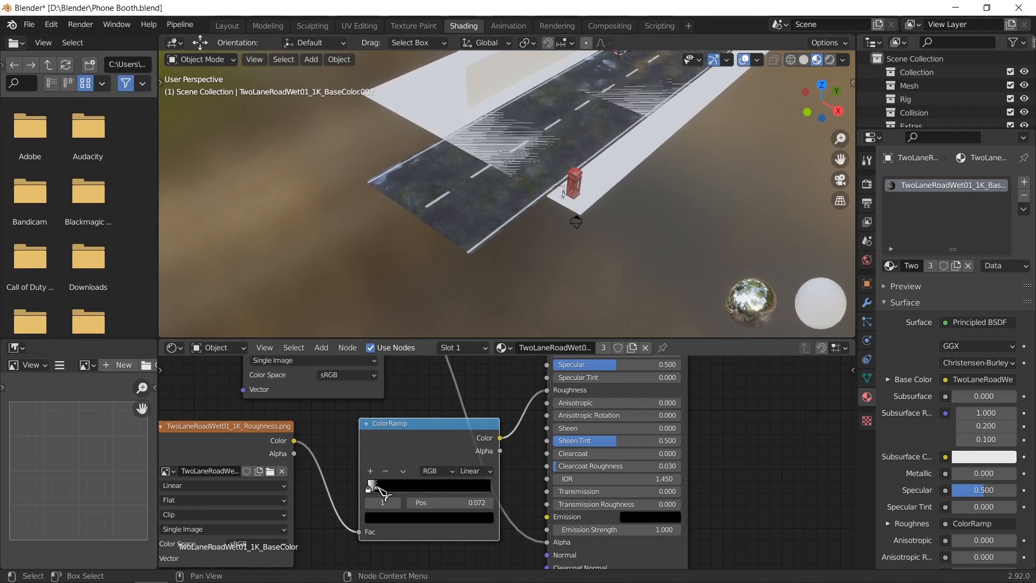
# Step: Lower the white ground plane slightly along Z beneath the road, and clear the selection
pyautogui.moveTo(496, 227); pyautogui.dragTo(569, 261, button='middle')
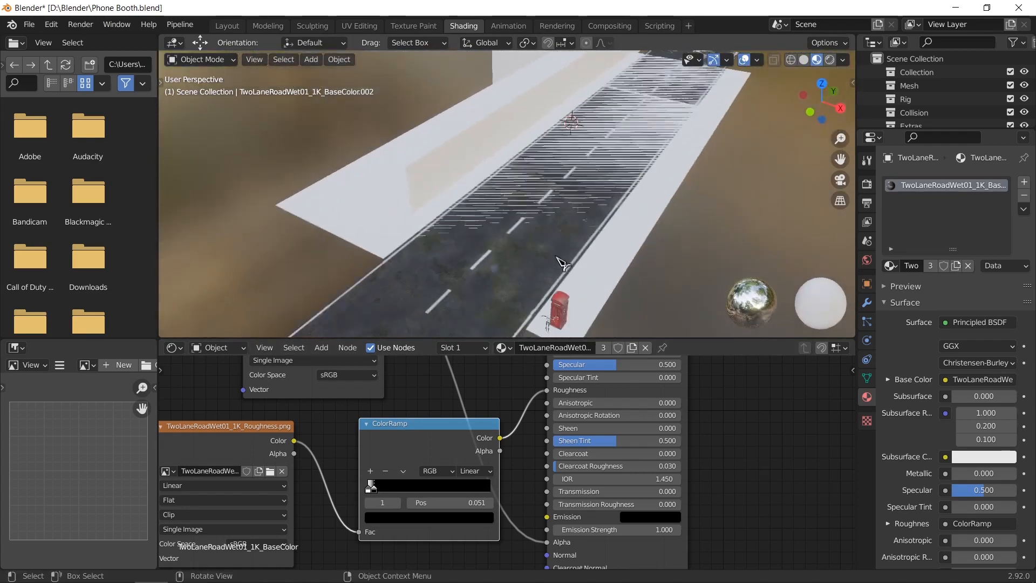
pyautogui.click(622, 236)
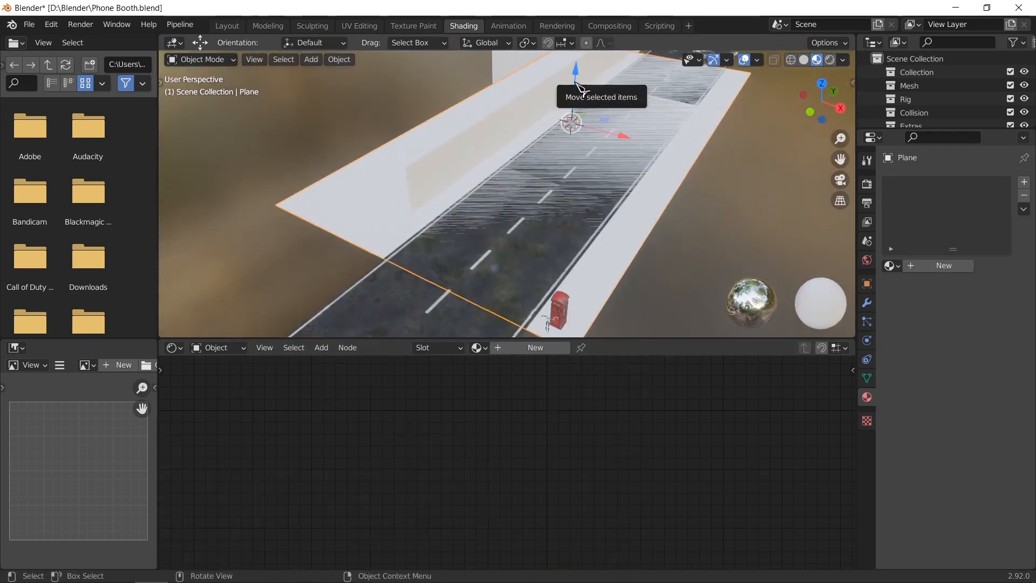
pyautogui.moveTo(575, 82); pyautogui.dragTo(574, 87)
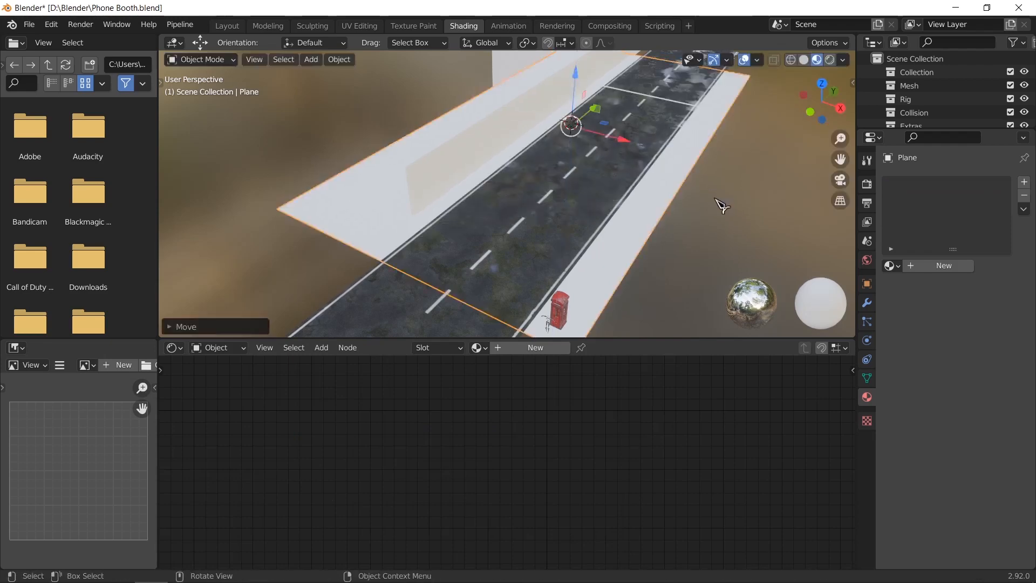
pyautogui.click(721, 204)
# Step: Select the near road segment and move the ColorRamp's black stop to position 0.134, keeping the white stop at 0.000
pyautogui.scroll(-2, 604, 241)
pyautogui.moveTo(605, 242); pyautogui.dragTo(612, 270, button='middle')
pyautogui.scroll(3, 617, 231)
pyautogui.scroll(2, 616, 236)
pyautogui.scroll(2, 618, 237)
pyautogui.click(614, 278)
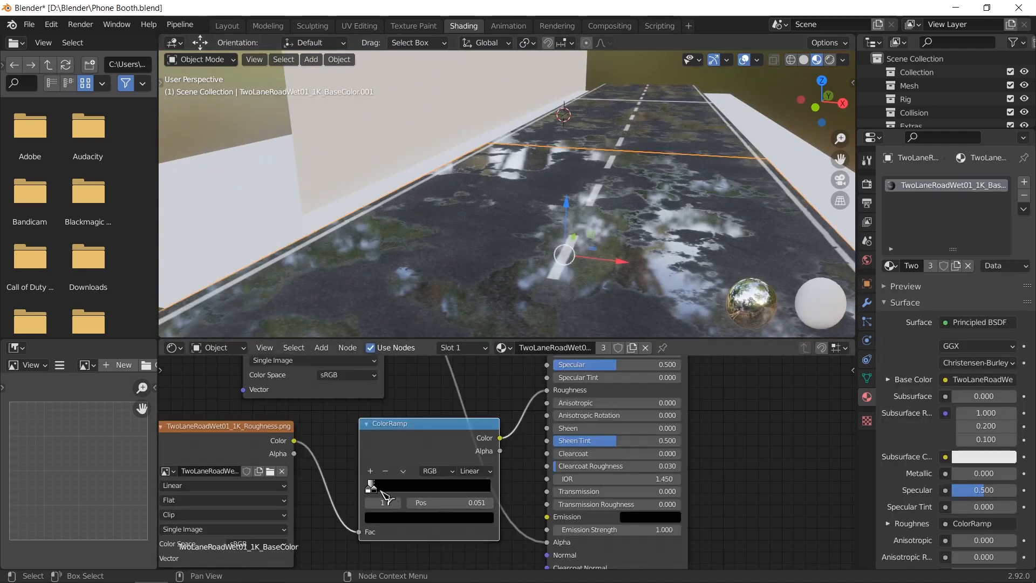
pyautogui.moveTo(380, 490); pyautogui.dragTo(422, 490)
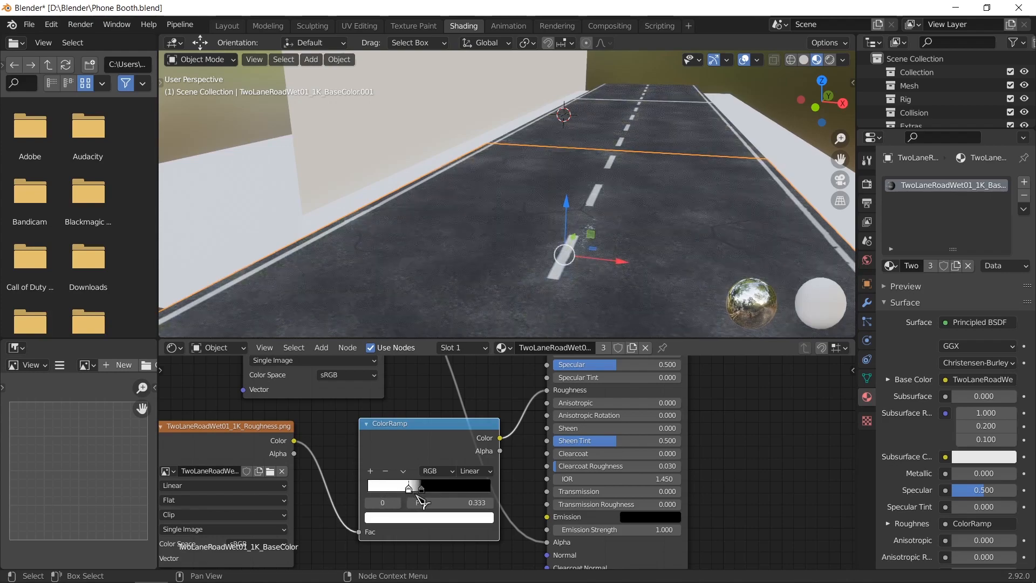
pyautogui.moveTo(428, 495); pyautogui.dragTo(386, 492)
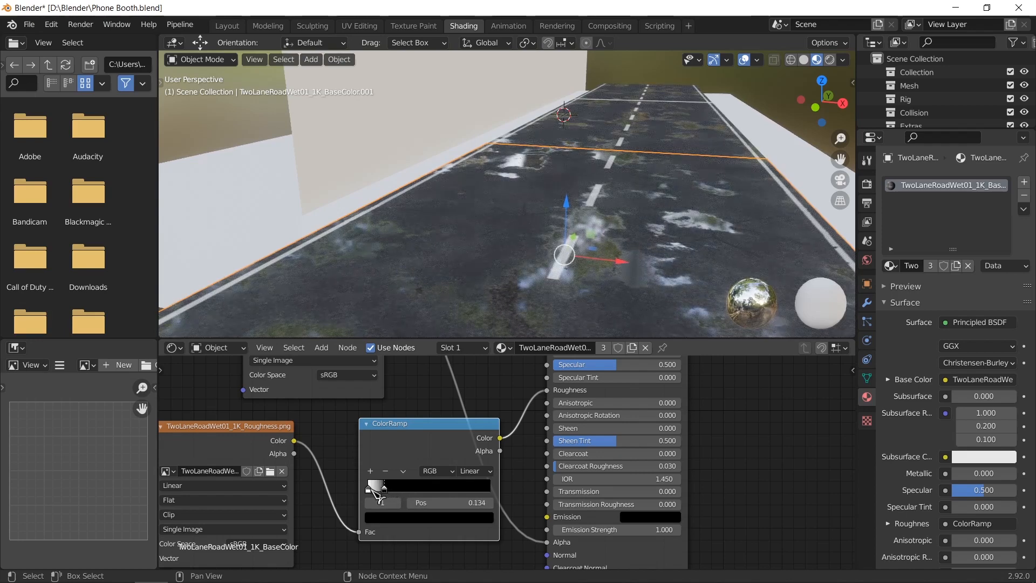
# Step: Darken the ColorRamp's white stop to a light grey
pyautogui.click(386, 516)
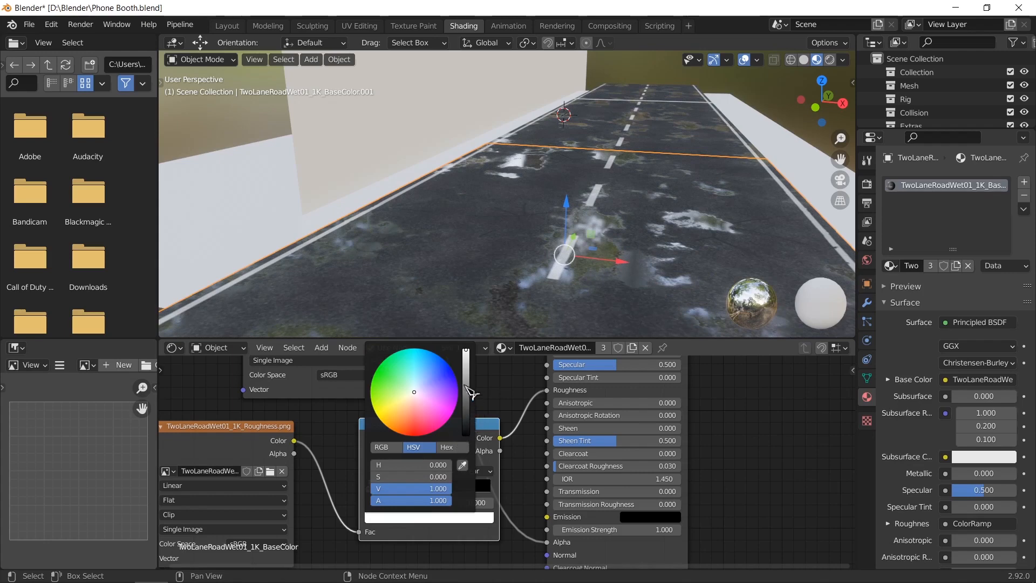
pyautogui.click(466, 362)
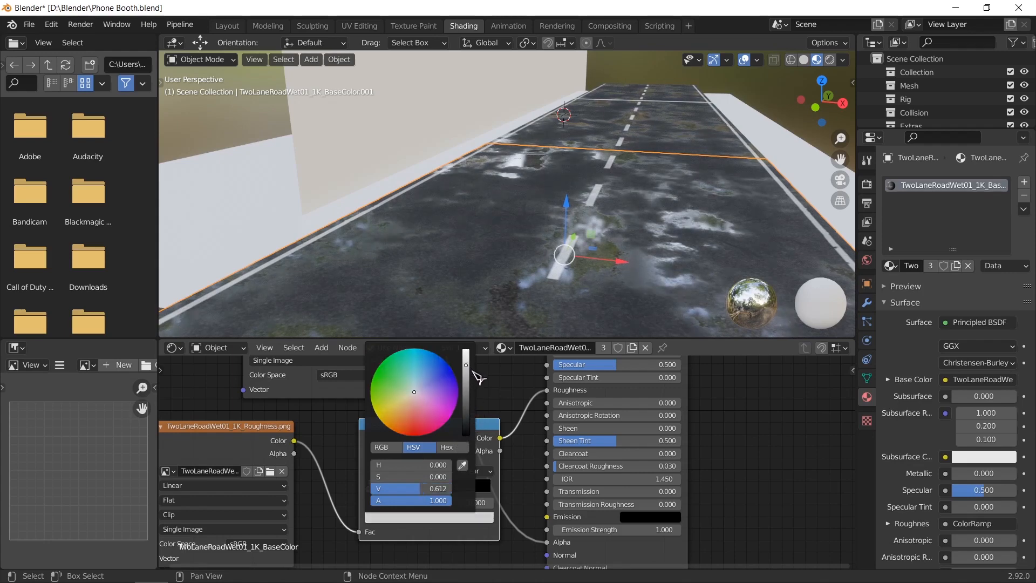
pyautogui.click(466, 391)
pyautogui.moveTo(466, 392); pyautogui.dragTo(466, 369)
pyautogui.scroll(-3, 582, 241)
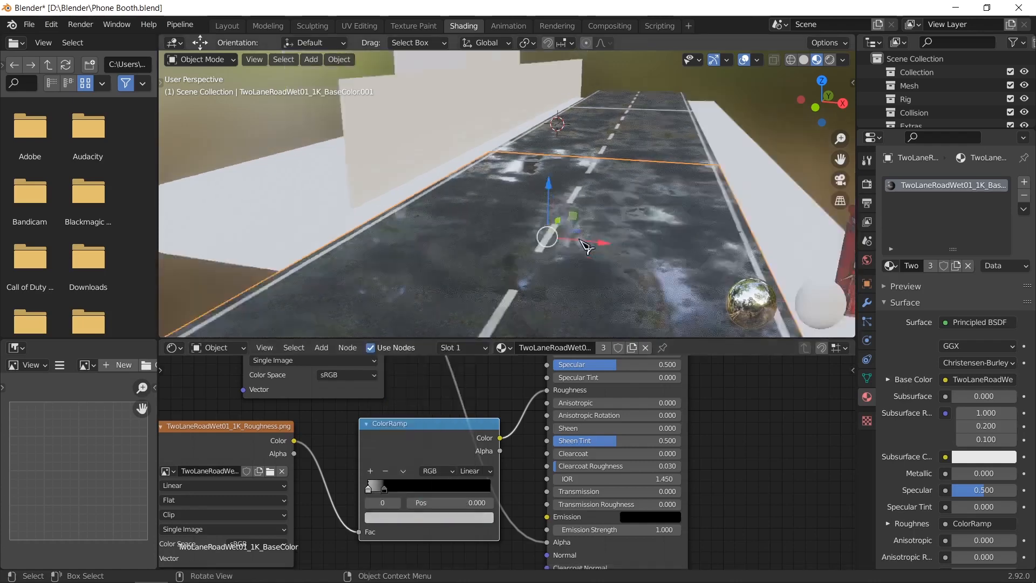
pyautogui.scroll(-2, 610, 294)
pyautogui.moveTo(578, 307); pyautogui.dragTo(532, 287, button='middle')
pyautogui.scroll(4, 534, 290)
pyautogui.scroll(-5, 551, 277)
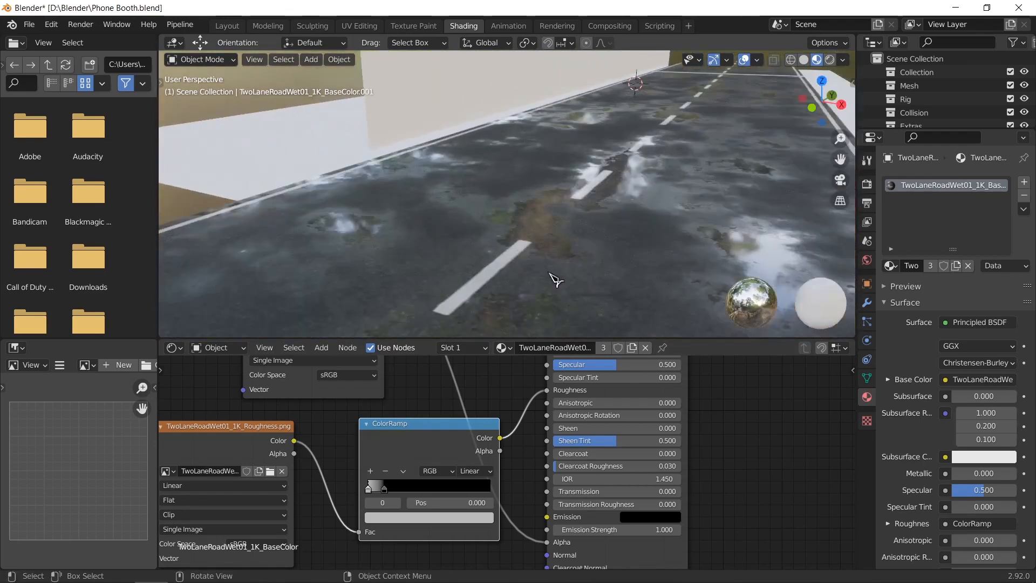
pyautogui.moveTo(554, 279); pyautogui.dragTo(540, 324, button='middle')
# Step: Duplicate the base color image texture node below the others and load the TwoLaneRoadWet01_1K_Normal.png image into the copy
pyautogui.moveTo(538, 412); pyautogui.dragTo(539, 405, button='middle')
pyautogui.scroll(-5, 540, 406)
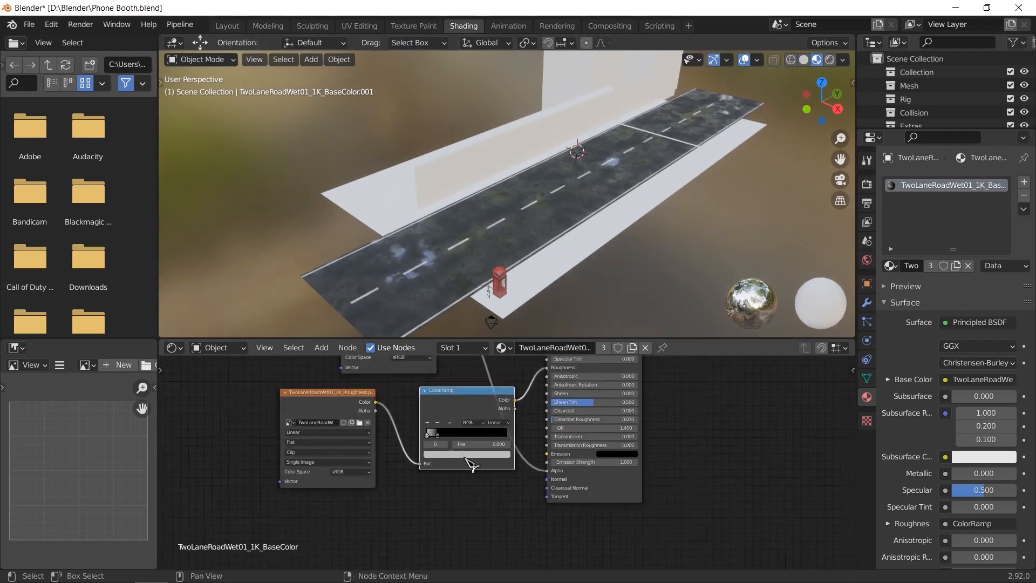
pyautogui.hotkey('shift', 'd')
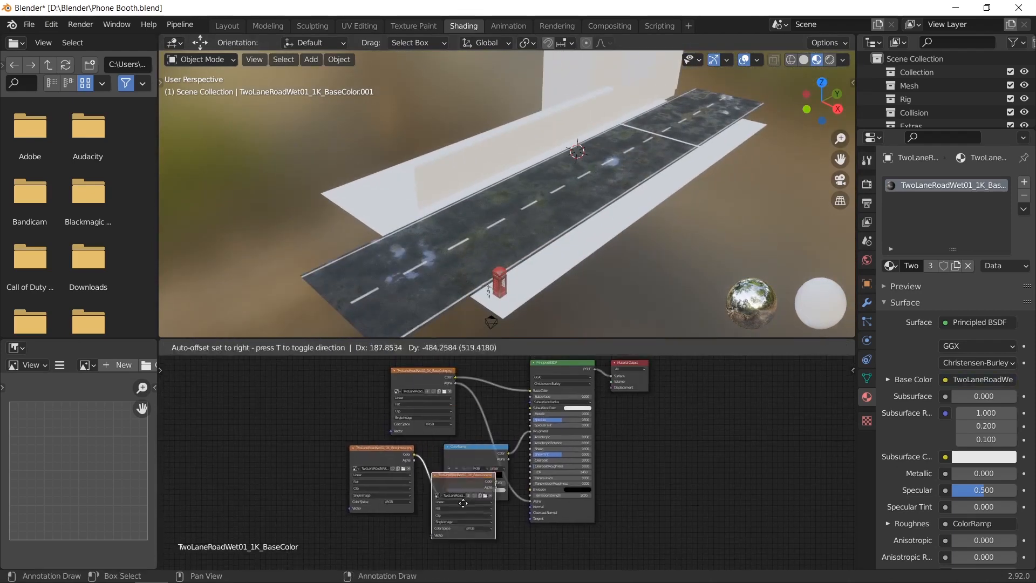
pyautogui.click(462, 538)
pyautogui.moveTo(492, 512); pyautogui.dragTo(489, 378, button='middle')
pyautogui.scroll(3, 491, 420)
pyautogui.scroll(3, 497, 427)
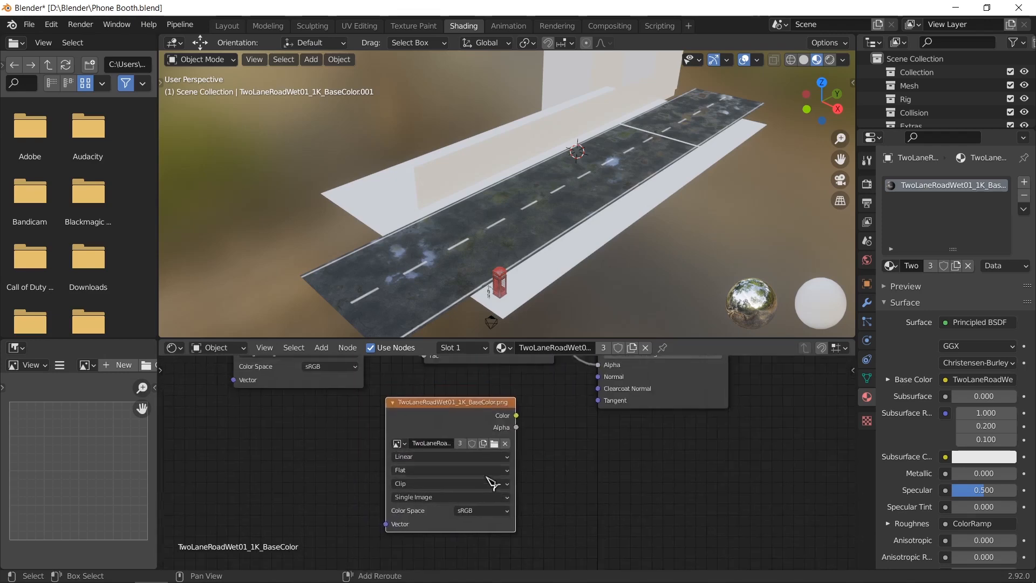
pyautogui.click(492, 439)
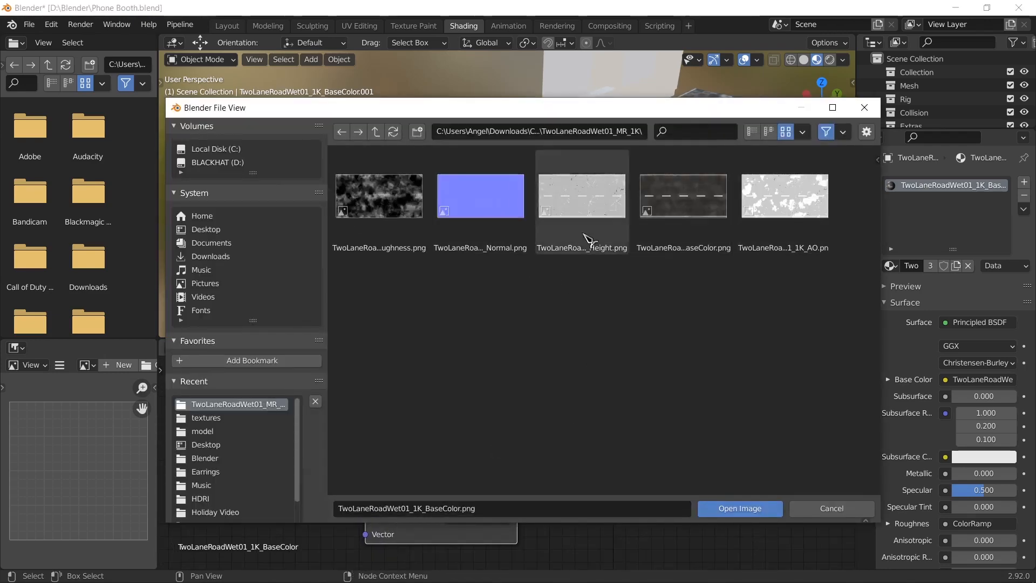
pyautogui.doubleClick(513, 236)
# Step: Add a Bump node beside the TwoLaneRoadWet01_1K_Normal.png texture node
pyautogui.hotkey('shift', 'a')
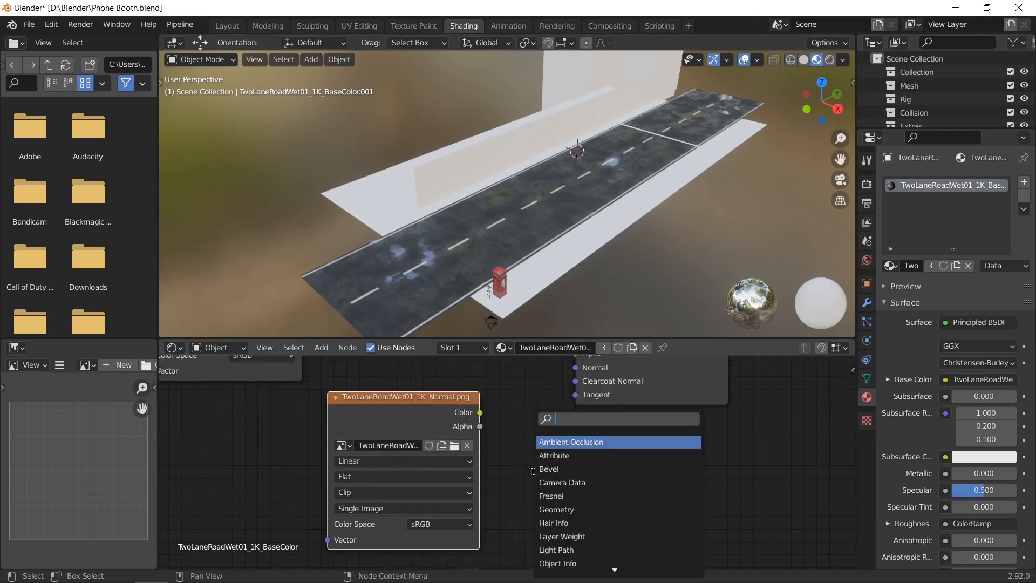
pyautogui.write('bi')
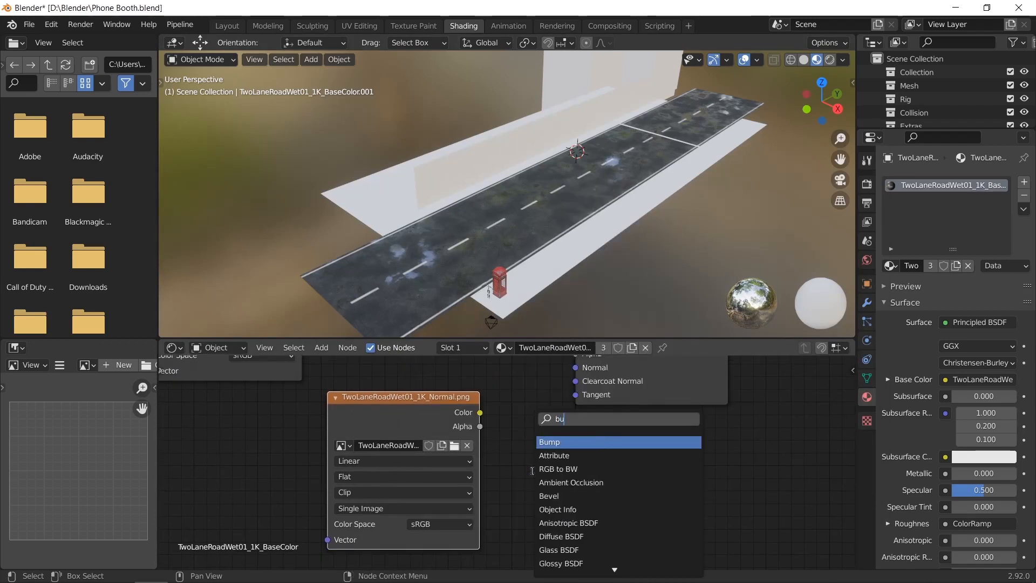
pyautogui.press('Return')
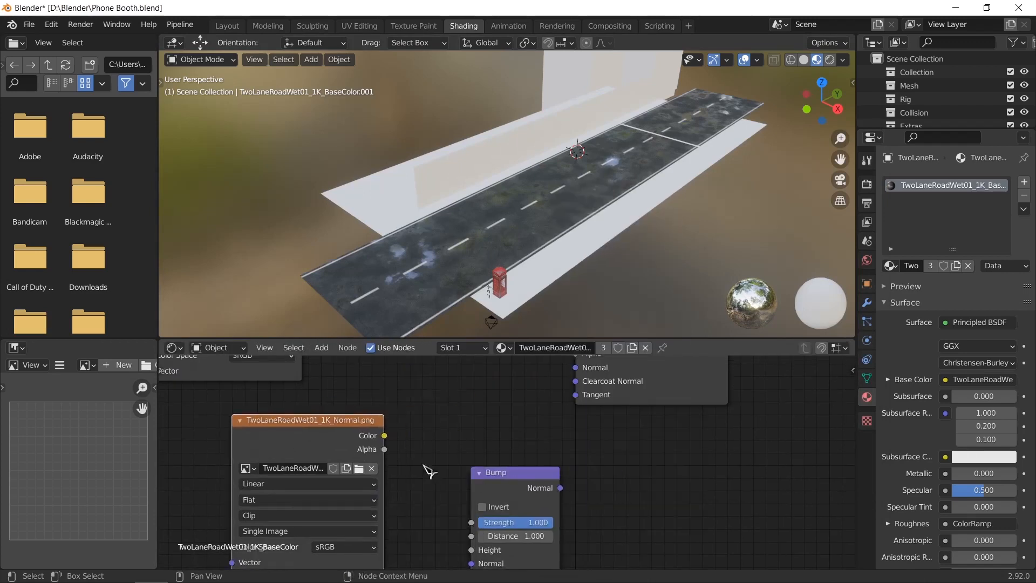
pyautogui.click(463, 419)
# Step: Connect the normal map's Color to the Bump node's Height, and the Bump output to the Principled BSDF's Normal input
pyautogui.moveTo(463, 419); pyautogui.dragTo(462, 467, button='middle')
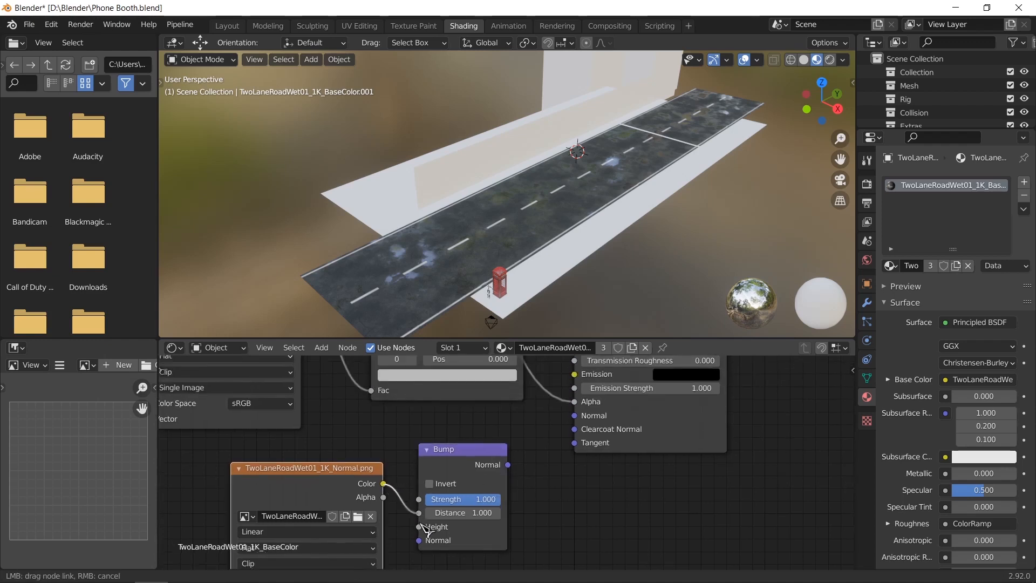
pyautogui.moveTo(421, 533); pyautogui.dragTo(420, 530)
pyautogui.moveTo(538, 444); pyautogui.dragTo(536, 460, button='middle')
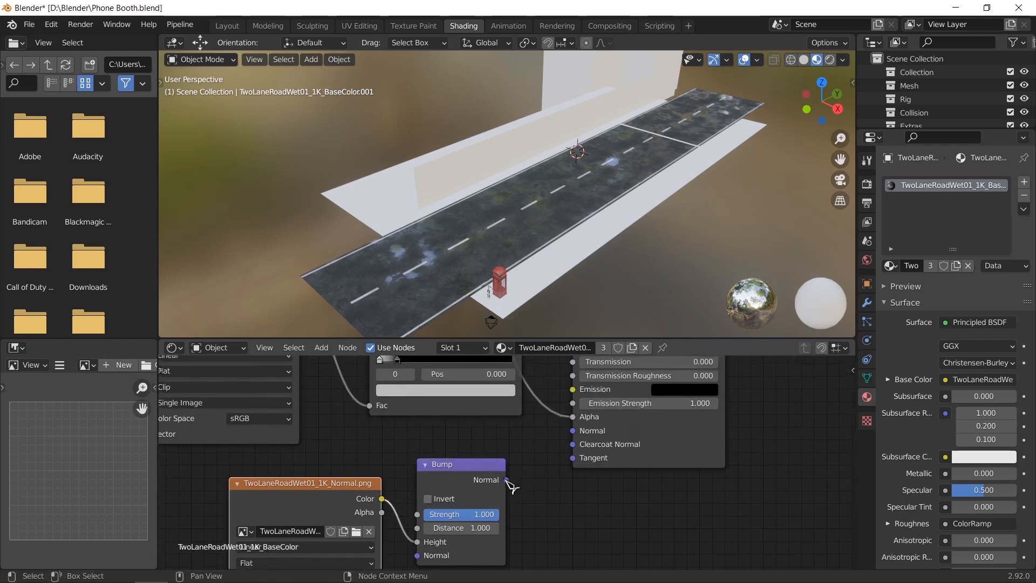
pyautogui.moveTo(506, 480); pyautogui.dragTo(572, 431)
# Step: Examine the bump effect on the road's cracks and asphalt from close up and from farther away
pyautogui.moveTo(468, 489); pyautogui.dragTo(531, 439, button='middle')
pyautogui.scroll(2, 506, 463)
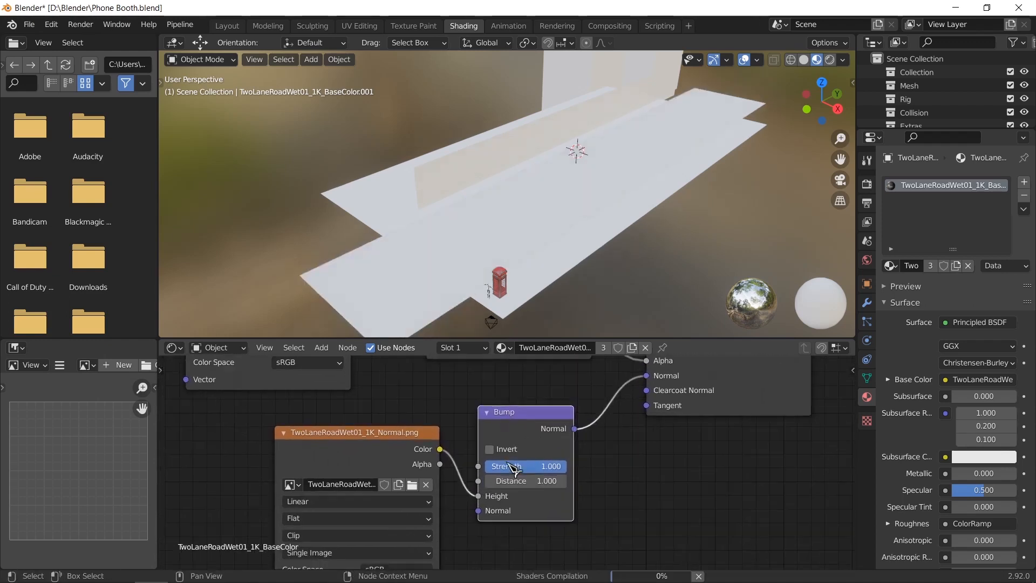
pyautogui.scroll(1, 538, 496)
pyautogui.scroll(5, 459, 275)
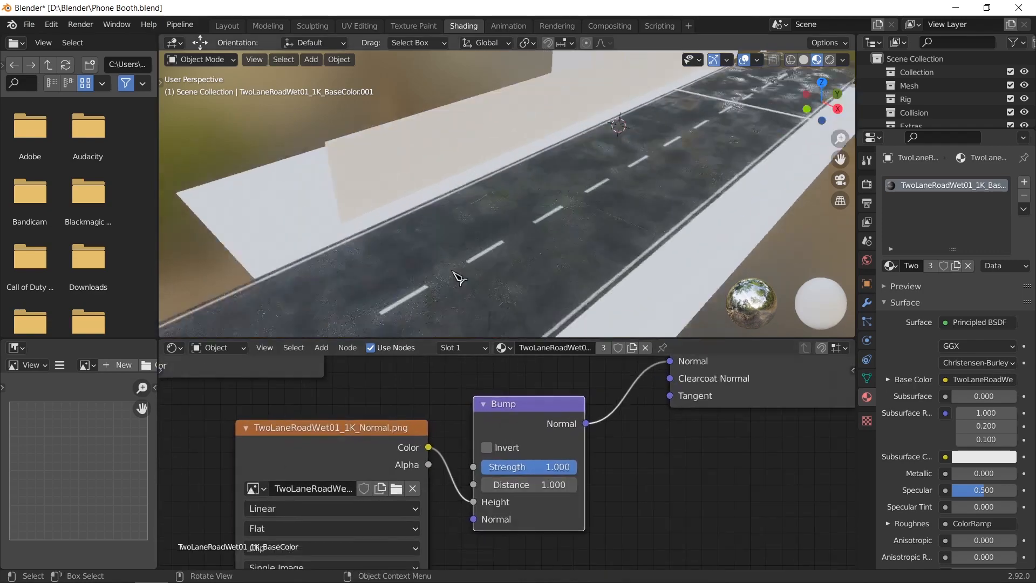
pyautogui.scroll(2, 599, 297)
pyautogui.keyDown('shift'); pyautogui.moveTo(600, 298); pyautogui.dragTo(531, 240, button='middle'); pyautogui.keyUp('shift')
pyautogui.scroll(2, 531, 240)
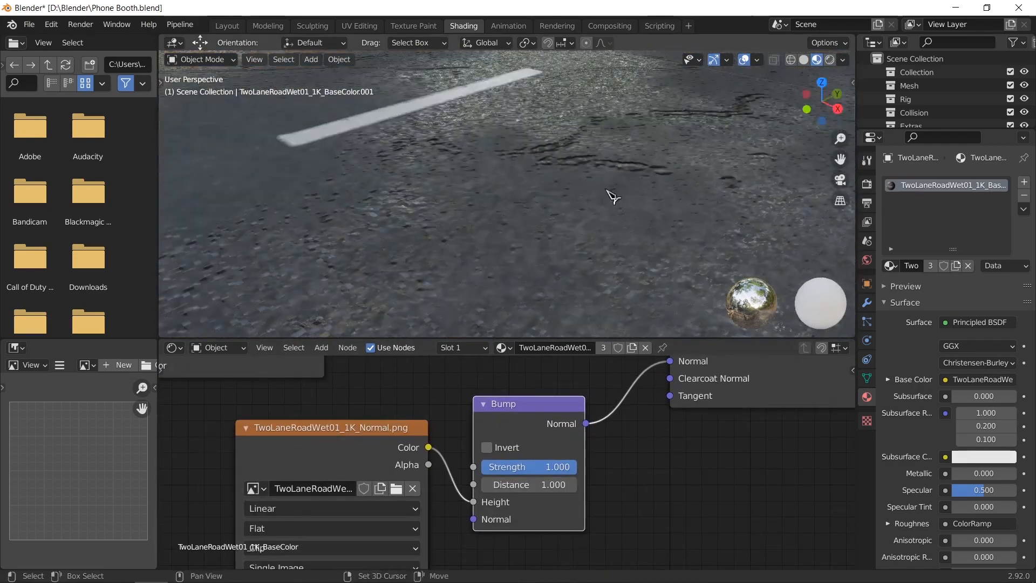
pyautogui.keyDown('shift'); pyautogui.moveTo(610, 191); pyautogui.dragTo(532, 244, button='middle'); pyautogui.keyUp('shift')
pyautogui.scroll(2, 543, 218)
pyautogui.scroll(-3, 543, 217)
pyautogui.scroll(-3, 537, 250)
pyautogui.scroll(3, 539, 249)
pyautogui.scroll(-3, 538, 250)
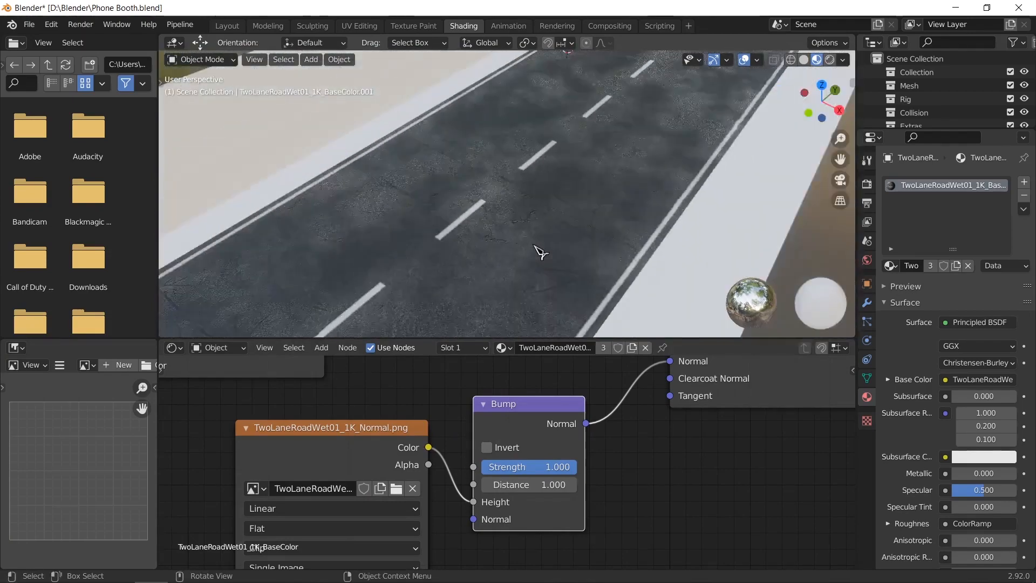
# Step: Try a Bump strength of 0.2 and raise it back to 1.000
pyautogui.scroll(3, 539, 250)
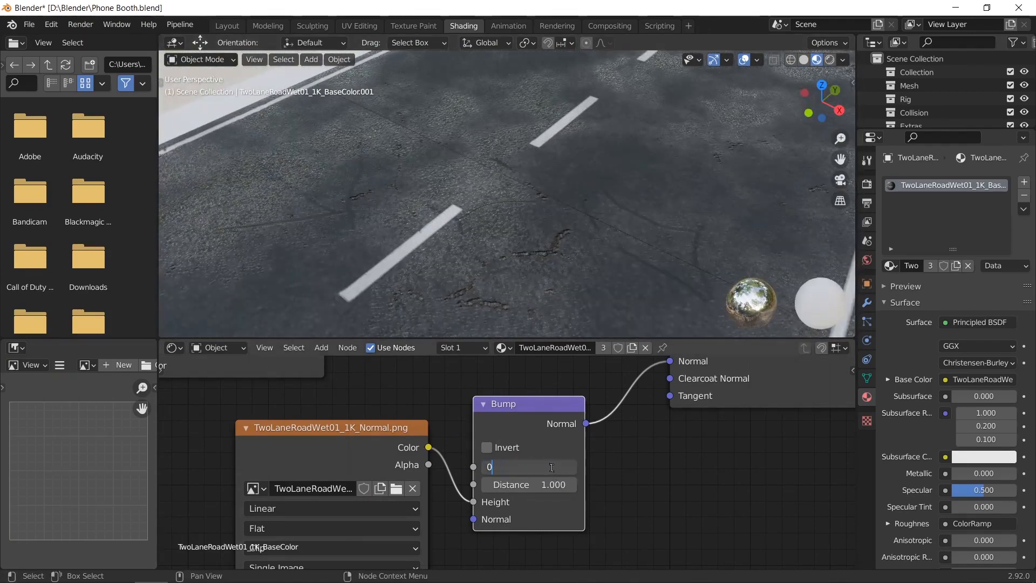
pyautogui.write('.2')
pyautogui.press('Return')
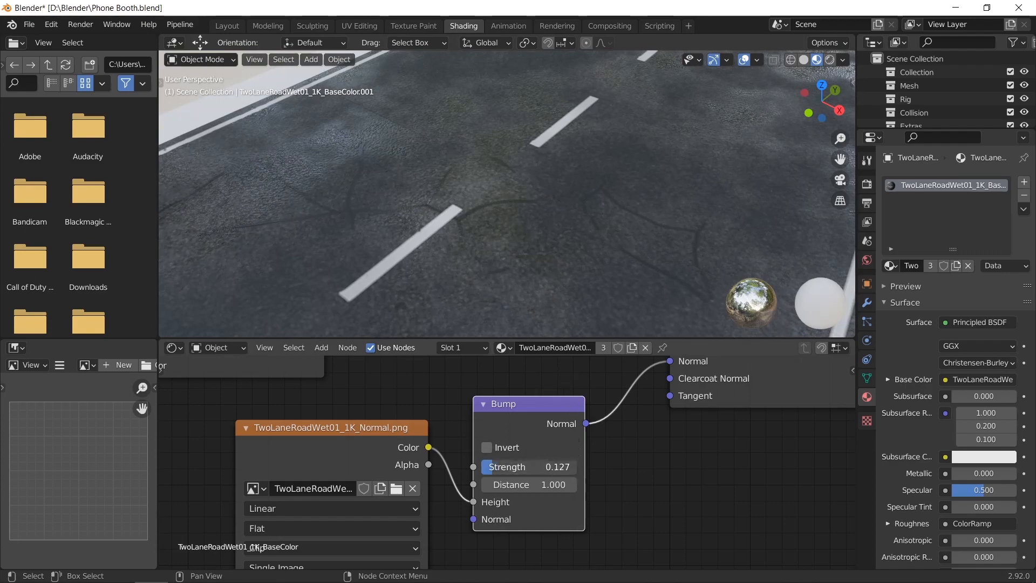
pyautogui.moveTo(493, 467); pyautogui.dragTo(576, 466)
pyautogui.scroll(-6, 527, 282)
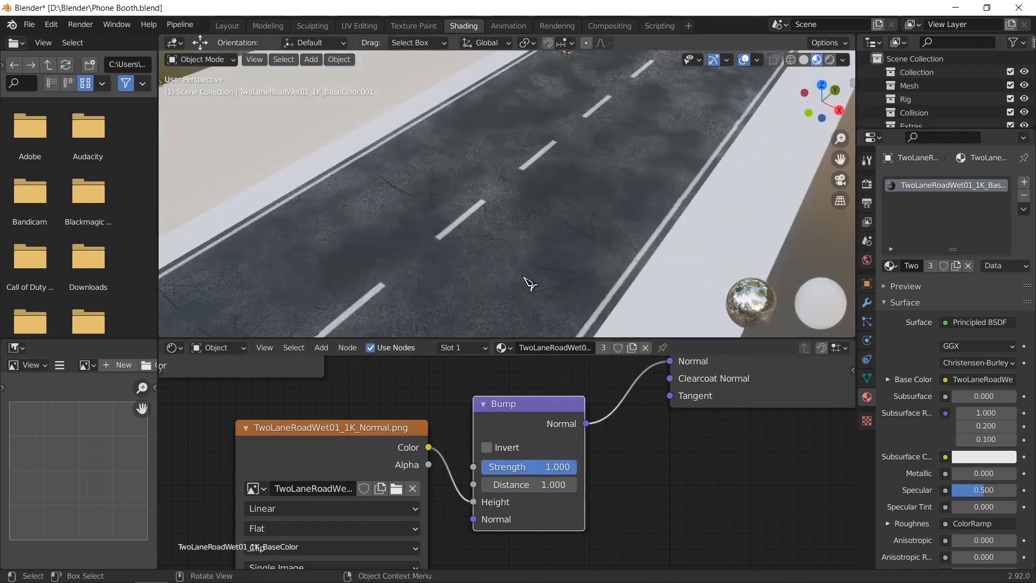
pyautogui.scroll(2, 515, 274)
pyautogui.scroll(-3, 499, 260)
pyautogui.moveTo(493, 277); pyautogui.dragTo(503, 249, button='middle')
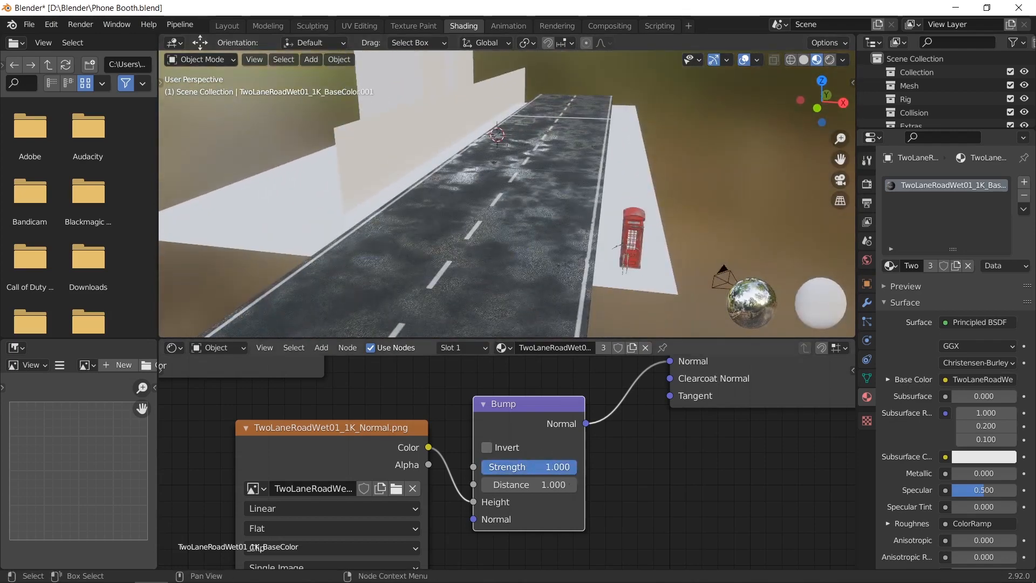
# Step: Reduce the Bump node's strength to 0.100 while checking the puddles at a low angle
pyautogui.scroll(5, 517, 308)
pyautogui.moveTo(516, 309); pyautogui.dragTo(509, 300, button='middle')
pyautogui.scroll(-1, 511, 300)
pyautogui.moveTo(532, 467); pyautogui.dragTo(495, 467)
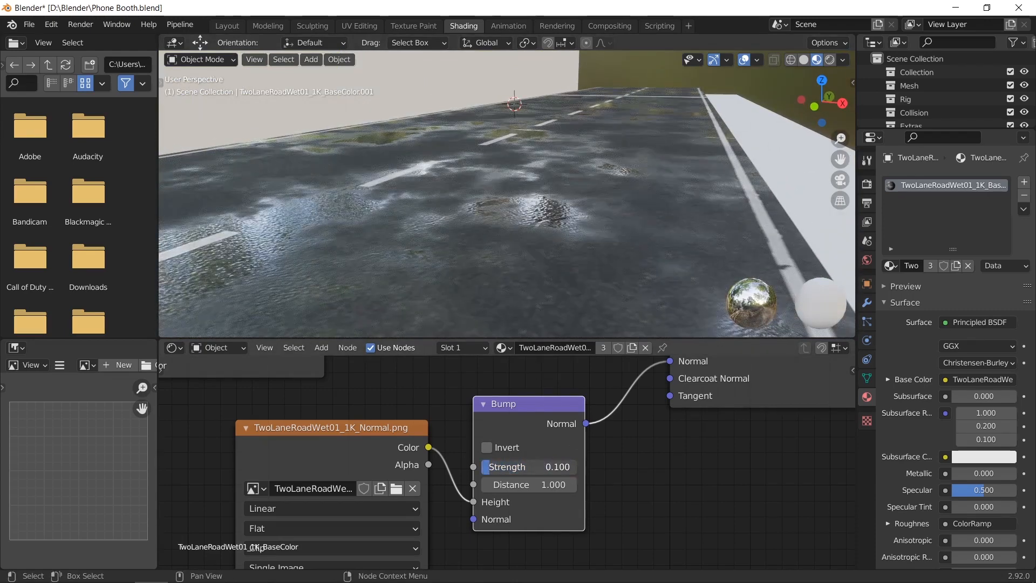
pyautogui.moveTo(545, 334); pyautogui.dragTo(569, 252, button='middle')
pyautogui.scroll(-5, 569, 252)
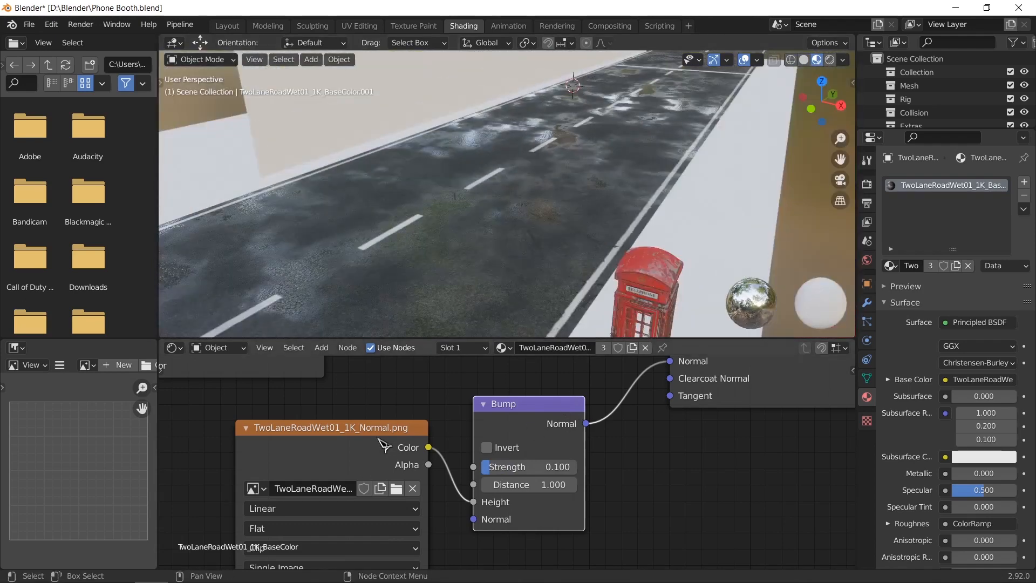
# Step: Set the Bump strength to 0.000 and remove its link to the Principled BSDF's Normal input
pyautogui.scroll(-5, 564, 264)
pyautogui.moveTo(534, 206); pyautogui.dragTo(513, 243, button='middle')
pyautogui.scroll(2, 539, 237)
pyautogui.scroll(-3, 538, 234)
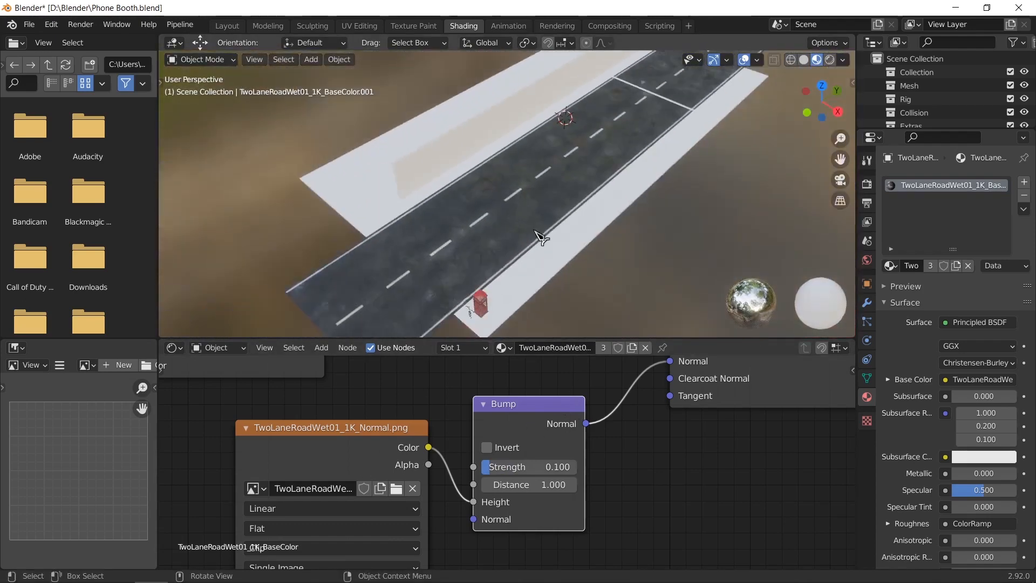
pyautogui.scroll(5, 540, 235)
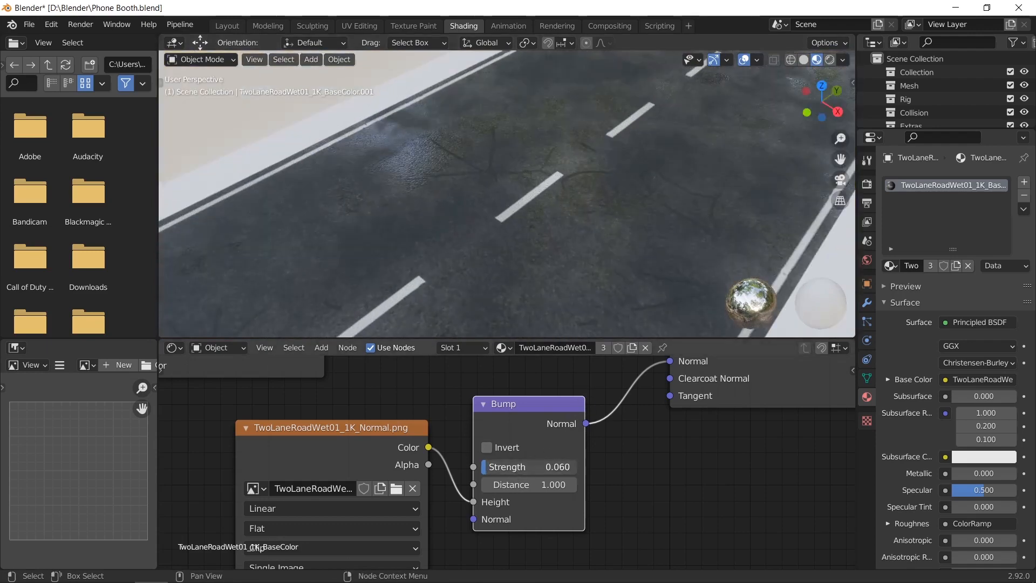
pyautogui.moveTo(482, 467)
pyautogui.mouseDown()
pyautogui.moveTo(576, 466)
pyautogui.moveTo(482, 467)
pyautogui.mouseUp()
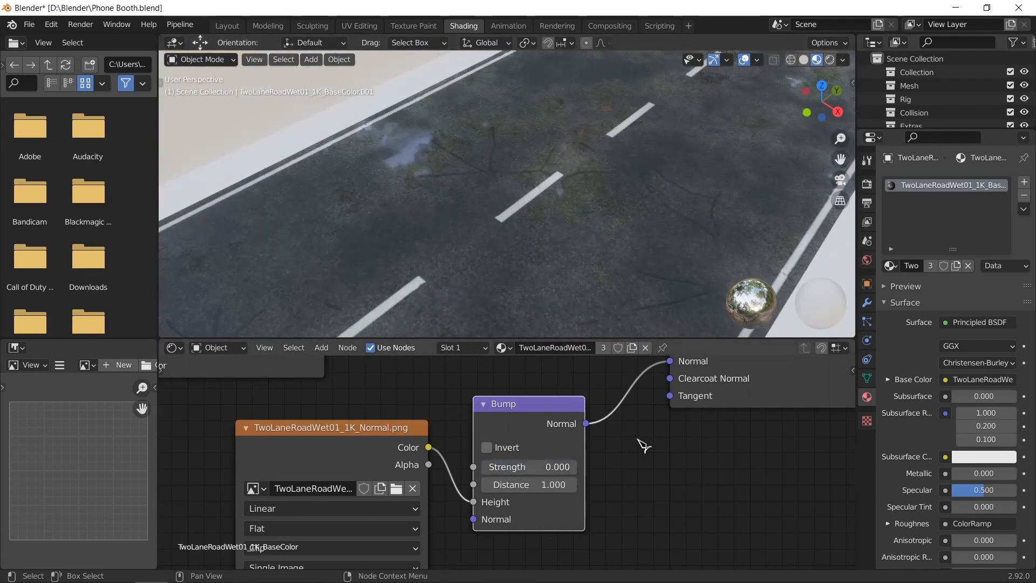
pyautogui.scroll(-1, 637, 439)
pyautogui.moveTo(638, 390); pyautogui.dragTo(606, 404)
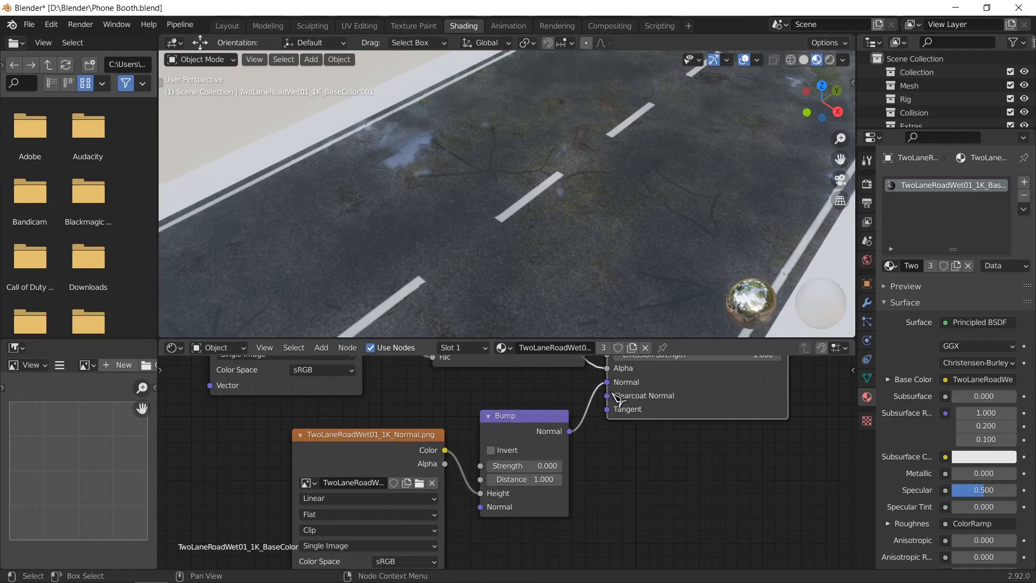
# Step: Check the road through the camera in the Layout workspace and save the Phone Booth.blend file
pyautogui.scroll(-5, 650, 178)
pyautogui.moveTo(650, 178); pyautogui.dragTo(576, 168, button='middle')
pyautogui.press('KP_0')
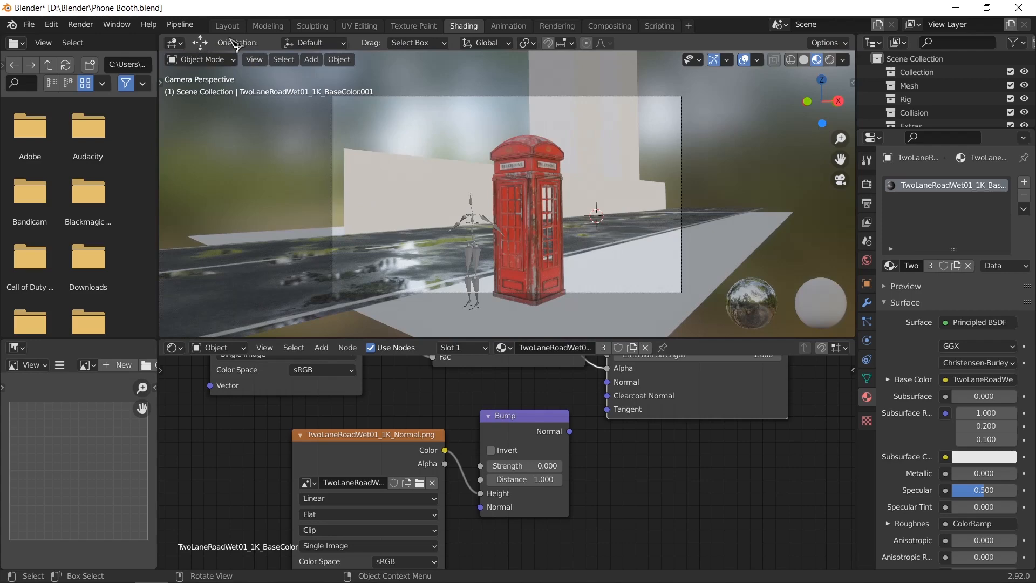
pyautogui.click(227, 26)
pyautogui.press('KP_0')
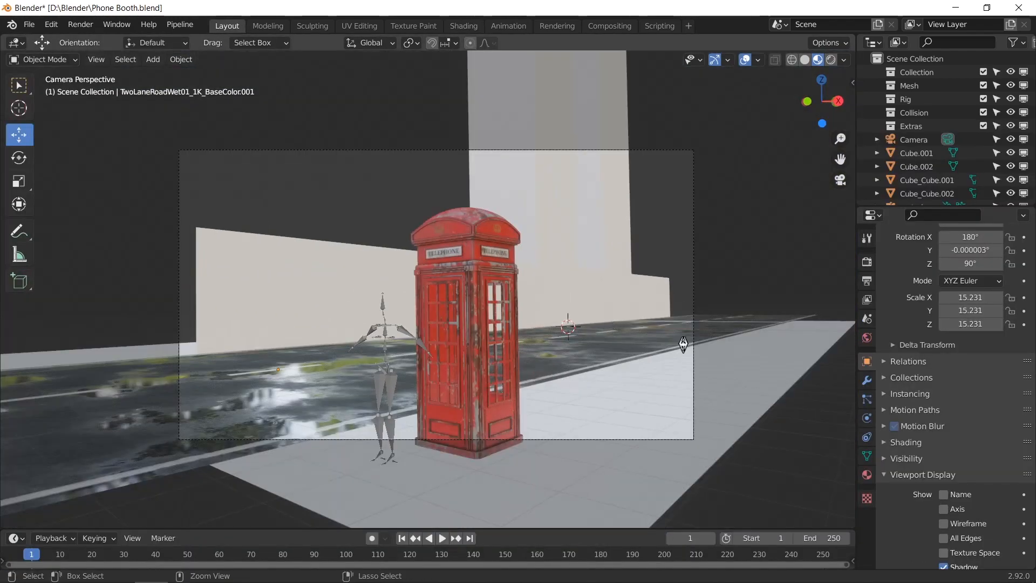
pyautogui.hotkey('ctrl', 's')
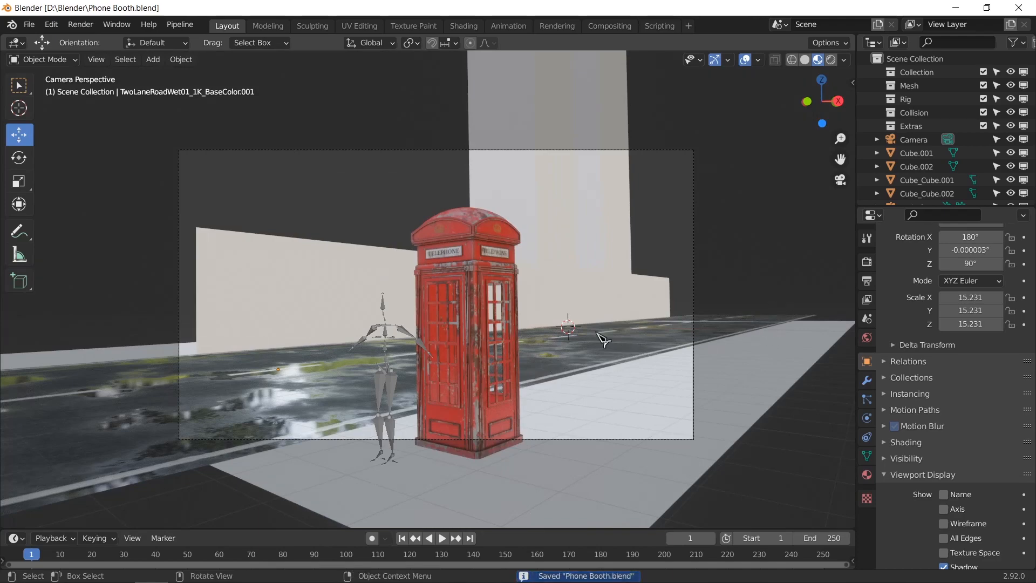
# Step: Duplicate the road segment beside the phone booth in place and rotate the copy 90° about the vertical axis
pyautogui.moveTo(603, 339); pyautogui.dragTo(669, 366, button='middle')
pyautogui.scroll(-4, 593, 397)
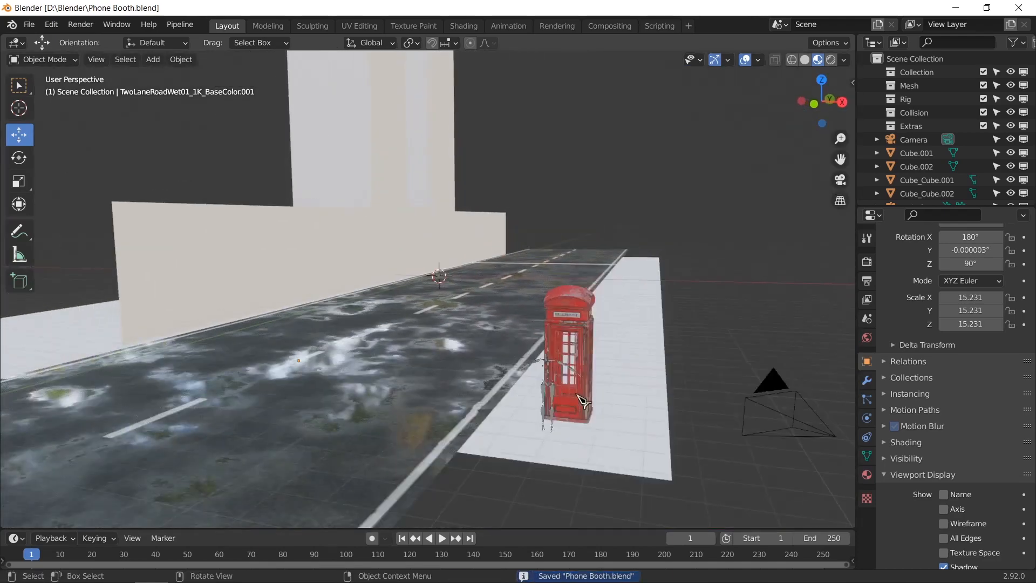
pyautogui.moveTo(594, 394); pyautogui.dragTo(636, 467, button='middle')
pyautogui.moveTo(486, 307); pyautogui.dragTo(529, 263, button='middle')
pyautogui.scroll(-5, 489, 295)
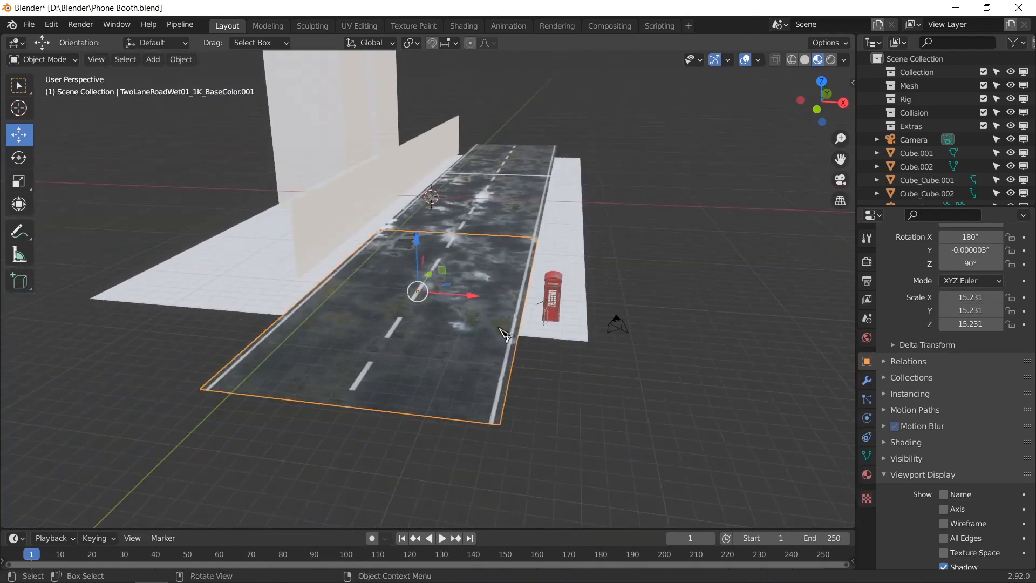
pyautogui.moveTo(499, 328); pyautogui.dragTo(489, 348, button='middle')
pyautogui.hotkey('shift', 'd')
pyautogui.rightClick(489, 348)
pyautogui.press('r')
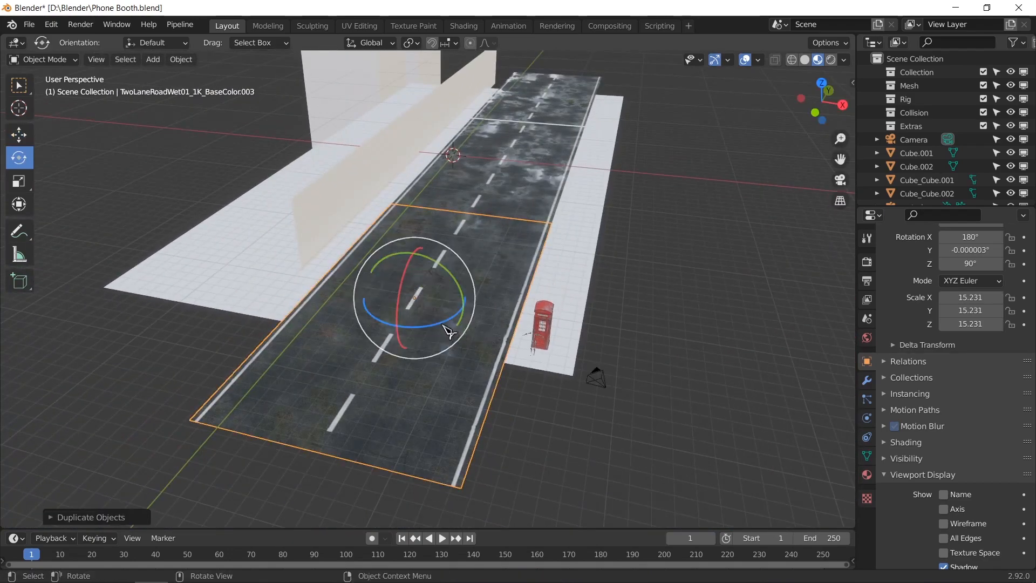
pyautogui.moveTo(448, 330); pyautogui.dragTo(492, 243)
pyautogui.write('90g')
# Step: Position the rotated road copy across the main road behind the phone booth to form an intersection, checking it through the camera
pyautogui.scroll(4, 573, 343)
pyautogui.moveTo(607, 342)
pyautogui.mouseDown(button='middle')
pyautogui.moveTo(580, 316)
pyautogui.moveTo(581, 328)
pyautogui.moveTo(606, 324)
pyautogui.mouseUp(button='middle')
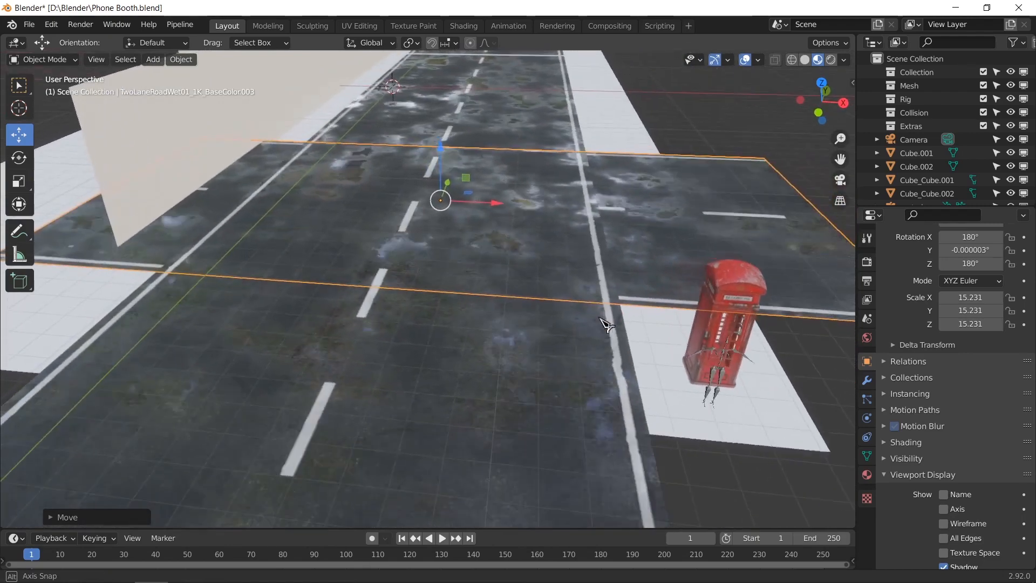
pyautogui.moveTo(498, 208); pyautogui.dragTo(541, 246)
pyautogui.moveTo(693, 296); pyautogui.dragTo(551, 298, button='middle')
pyautogui.scroll(2, 551, 299)
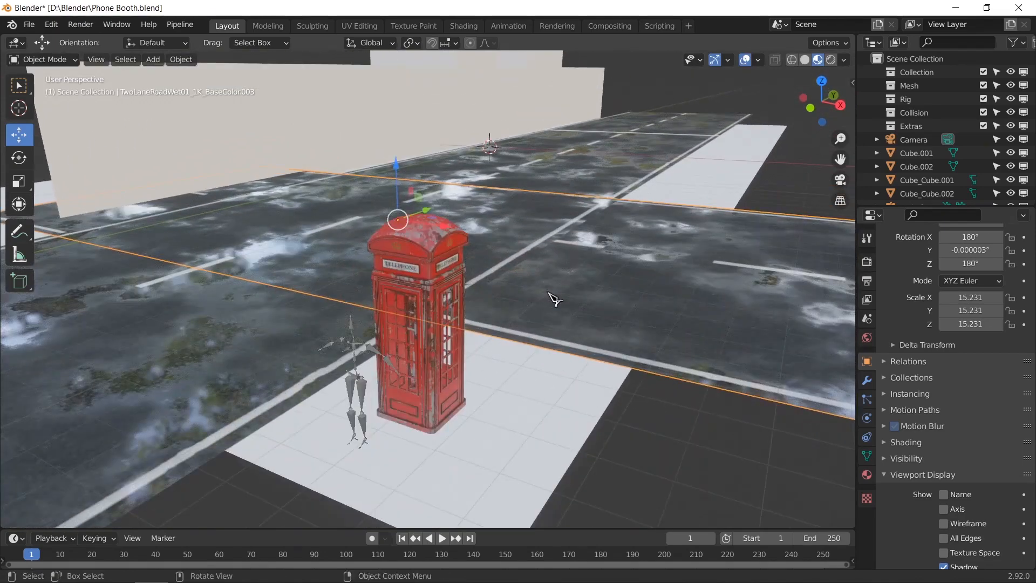
pyautogui.press('KP_0')
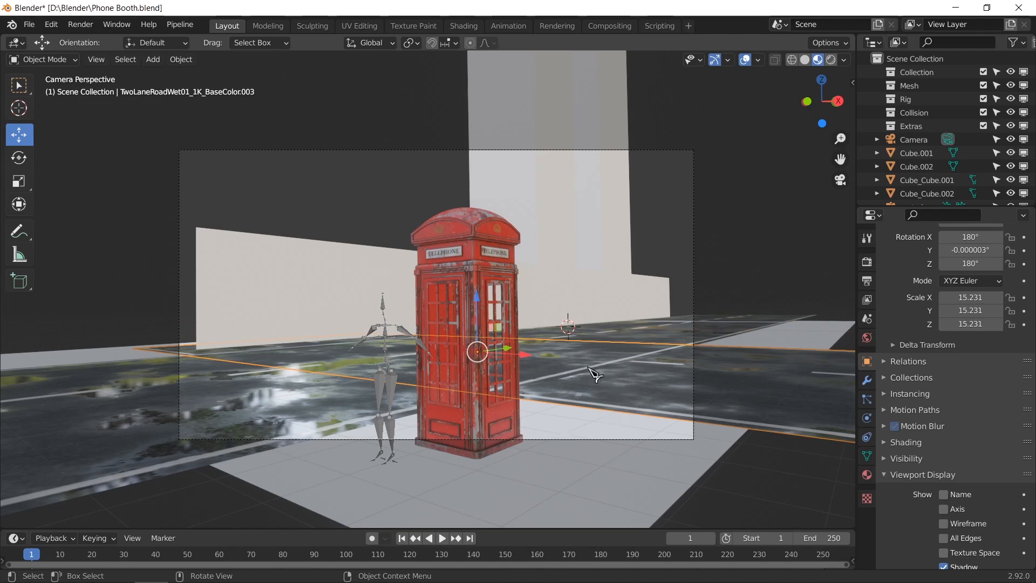
pyautogui.moveTo(510, 357); pyautogui.dragTo(638, 379)
pyautogui.moveTo(586, 338); pyautogui.dragTo(583, 340)
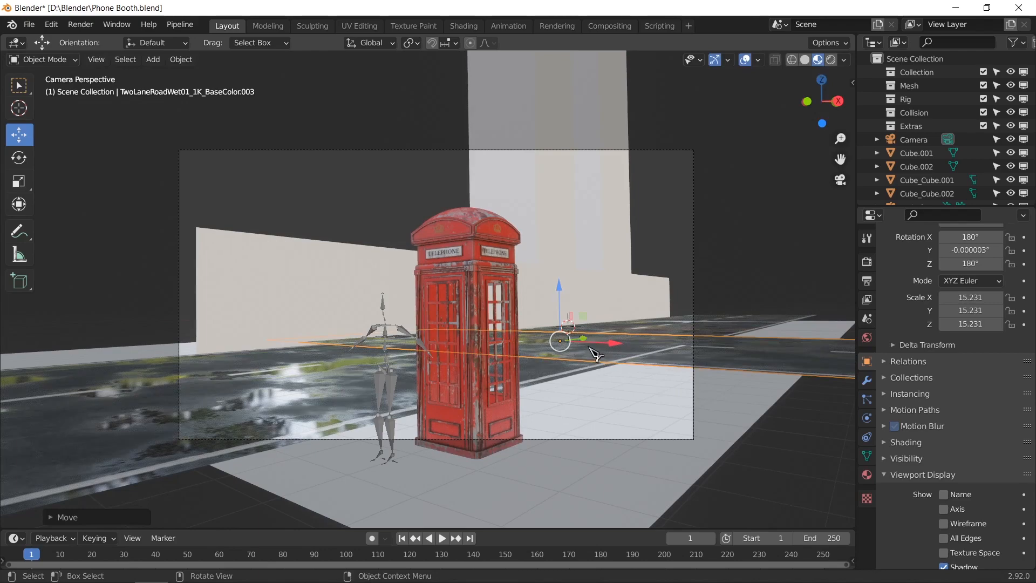
# Step: Move the low wall beside the road along the Y axis until it clears the crossing road
pyautogui.moveTo(632, 397)
pyautogui.mouseDown(button='middle')
pyautogui.moveTo(678, 435)
pyautogui.moveTo(596, 370)
pyautogui.moveTo(584, 378)
pyautogui.moveTo(642, 404)
pyautogui.mouseUp(button='middle')
pyautogui.moveTo(642, 405); pyautogui.dragTo(506, 344, button='middle')
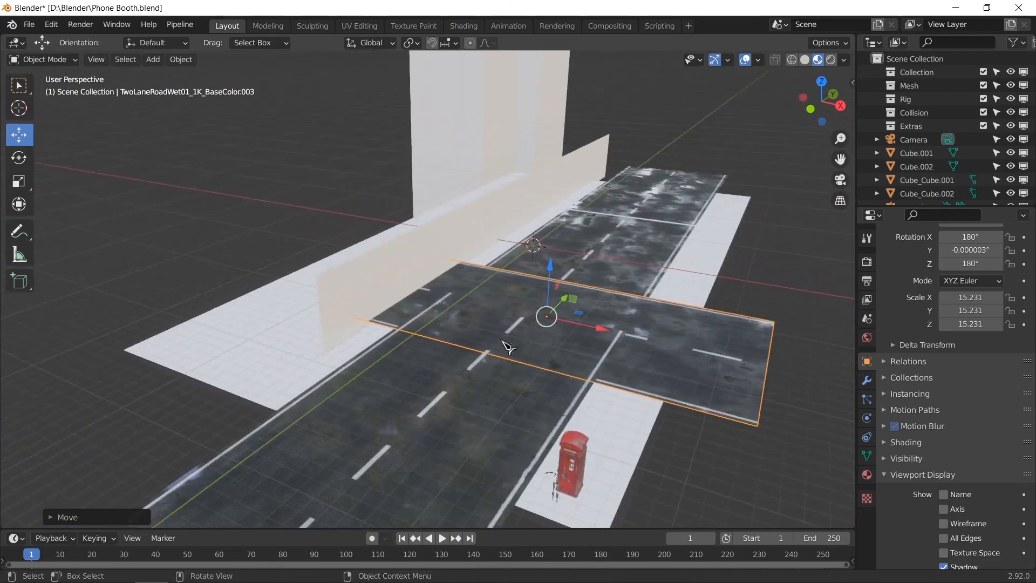
pyautogui.keyDown('shift'); pyautogui.moveTo(391, 292); pyautogui.dragTo(449, 368, button='middle'); pyautogui.keyUp('shift')
pyautogui.click(449, 368)
pyautogui.moveTo(544, 382); pyautogui.dragTo(523, 419, button='middle')
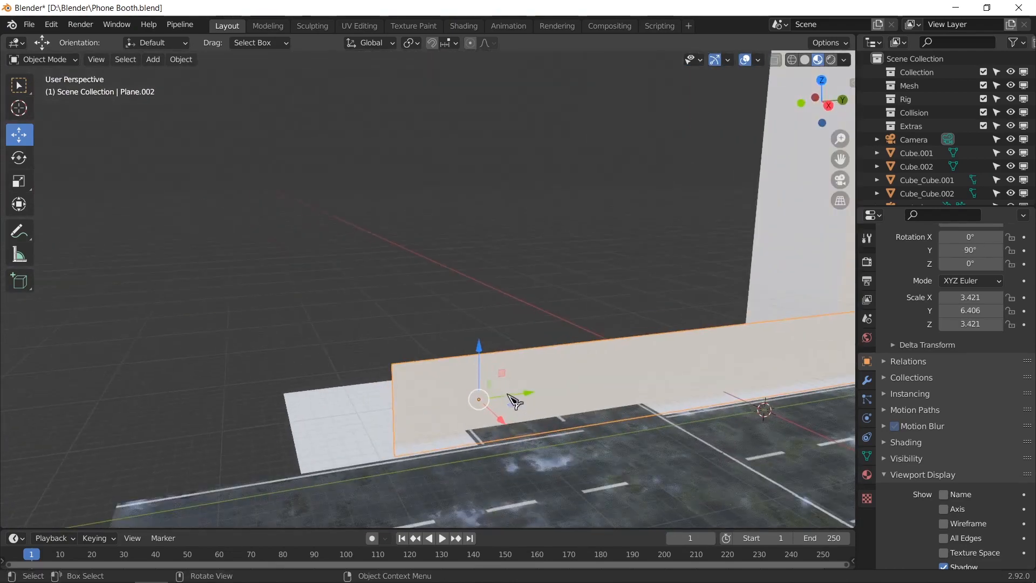
pyautogui.moveTo(510, 397); pyautogui.dragTo(711, 367)
pyautogui.moveTo(773, 354); pyautogui.dragTo(781, 352)
# Step: Extrude the wall's vertical end edge nearest the intersection along the negative X axis to form an L-shaped corner
pyautogui.moveTo(650, 387); pyautogui.dragTo(567, 444, button='middle')
pyautogui.scroll(1, 567, 444)
pyautogui.press('Tab')
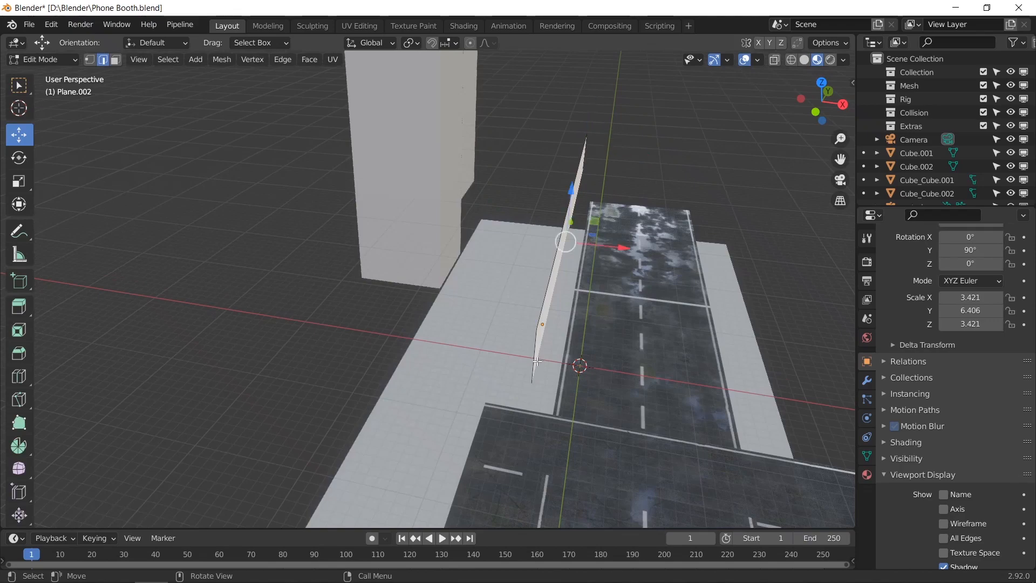
pyautogui.moveTo(540, 368); pyautogui.dragTo(518, 359, button='middle')
pyautogui.rightClick(462, 374)
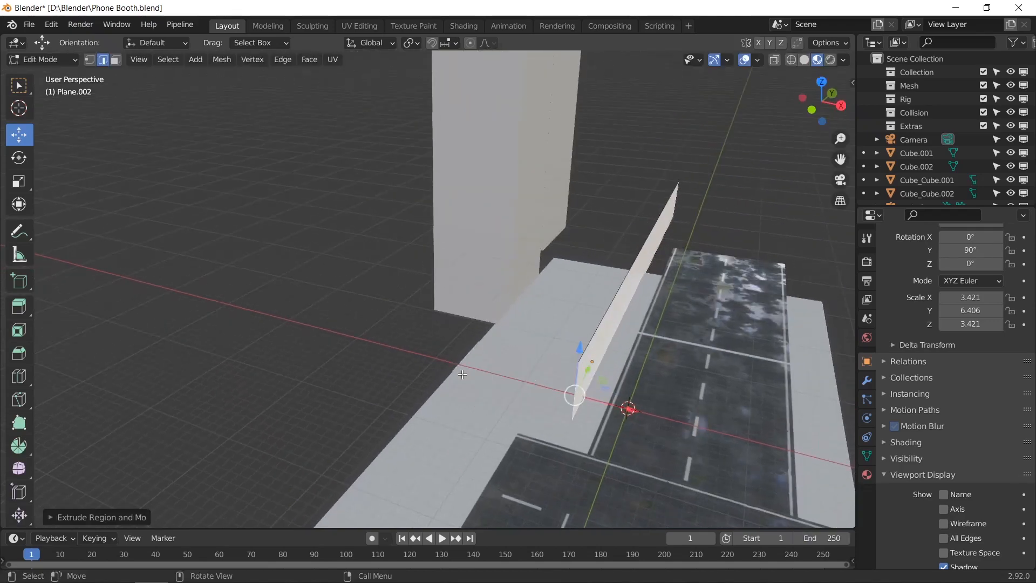
pyautogui.moveTo(620, 406); pyautogui.dragTo(446, 362)
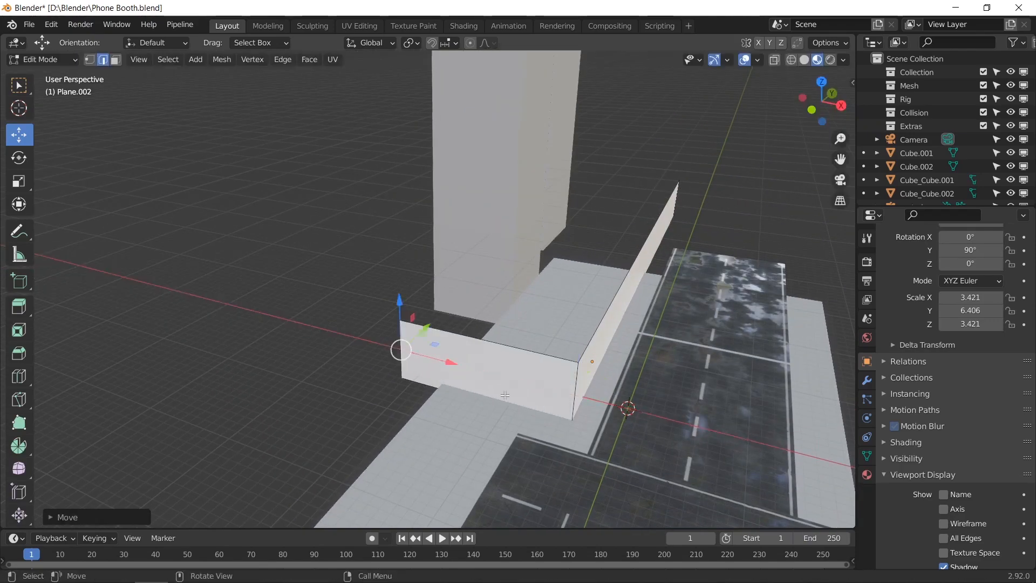
pyautogui.moveTo(545, 424); pyautogui.dragTo(368, 347, button='middle')
pyautogui.press('Tab')
# Step: Shift the L-shaped wall along the Y axis toward the edge of the crossing road
pyautogui.moveTo(501, 360); pyautogui.dragTo(539, 421, button='middle')
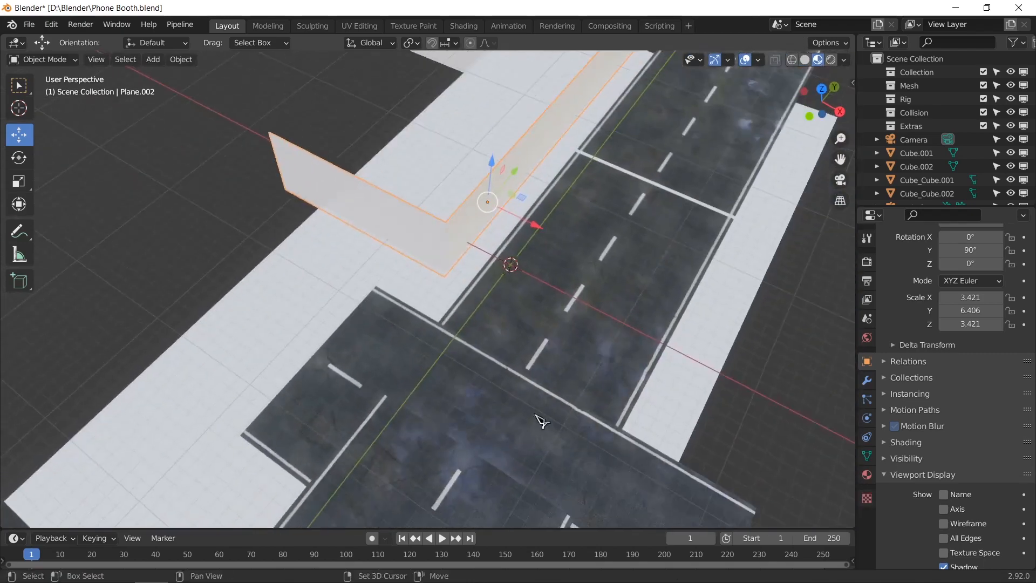
pyautogui.keyDown('shift'); pyautogui.moveTo(509, 388); pyautogui.dragTo(453, 430, button='middle'); pyautogui.keyUp('shift')
pyautogui.scroll(-1, 494, 268)
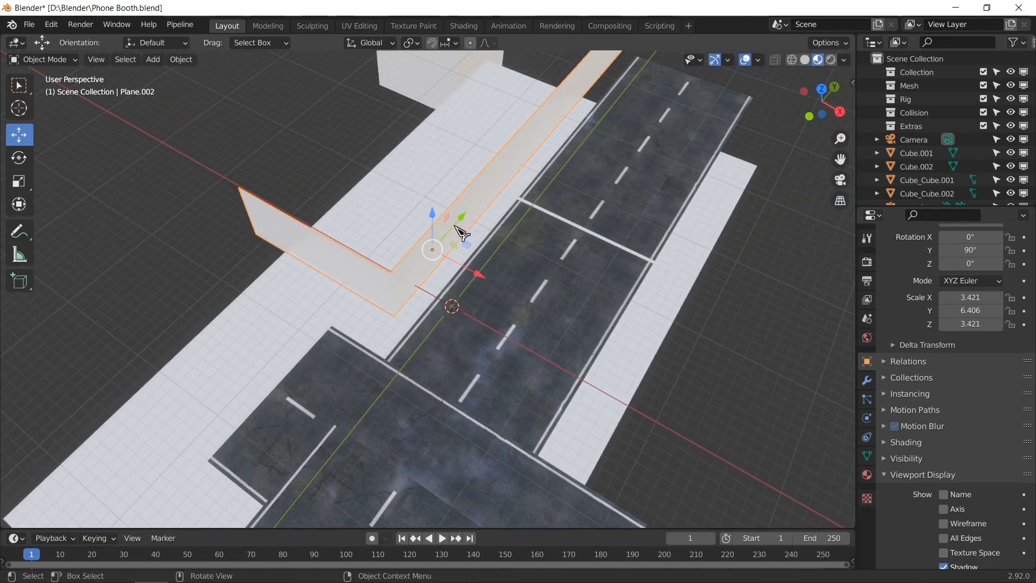
pyautogui.moveTo(460, 233); pyautogui.dragTo(436, 237)
pyautogui.moveTo(474, 340); pyautogui.dragTo(486, 295, button='middle')
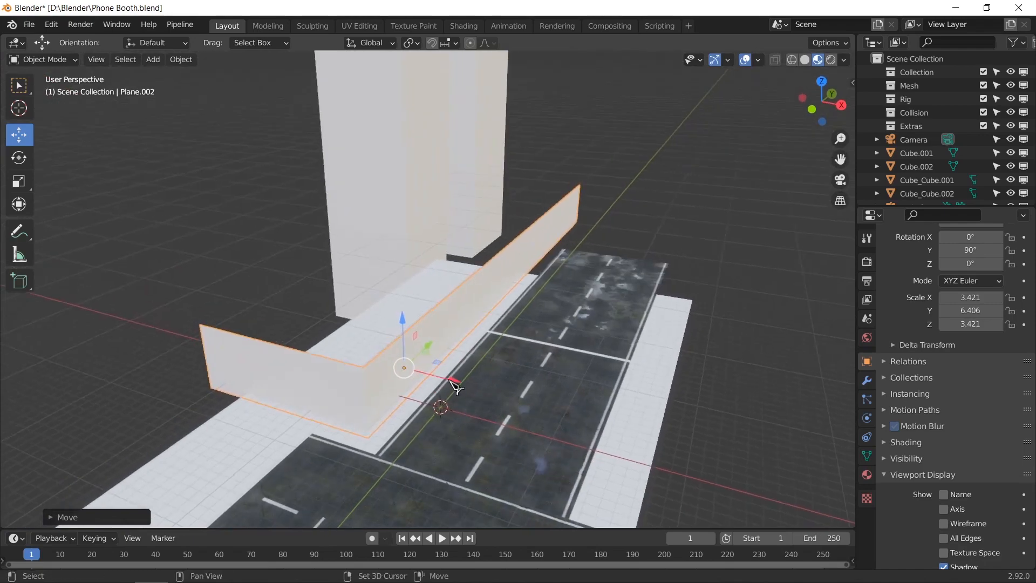
pyautogui.keyDown('shift'); pyautogui.moveTo(451, 379); pyautogui.dragTo(630, 376, button='middle'); pyautogui.keyUp('shift')
pyautogui.keyDown('shift'); pyautogui.moveTo(515, 379); pyautogui.dragTo(470, 266, button='middle'); pyautogui.keyUp('shift')
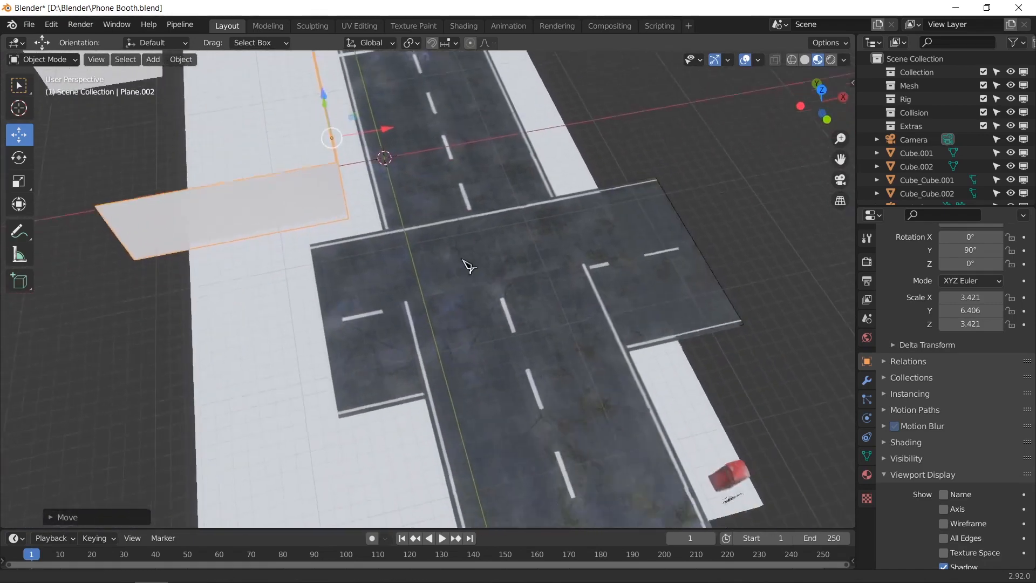
pyautogui.moveTo(483, 336); pyautogui.dragTo(427, 300, button='middle')
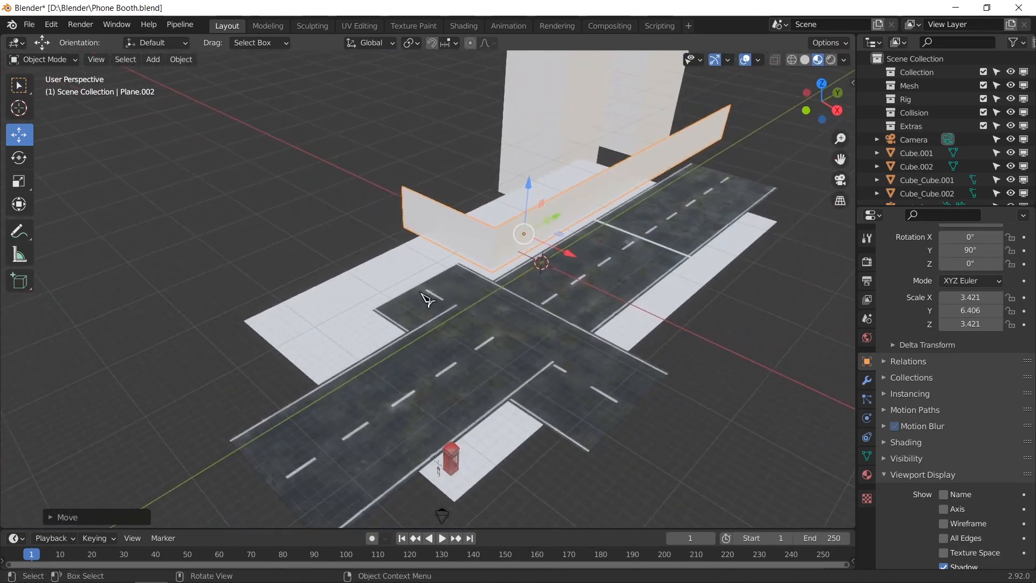
# Step: Duplicate the L-shaped wall along the Y axis to the near side of the intersection and rotate the copy 180° about X
pyautogui.moveTo(547, 220); pyautogui.dragTo(411, 279)
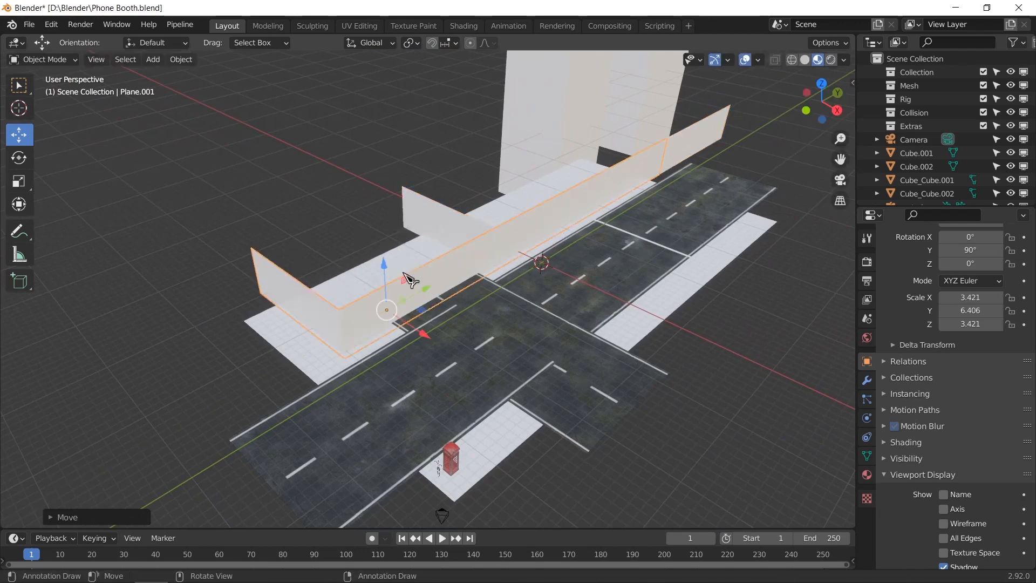
pyautogui.moveTo(366, 305); pyautogui.dragTo(370, 279)
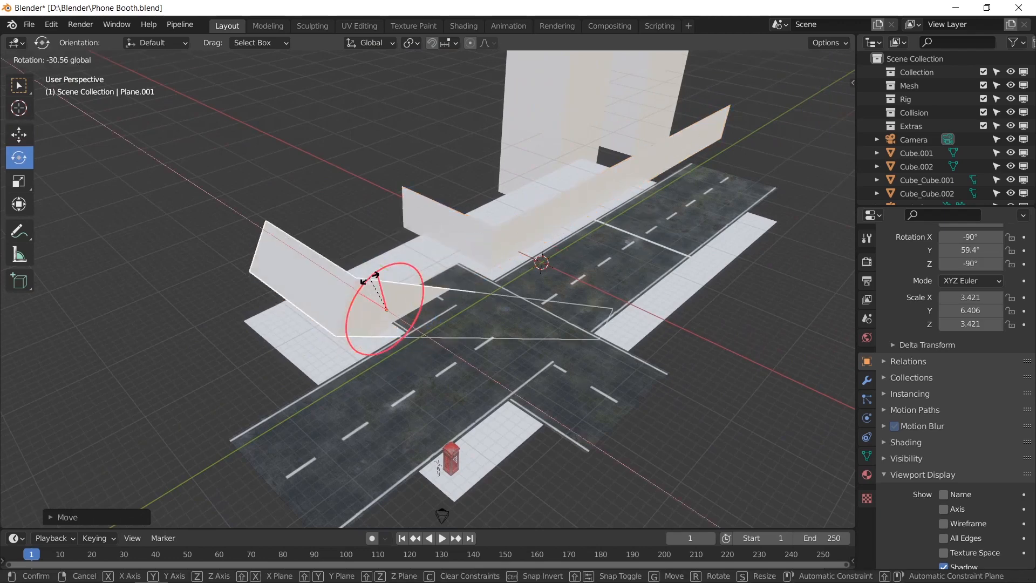
pyautogui.write('180')
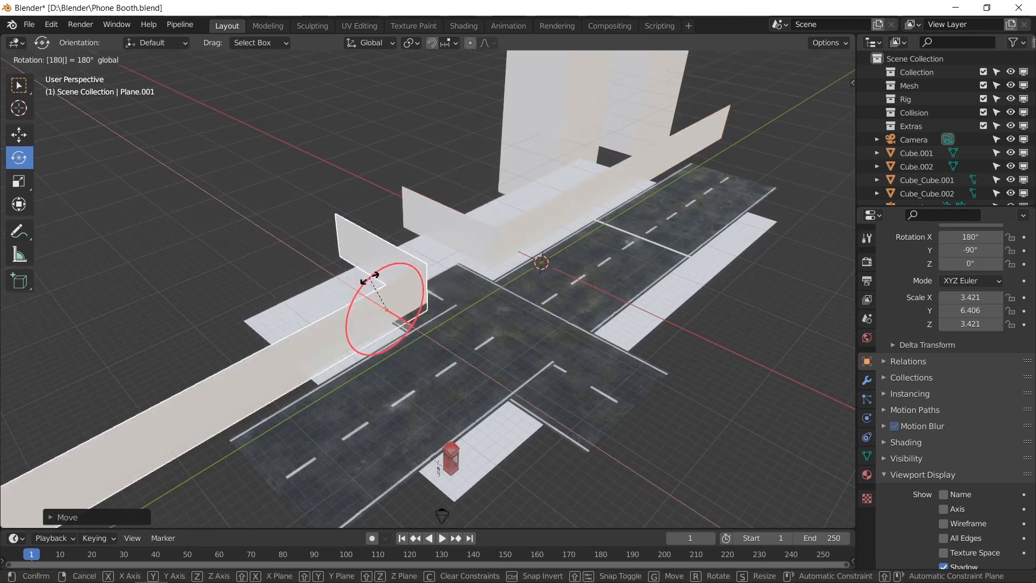
pyautogui.press('Return')
# Step: Move the rotated wall copy along Y to the opposite corner of the side street and check it through the camera
pyautogui.moveTo(412, 319); pyautogui.dragTo(345, 297, button='middle')
pyautogui.hotkey('shift', 'space')
pyautogui.press('g')
pyautogui.moveTo(449, 300); pyautogui.dragTo(385, 301)
pyautogui.moveTo(385, 300); pyautogui.dragTo(367, 350, button='middle')
pyautogui.moveTo(454, 345); pyautogui.dragTo(357, 337, button='middle')
pyautogui.moveTo(432, 430); pyautogui.dragTo(514, 377, button='middle')
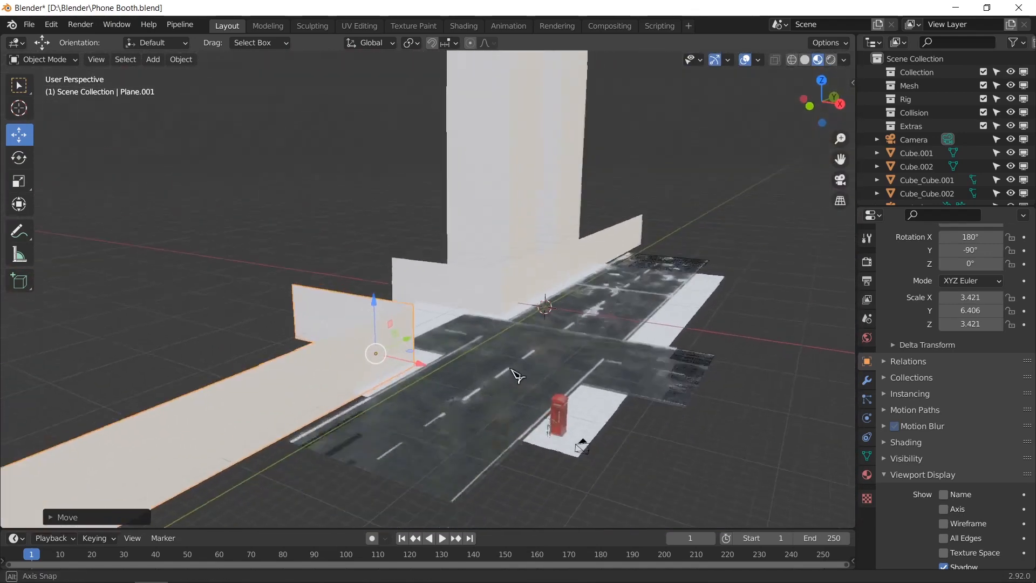
pyautogui.press('KP_0')
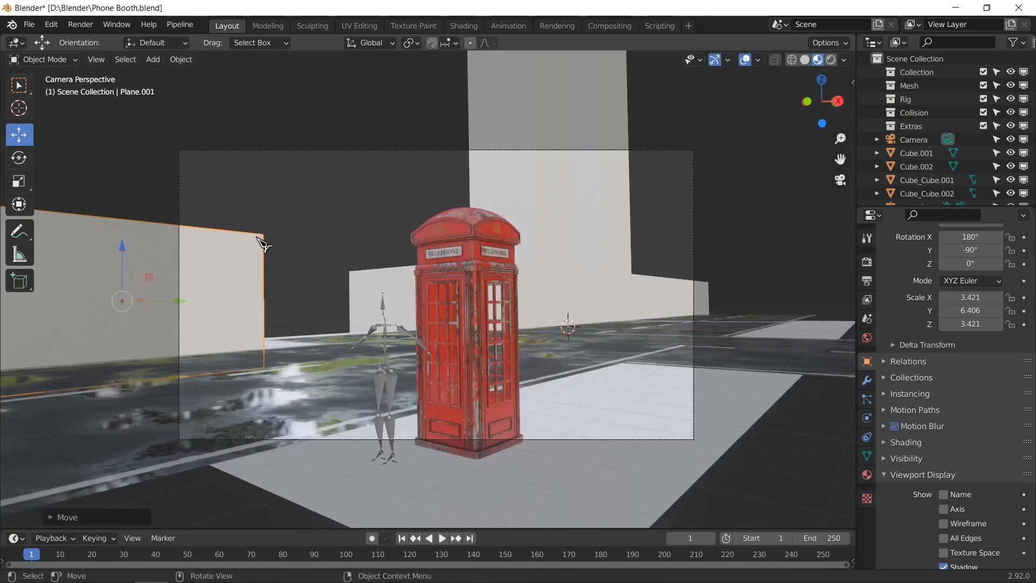
# Step: Move the smaller tower far into the background so it stands behind the phone booth in the camera view
pyautogui.click(574, 212)
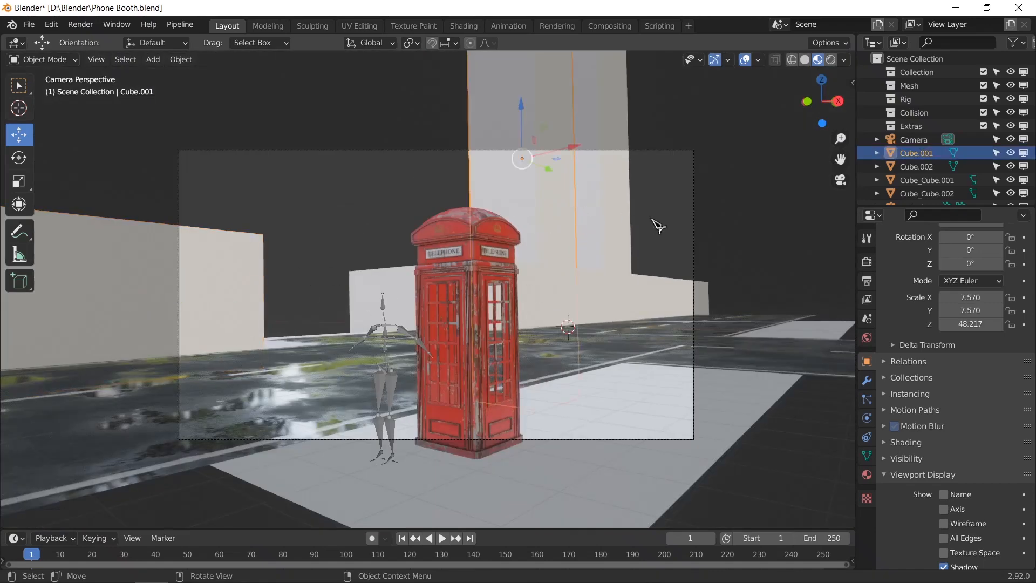
pyautogui.click(805, 61)
pyautogui.click(818, 60)
pyautogui.moveTo(576, 251)
pyautogui.mouseDown(button='middle')
pyautogui.moveTo(585, 244)
pyautogui.moveTo(575, 270)
pyautogui.mouseUp(button='middle')
pyautogui.scroll(-10, 574, 269)
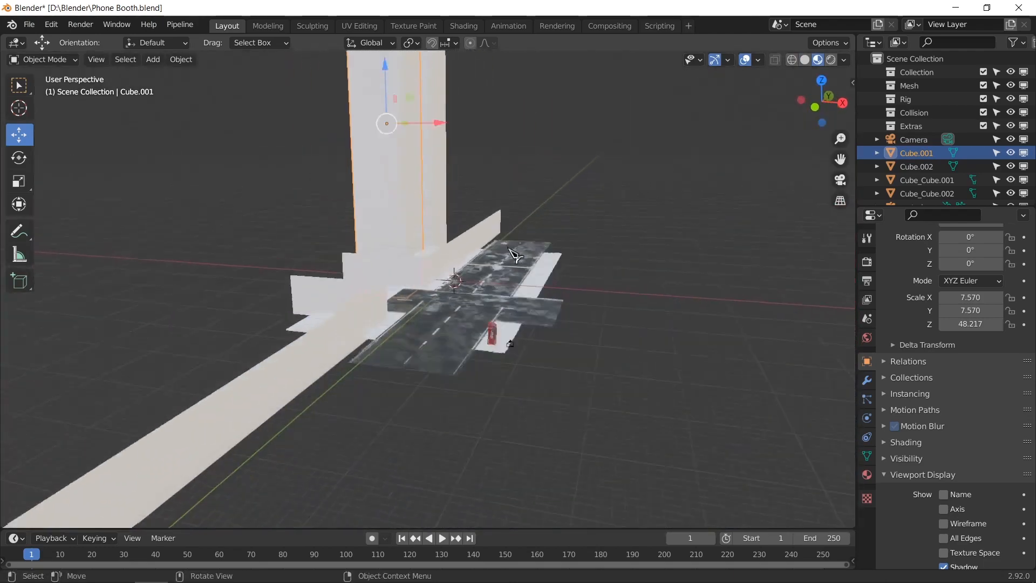
pyautogui.moveTo(438, 299); pyautogui.dragTo(402, 420, button='middle')
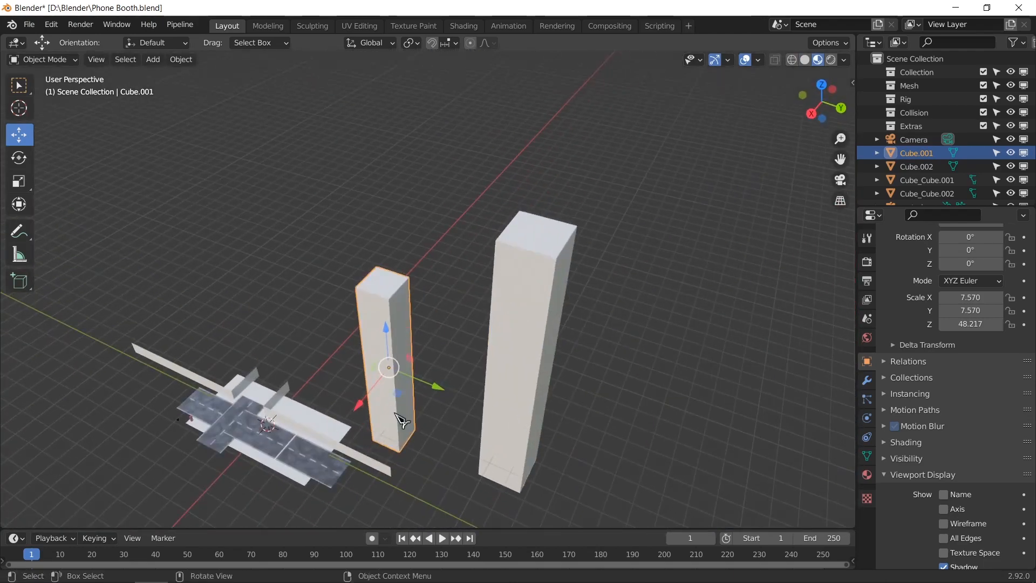
pyautogui.moveTo(403, 396); pyautogui.dragTo(794, 273)
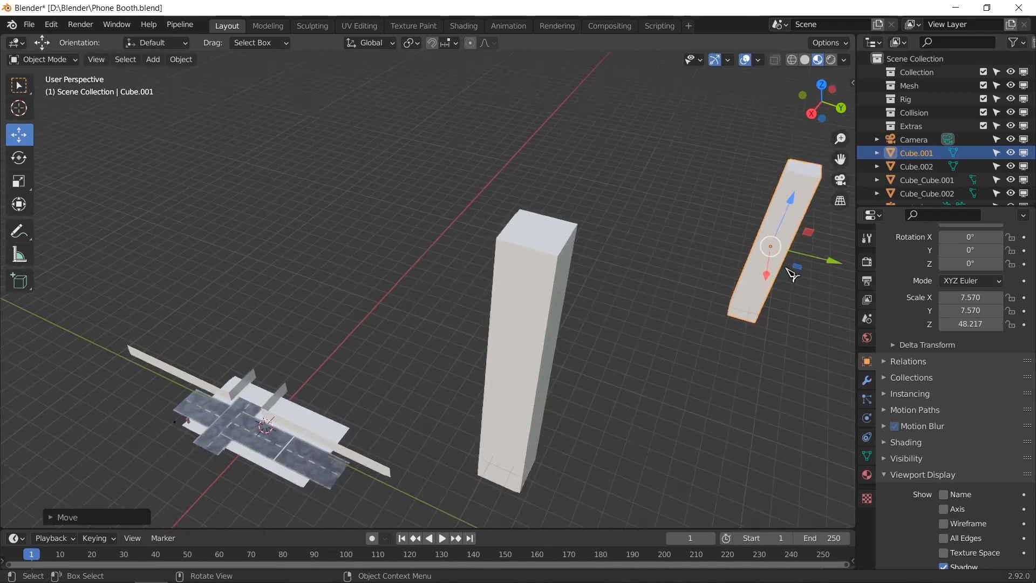
pyautogui.press('KP_0')
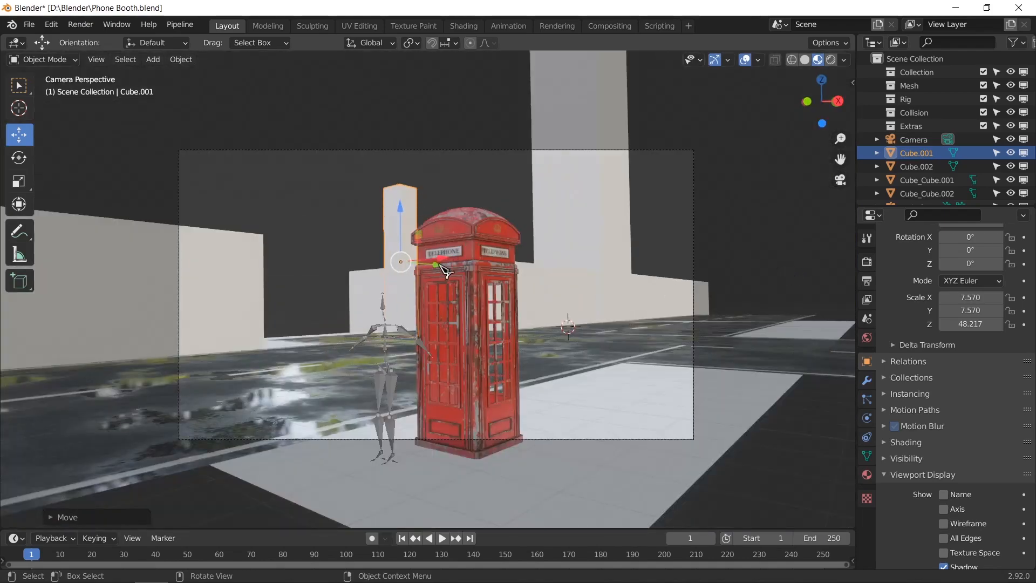
pyautogui.moveTo(448, 270); pyautogui.dragTo(467, 235)
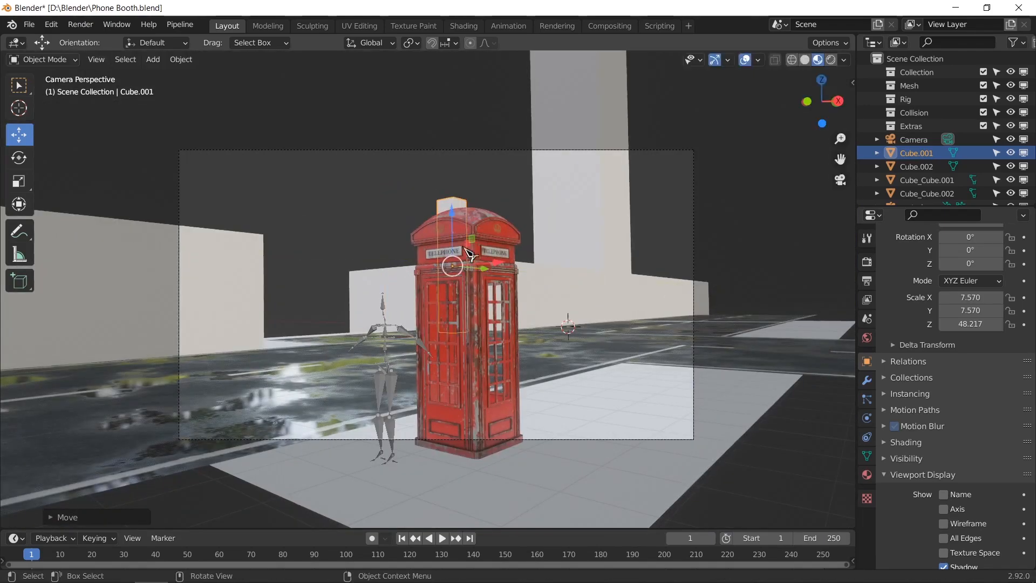
# Step: Reselect the small background tower and shift it further toward the side-street side of the scene
pyautogui.click(621, 211)
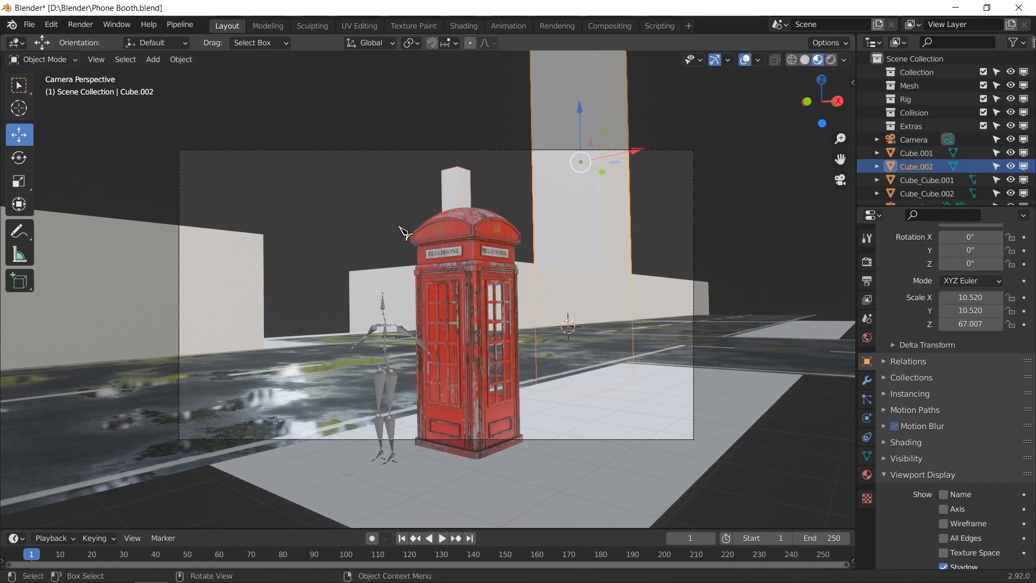
pyautogui.click(456, 187)
pyautogui.moveTo(476, 220); pyautogui.dragTo(476, 261, button='middle')
pyautogui.scroll(-8, 465, 174)
pyautogui.scroll(-1, 454, 160)
pyautogui.keyDown('shift'); pyautogui.moveTo(485, 169); pyautogui.dragTo(462, 231, button='middle'); pyautogui.keyUp('shift')
pyautogui.scroll(4, 462, 231)
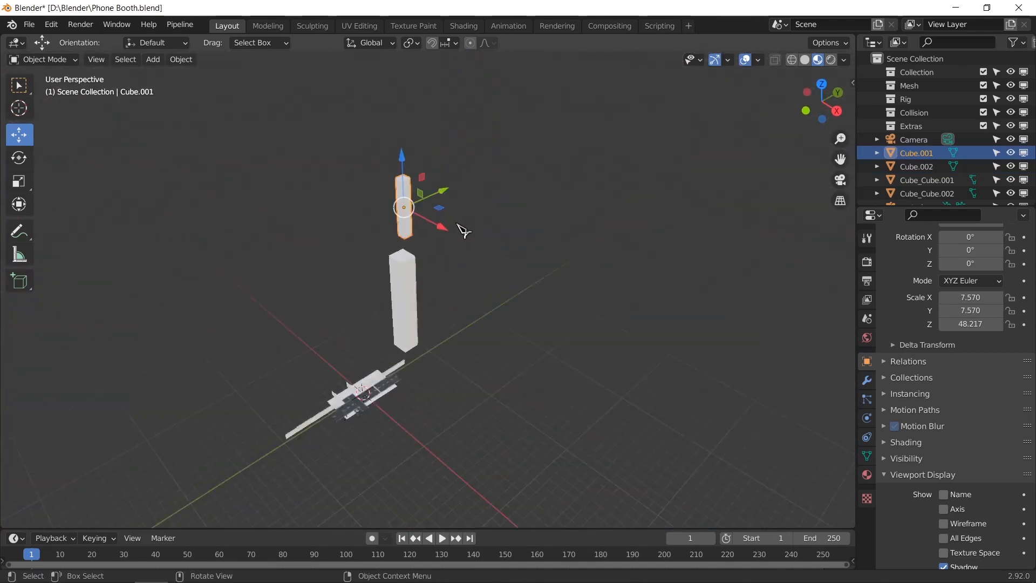
pyautogui.moveTo(433, 180); pyautogui.dragTo(364, 210)
# Step: Duplicate the small background tower and scale the copy up to 11.887 in X and Y and 75.713 in Z
pyautogui.hotkey('shift', 'd')
pyautogui.rightClick(423, 185)
pyautogui.press('s')
pyautogui.moveTo(357, 267); pyautogui.dragTo(375, 289)
# Step: Place the enlarged tower in the gap between the two walls in the camera view and lower it along Z
pyautogui.press('g')
pyautogui.moveTo(362, 214); pyautogui.dragTo(351, 218)
pyautogui.press('KP_0')
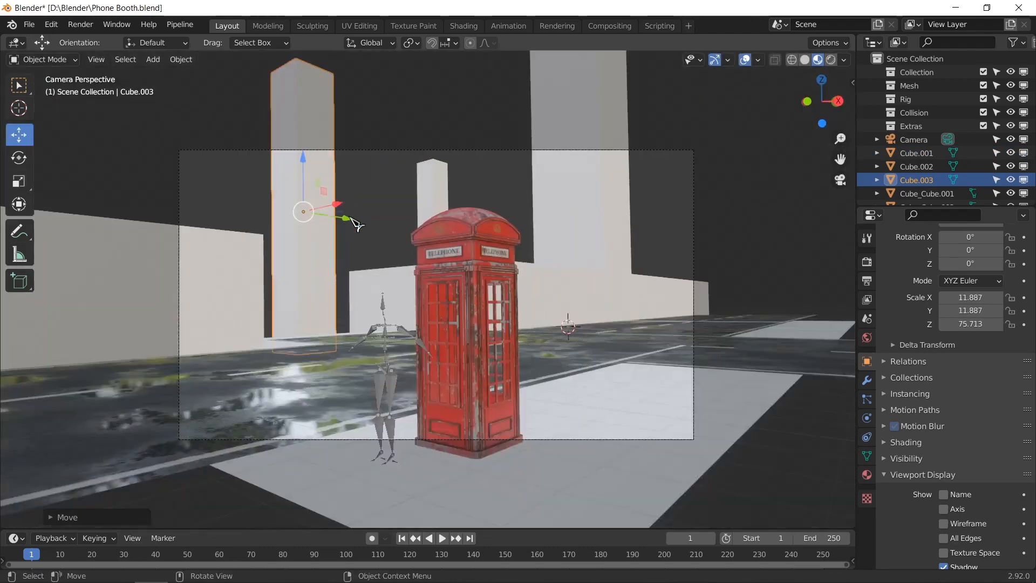
pyautogui.press('g')
pyautogui.press('z')
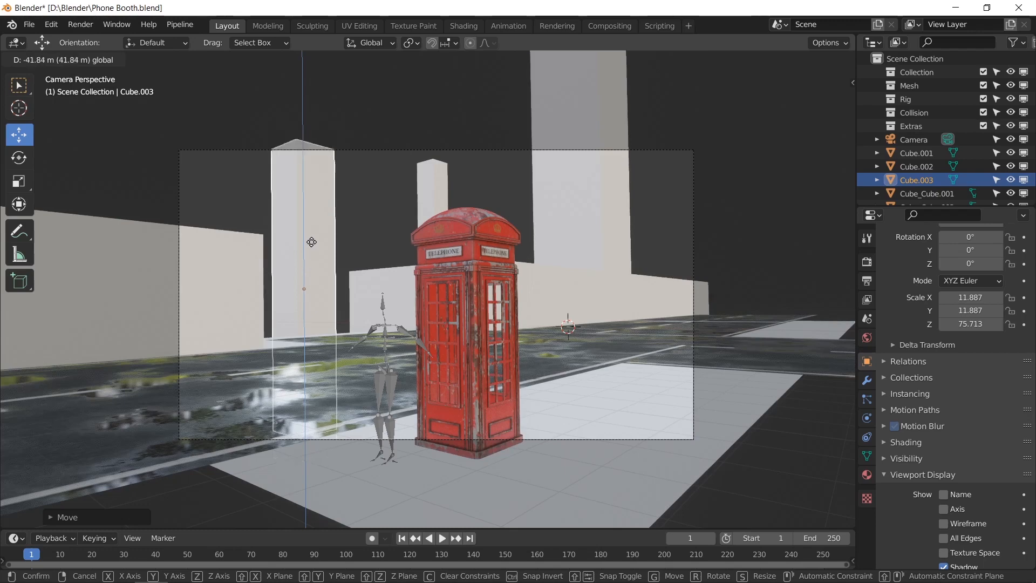
pyautogui.click(323, 263)
# Step: Lengthen the far L-shaped wall's side-street section by moving its end edge along the negative X axis
pyautogui.click(371, 304)
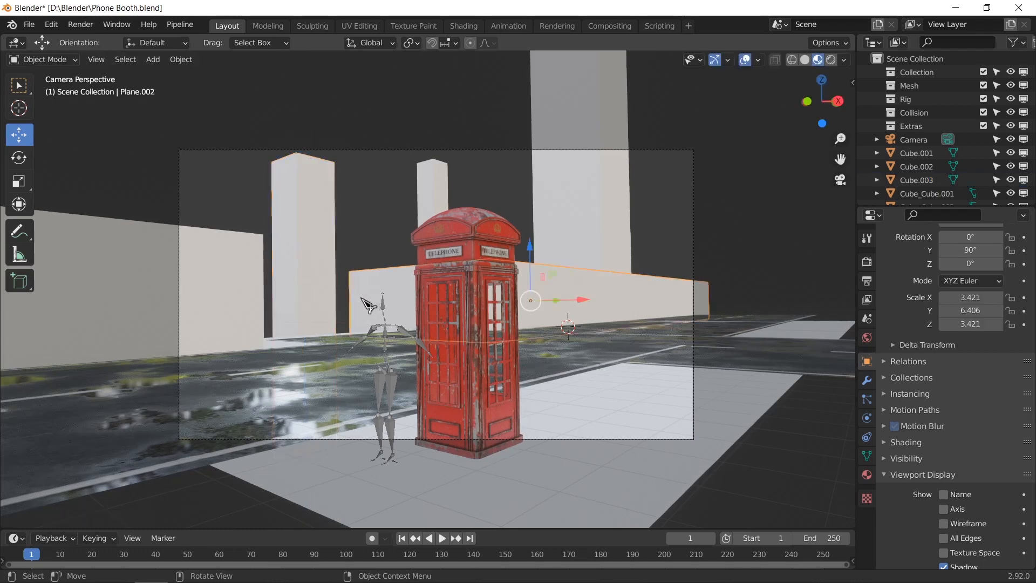
pyautogui.press('Tab')
pyautogui.moveTo(375, 308); pyautogui.dragTo(311, 293)
pyautogui.hotkey('ctrl', 'z')
pyautogui.moveTo(342, 312); pyautogui.dragTo(356, 331, button='middle')
pyautogui.press('KP_Decimal')
pyautogui.scroll(-5, 389, 345)
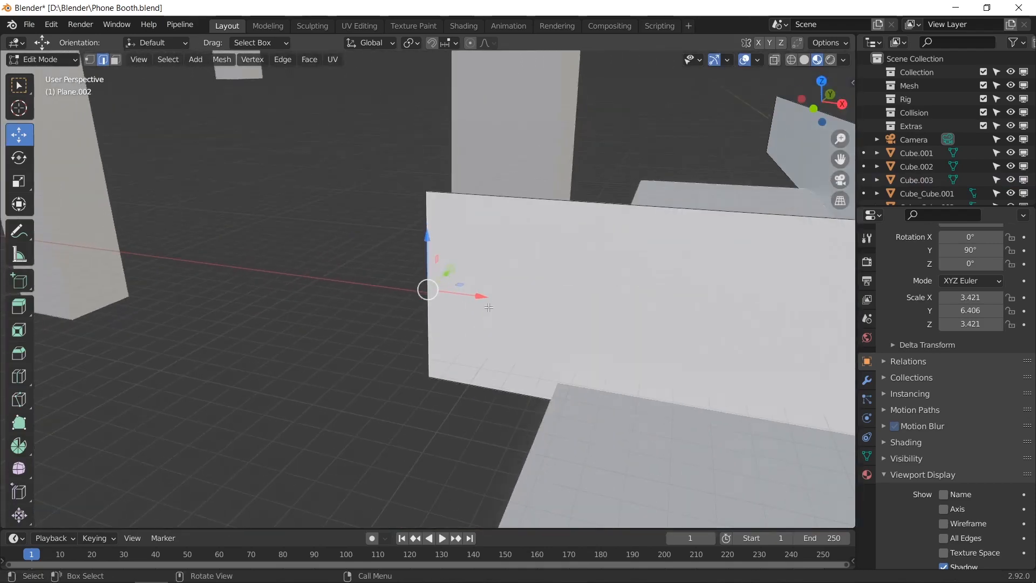
pyautogui.moveTo(473, 297); pyautogui.dragTo(146, 242)
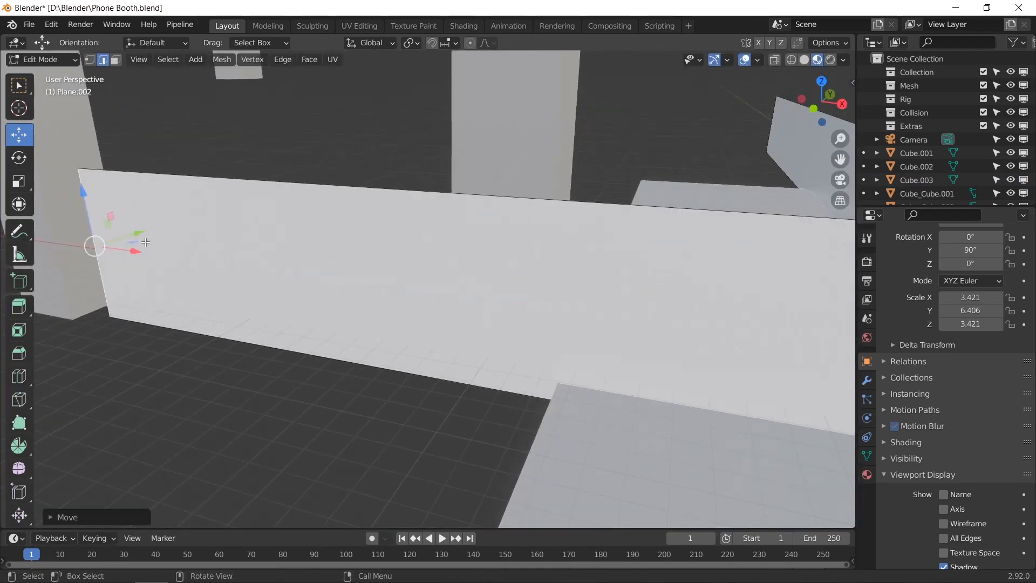
# Step: Leave mesh editing on the wall, duplicate the side-street road piece and place the copy end to end on its negative X side
pyautogui.press('Tab')
pyautogui.press('KP_0')
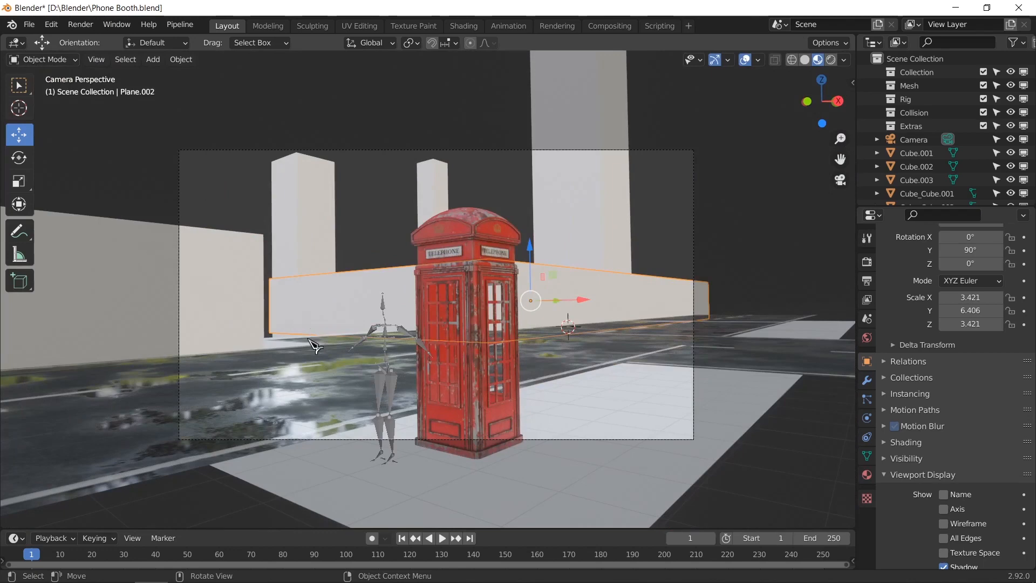
pyautogui.moveTo(320, 332); pyautogui.dragTo(360, 417, button='middle')
pyautogui.click(396, 462)
pyautogui.scroll(-4, 496, 464)
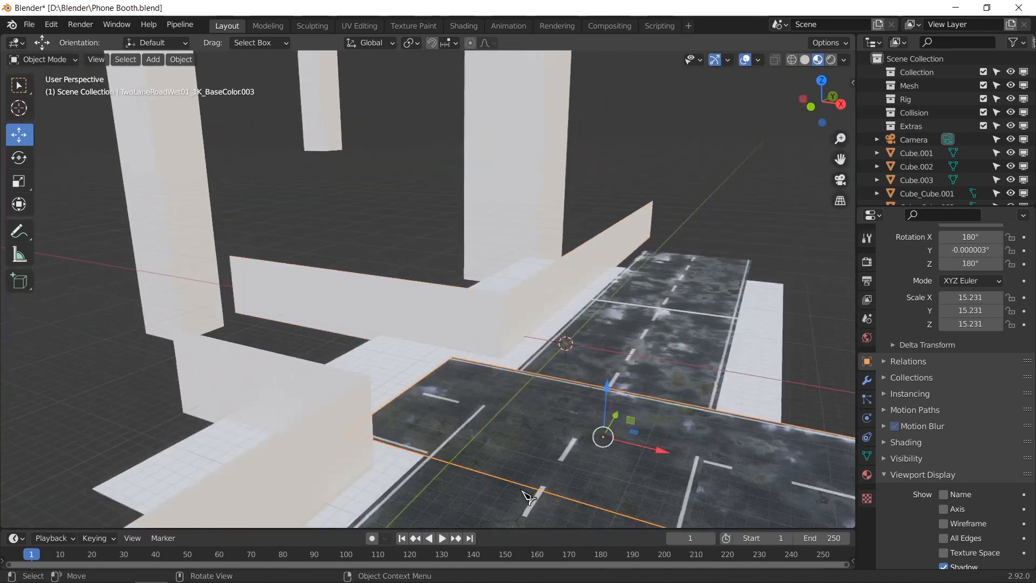
pyautogui.moveTo(497, 454); pyautogui.dragTo(507, 424, button='middle')
pyautogui.hotkey('shift', 'd')
pyautogui.rightClick(519, 417)
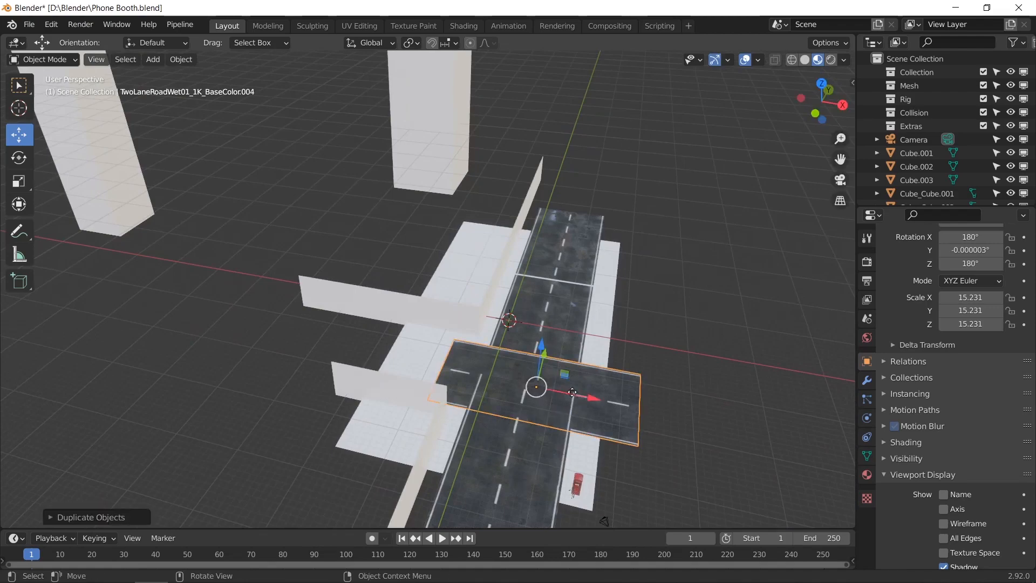
pyautogui.press('g')
pyautogui.click(280, 370)
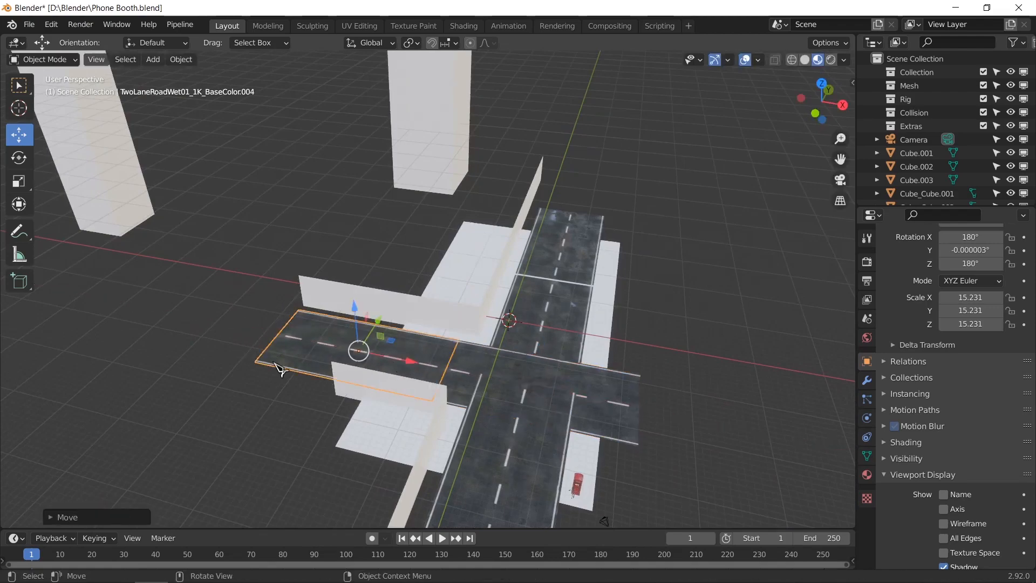
# Step: Return to the camera view, clear the selection and save the Phone Booth.blend file
pyautogui.press('KP_0')
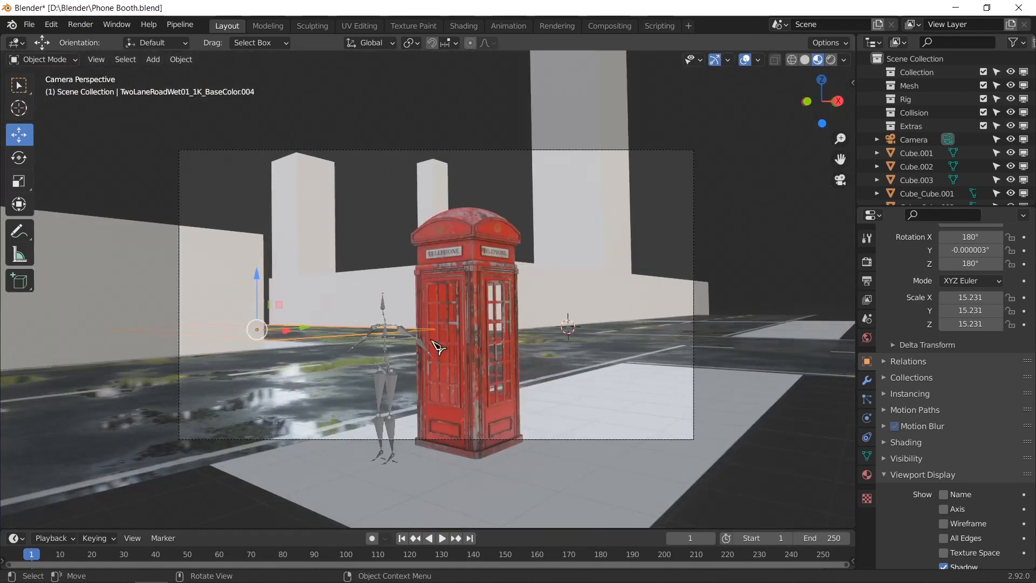
pyautogui.click(246, 211)
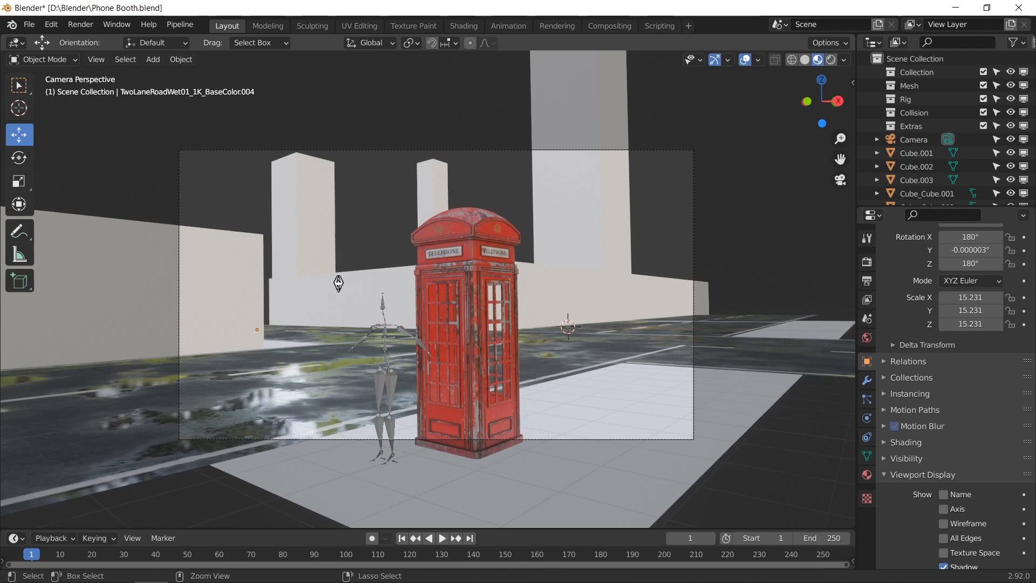
pyautogui.hotkey('ctrl', 's')
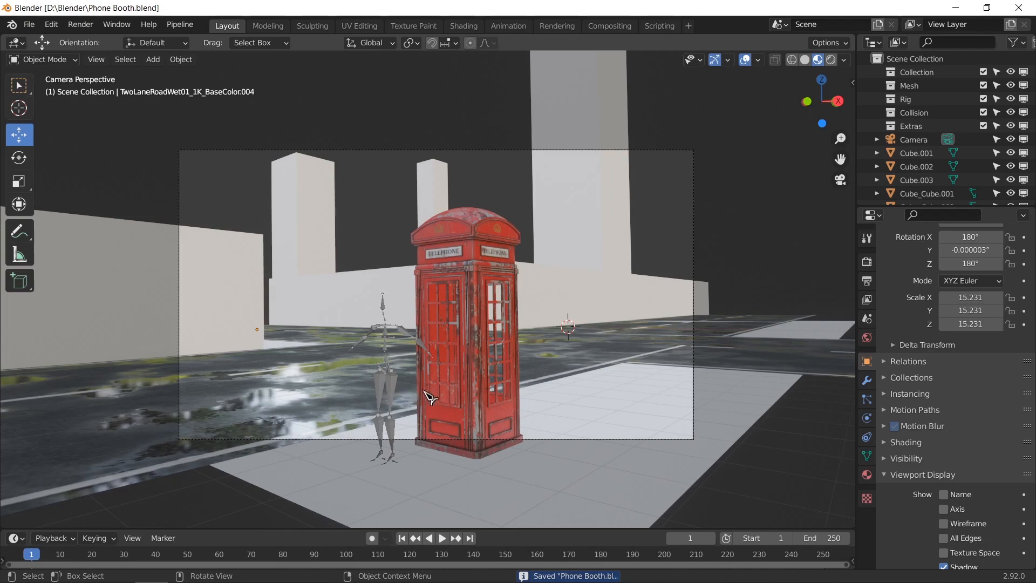
# Step: Examine the road's surface texture and lane markings up close and judge their size relative to the phone booth
pyautogui.moveTo(430, 397); pyautogui.dragTo(475, 378, button='middle')
pyautogui.scroll(1, 462, 412)
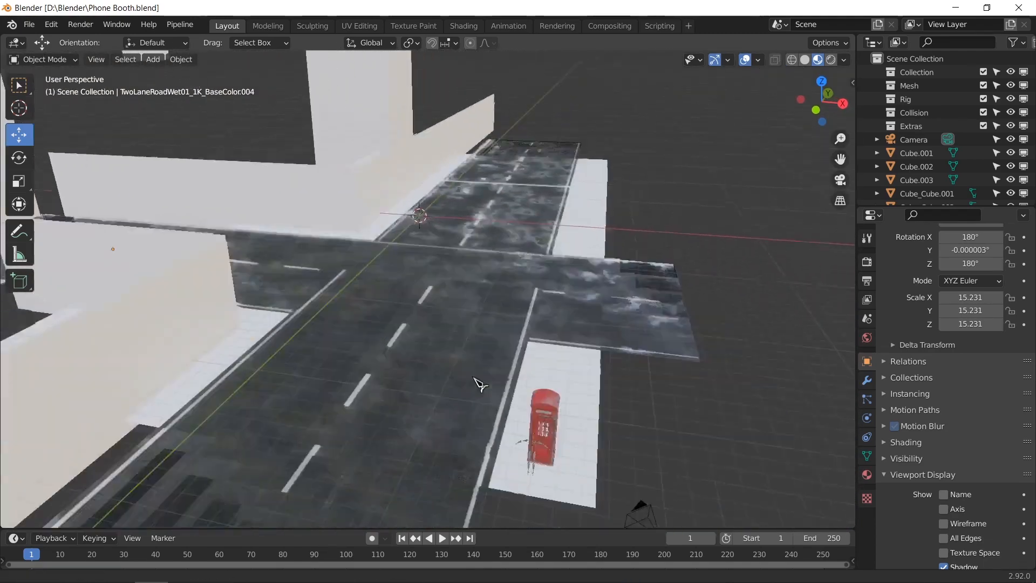
pyautogui.scroll(2, 480, 381)
pyautogui.scroll(1, 471, 378)
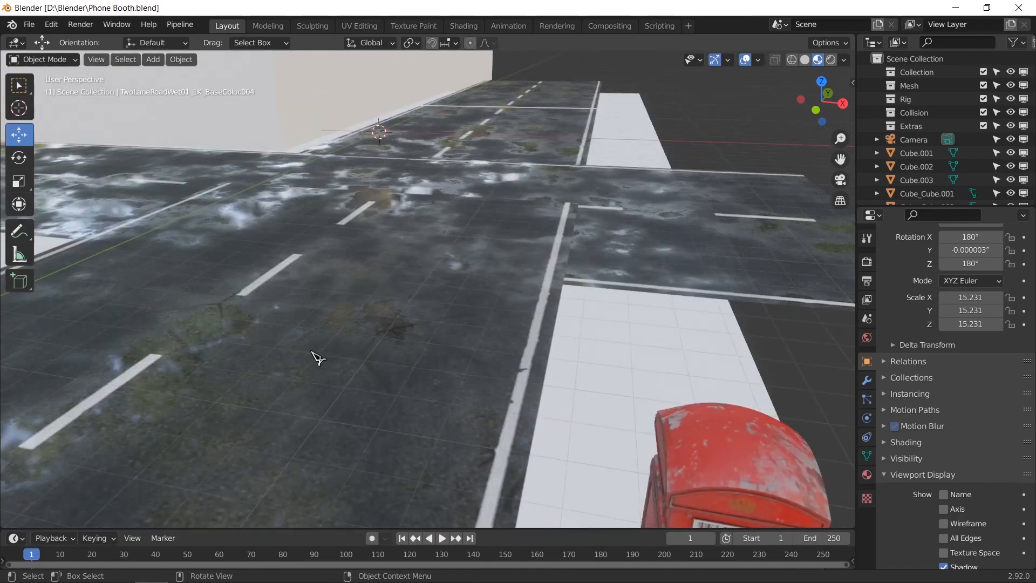
pyautogui.scroll(-4, 317, 358)
pyautogui.moveTo(320, 359); pyautogui.dragTo(400, 342, button='middle')
pyautogui.scroll(2, 363, 442)
pyautogui.scroll(6, 432, 326)
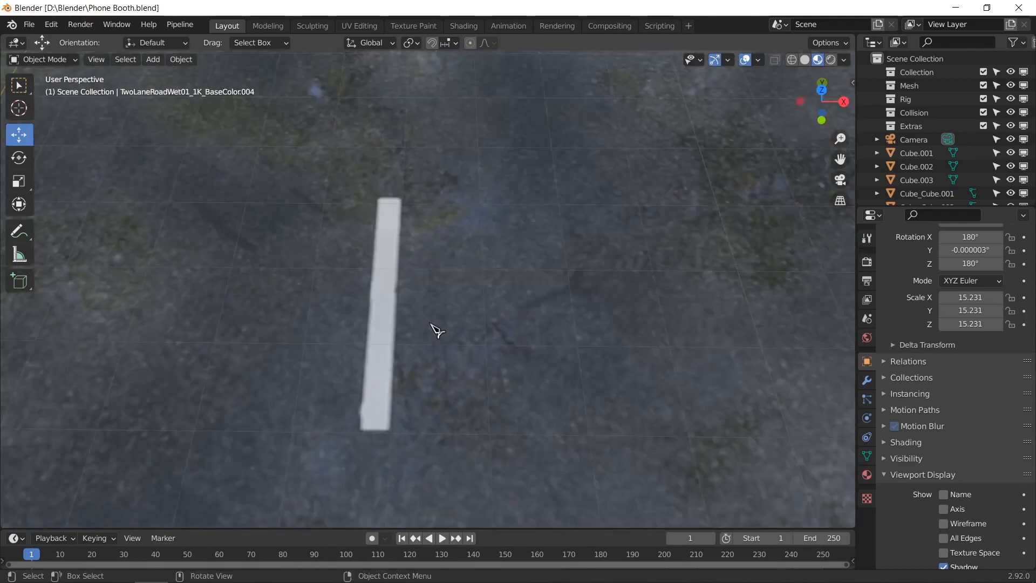
pyautogui.scroll(-6, 432, 326)
pyautogui.moveTo(516, 367); pyautogui.dragTo(526, 491, button='middle')
pyautogui.scroll(-3, 662, 415)
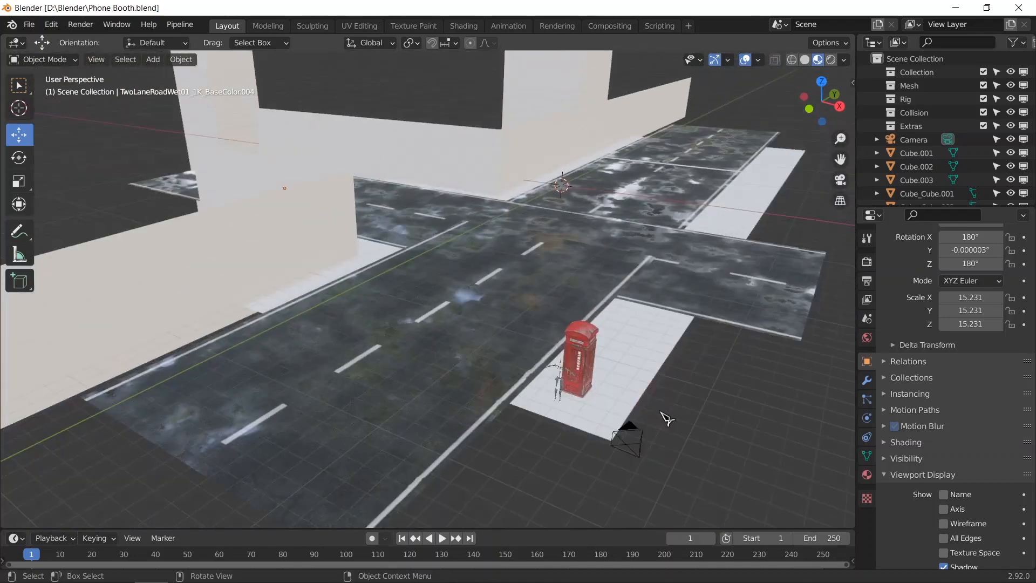
# Step: Try moving the phone booth onto the main road to compare its size with the lane markings
pyautogui.click(585, 372)
pyautogui.scroll(5, 599, 399)
pyautogui.scroll(-3, 693, 417)
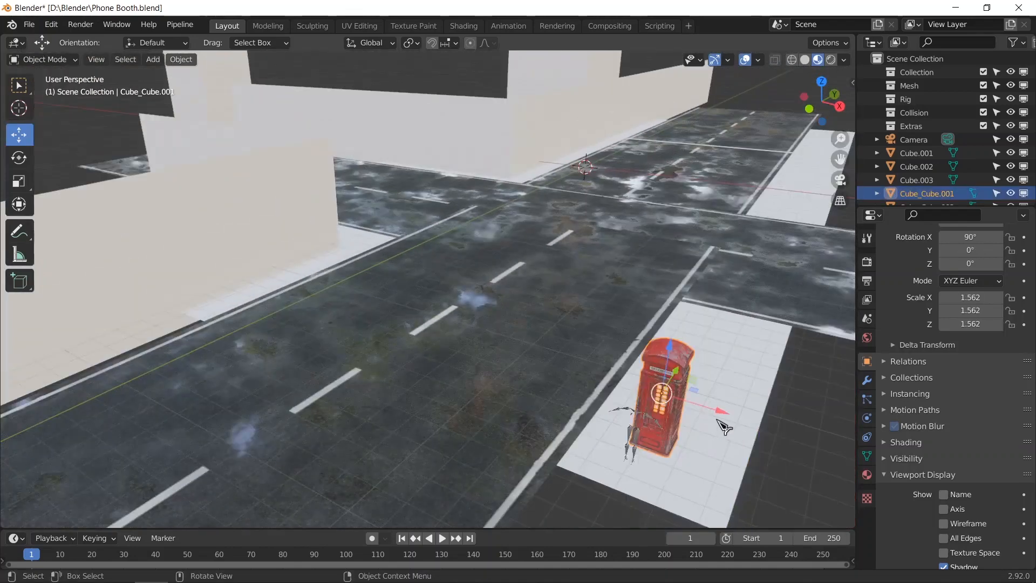
pyautogui.press('g')
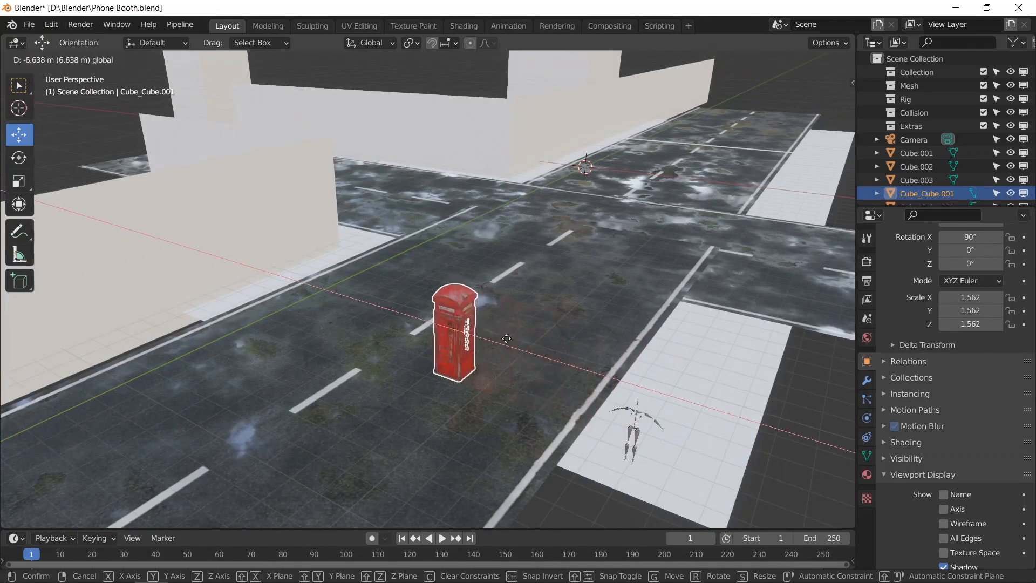
pyautogui.click(601, 357)
# Step: Select all five road pieces of the main road and the side street together
pyautogui.moveTo(602, 358); pyautogui.dragTo(684, 428, button='middle')
pyautogui.click(684, 428)
pyautogui.scroll(-6, 608, 397)
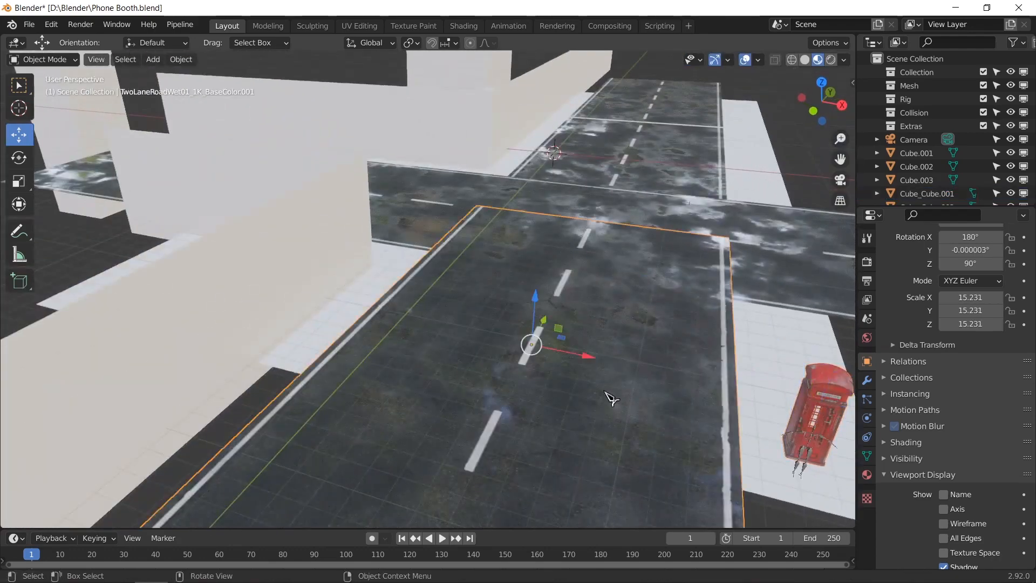
pyautogui.moveTo(613, 398); pyautogui.dragTo(545, 438, button='middle')
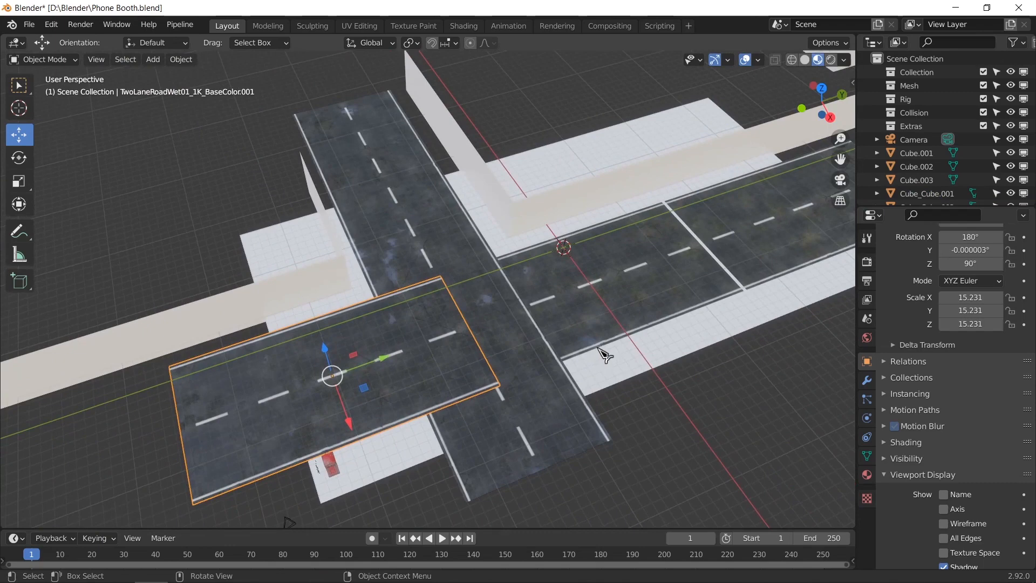
pyautogui.keyDown('shift'); pyautogui.click(405, 220); pyautogui.keyUp('shift')
pyautogui.keyDown('shift'); pyautogui.click(364, 169); pyautogui.keyUp('shift')
pyautogui.click(652, 289)
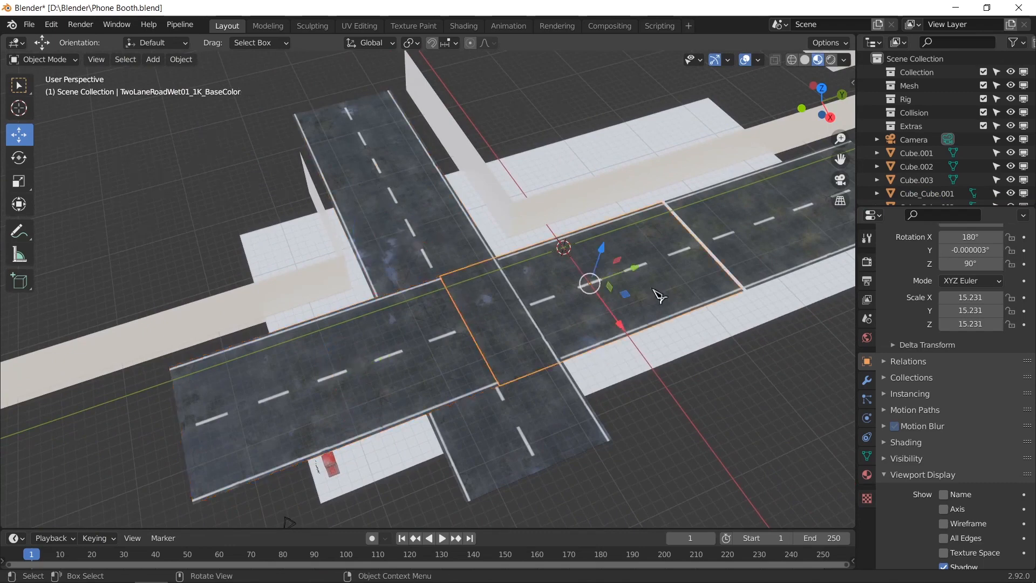
pyautogui.keyDown('shift'); pyautogui.click(725, 257); pyautogui.keyUp('shift')
pyautogui.keyDown('shift'); pyautogui.click(425, 361); pyautogui.keyUp('shift')
pyautogui.keyDown('shift'); pyautogui.click(507, 409); pyautogui.keyUp('shift')
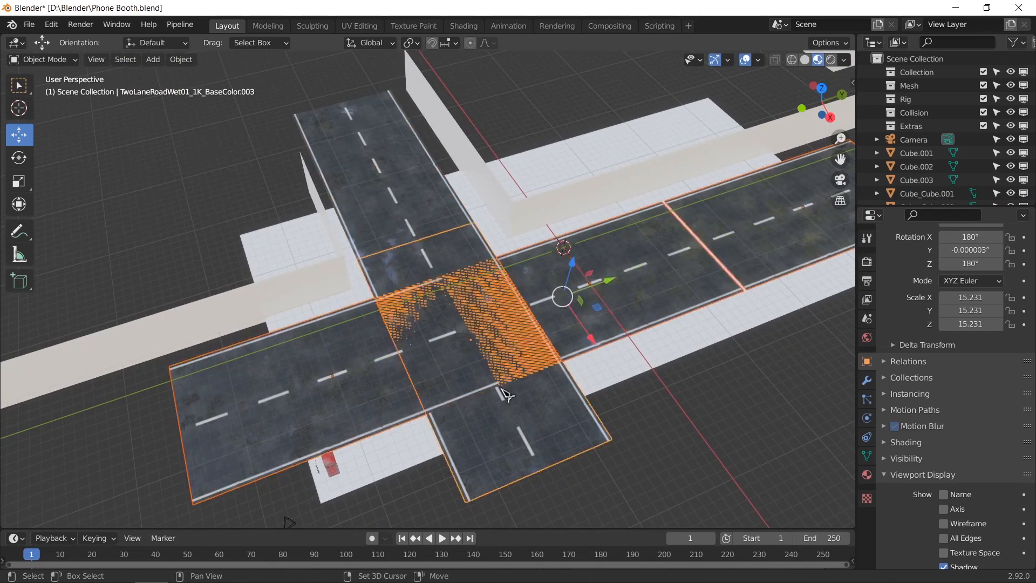
pyautogui.keyDown('shift'); pyautogui.click(394, 197); pyautogui.keyUp('shift')
pyautogui.scroll(-2, 494, 189)
pyautogui.scroll(3, 494, 188)
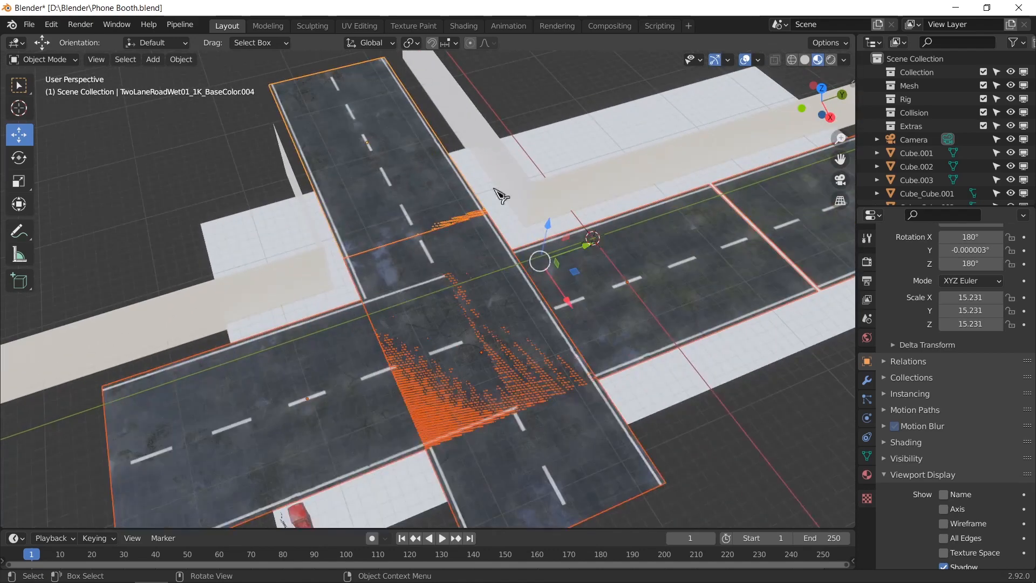
# Step: Set the pivot point to individual origins and scale the selected road pieces down to 8.919
pyautogui.click(411, 42)
pyautogui.click(456, 86)
pyautogui.hotkey('shift', 'space')
pyautogui.press('s')
pyautogui.scroll(-4, 486, 270)
pyautogui.press('s')
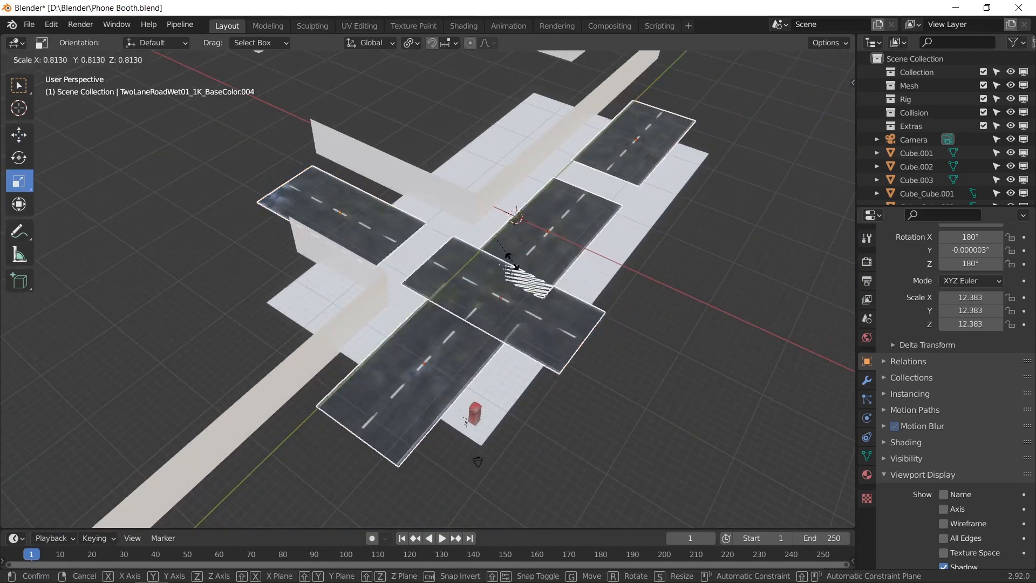
pyautogui.click(502, 251)
pyautogui.scroll(5, 512, 400)
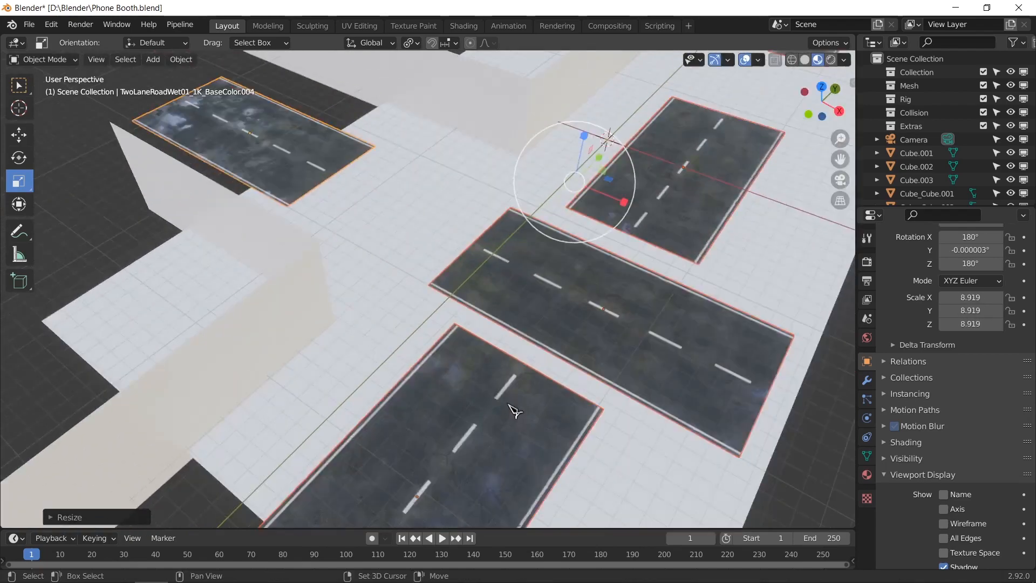
# Step: Compare the resized roads with the phone booth and look at the rainy night street reference in PureRef
pyautogui.moveTo(522, 360); pyautogui.dragTo(612, 313, button='middle')
pyautogui.moveTo(677, 306); pyautogui.dragTo(597, 341, button='middle')
pyautogui.scroll(3, 662, 301)
pyautogui.scroll(-3, 598, 341)
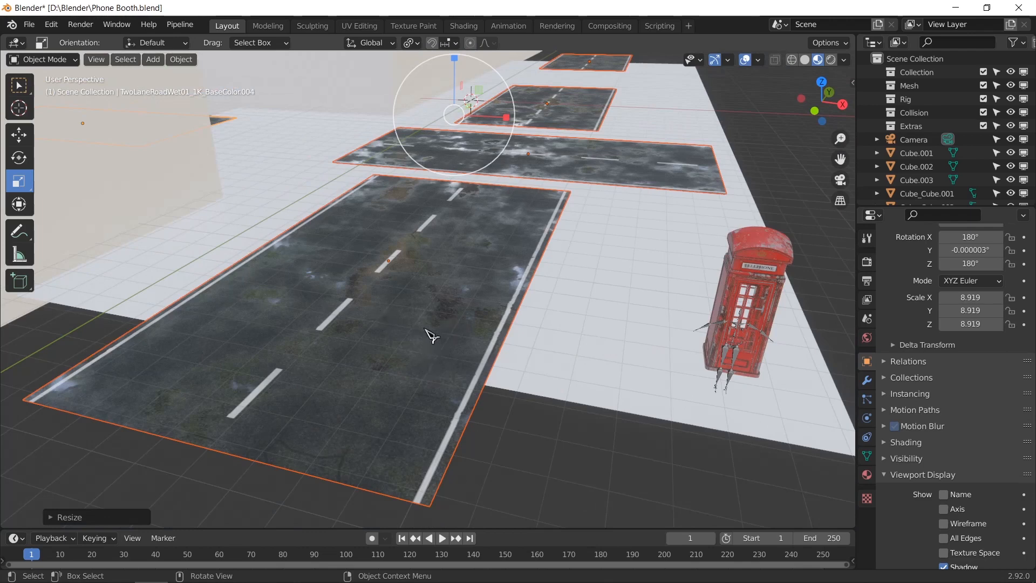
pyautogui.hotkey('alt', 'Tab')
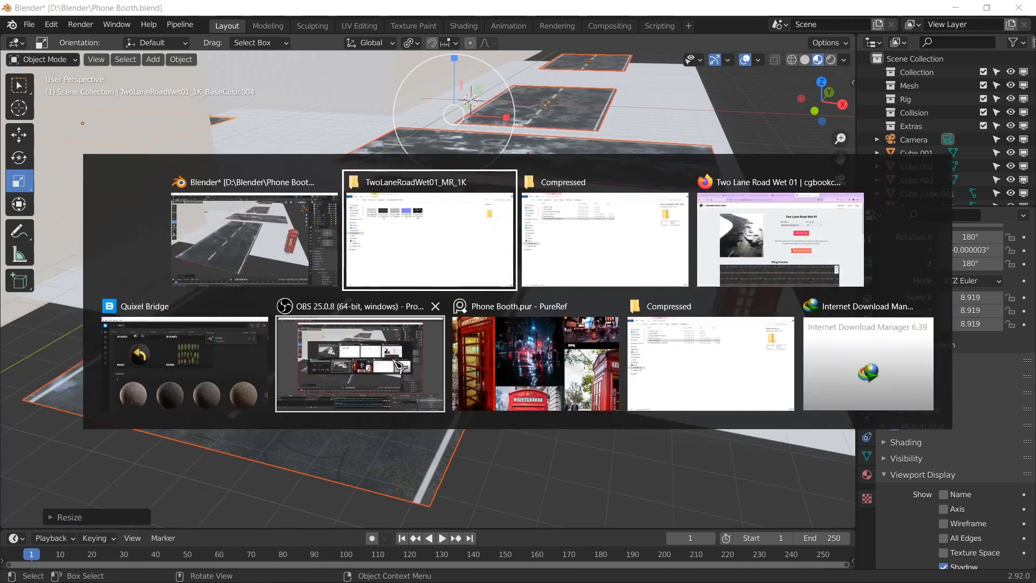
pyautogui.click(456, 335)
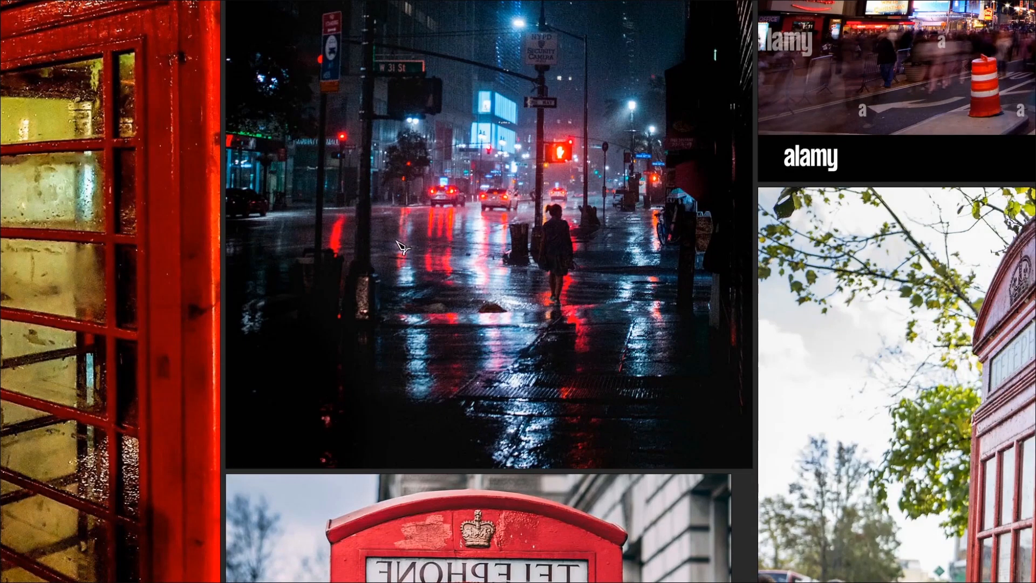
pyautogui.hotkey('alt', 'Tab')
# Step: Move the two main-road pieces beside the crossing along Y so that both meet the side street
pyautogui.scroll(-3, 426, 277)
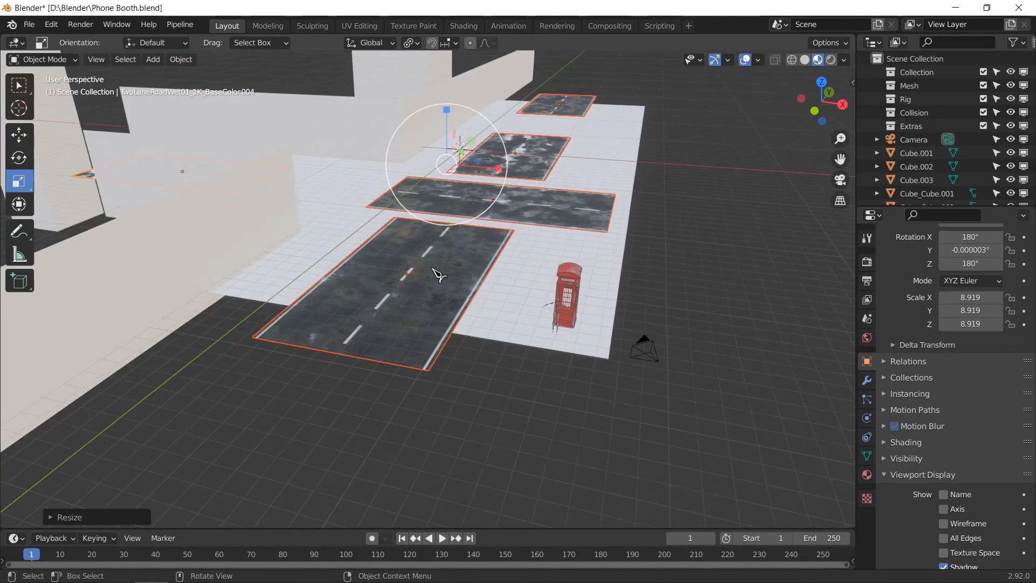
pyautogui.moveTo(489, 291); pyautogui.dragTo(567, 443, button='middle')
pyautogui.click(603, 303)
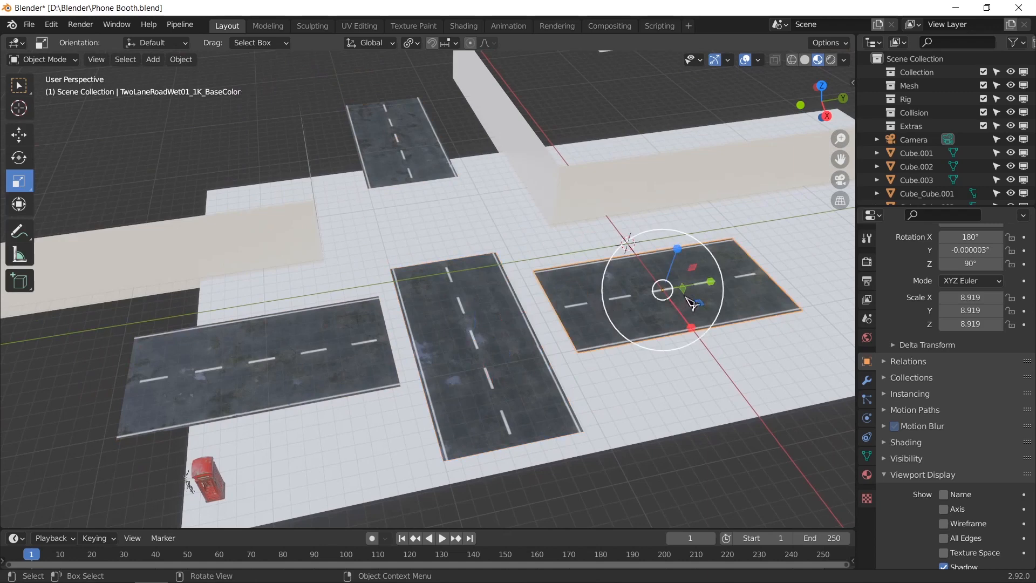
pyautogui.hotkey('shift', 'space')
pyautogui.press('g')
pyautogui.moveTo(707, 281); pyautogui.dragTo(679, 287)
pyautogui.click(379, 357)
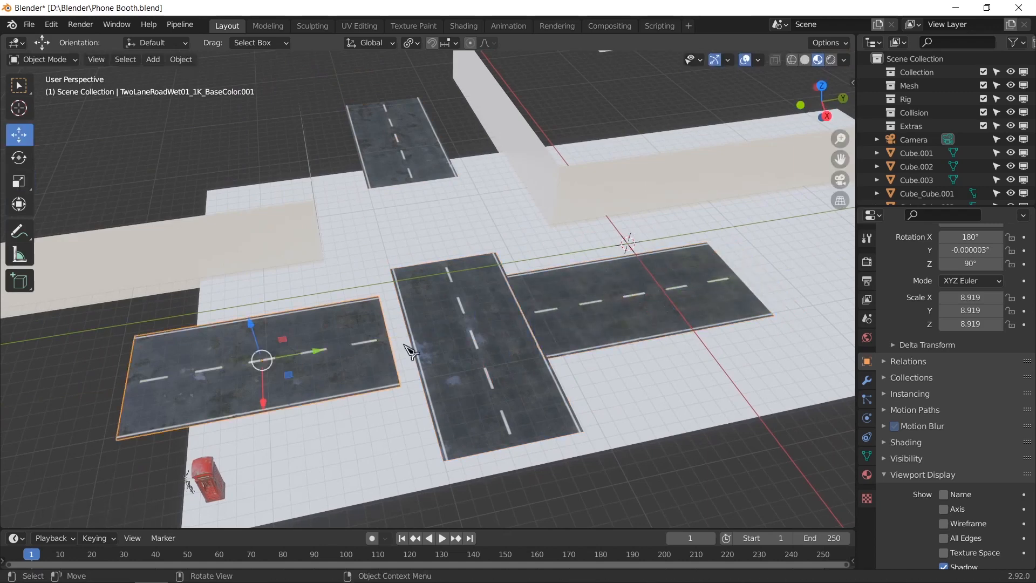
pyautogui.moveTo(316, 360); pyautogui.dragTo(340, 354)
# Step: Move the detached far side-street piece along X until it joins the piece at the crossing
pyautogui.click(363, 192)
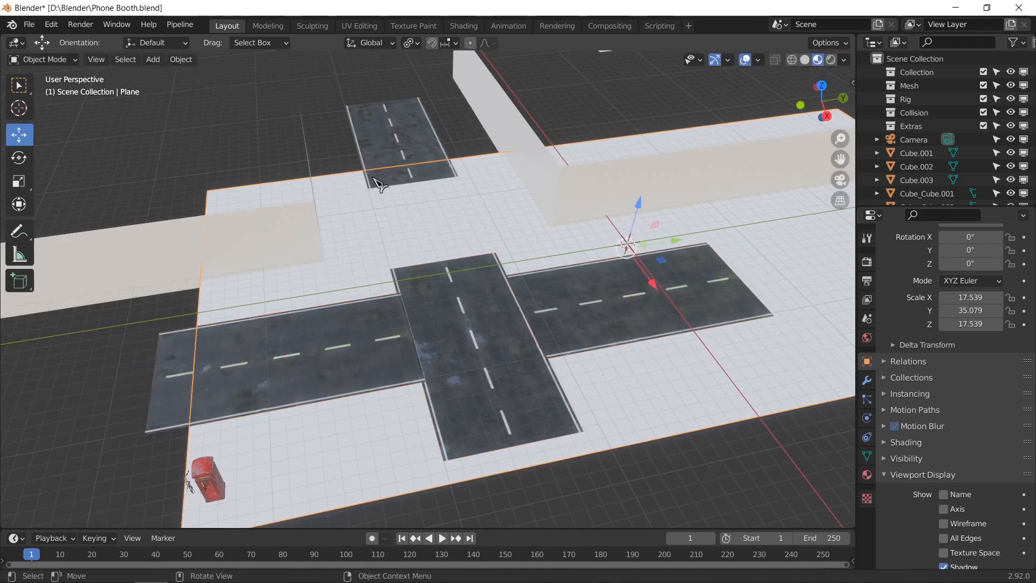
pyautogui.click(380, 183)
pyautogui.moveTo(408, 184); pyautogui.dragTo(445, 262)
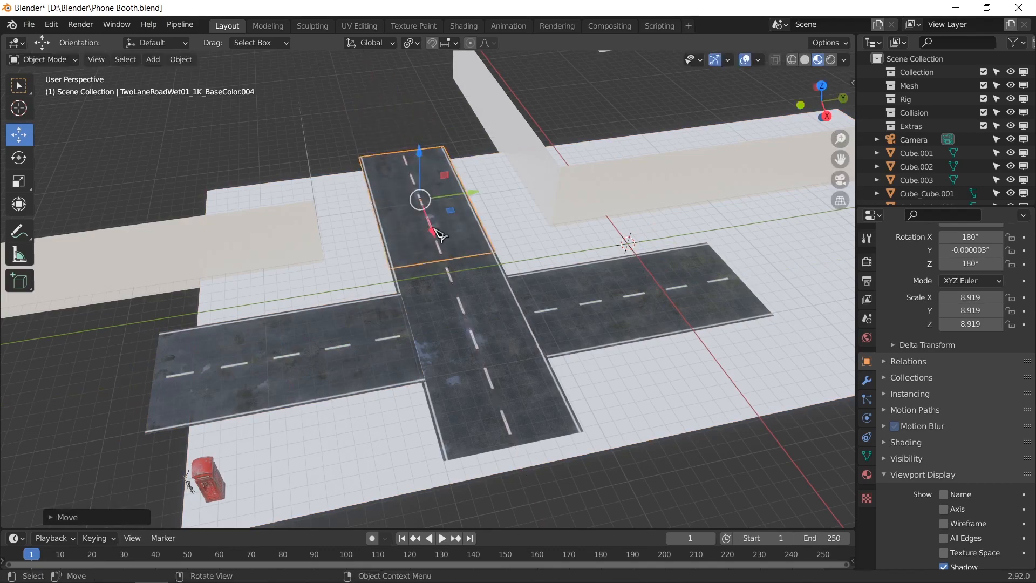
# Step: Duplicate the side street's end piece and move the copy along negative X to lengthen the street
pyautogui.moveTo(446, 262); pyautogui.dragTo(486, 256, button='middle')
pyautogui.hotkey('shift', 'd')
pyautogui.press('x')
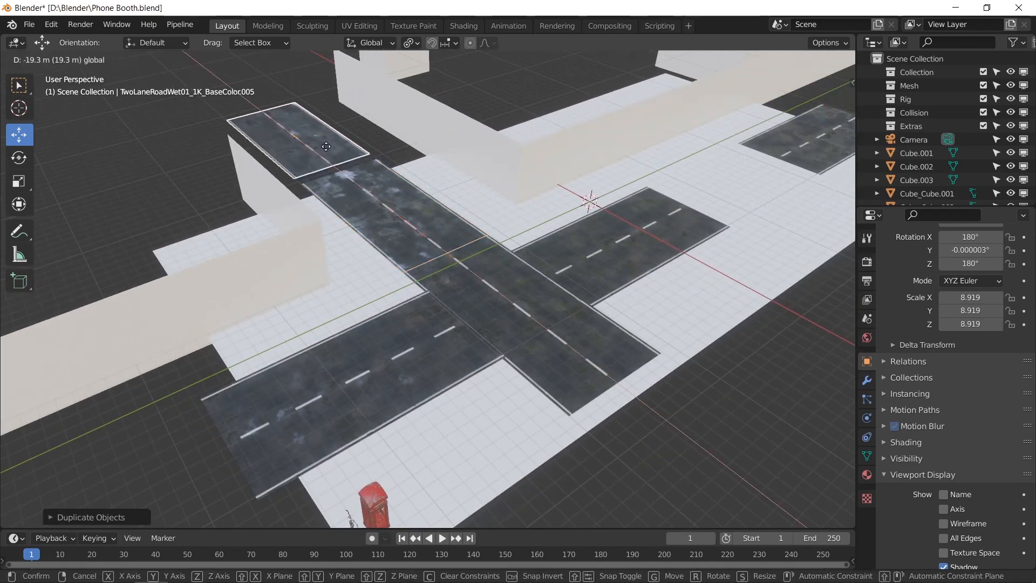
pyautogui.click(332, 150)
# Step: Duplicate the main-road piece beyond the crossing and move the copy along Y to fill the gap before the far piece
pyautogui.moveTo(513, 293); pyautogui.dragTo(432, 278, button='middle')
pyautogui.keyDown('shift'); pyautogui.moveTo(540, 302); pyautogui.dragTo(384, 326, button='middle'); pyautogui.keyUp('shift')
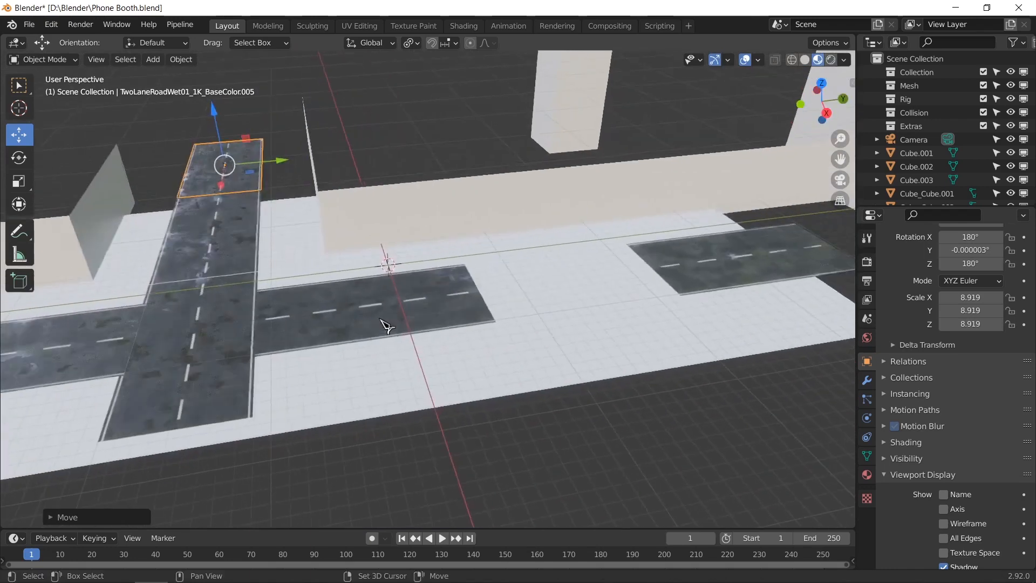
pyautogui.click(423, 311)
pyautogui.hotkey('shift', 'd')
pyautogui.press('y')
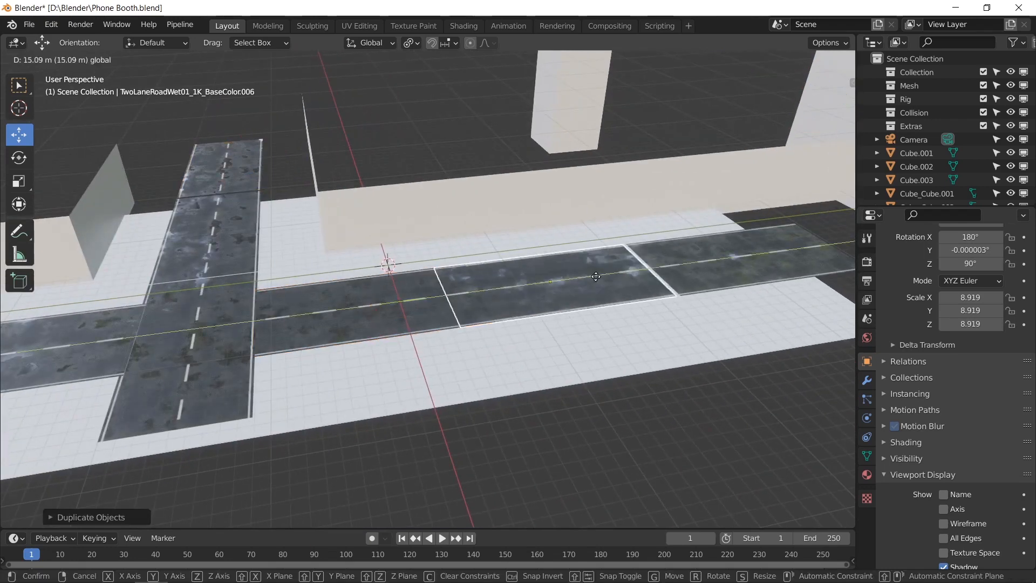
pyautogui.click(625, 267)
# Step: Shift the far main-road piece outward along Y to line up with the end of the new segment
pyautogui.moveTo(624, 347); pyautogui.dragTo(656, 270, button='middle')
pyautogui.moveTo(686, 231); pyautogui.dragTo(726, 218)
pyautogui.hotkey('ctrl', 'z')
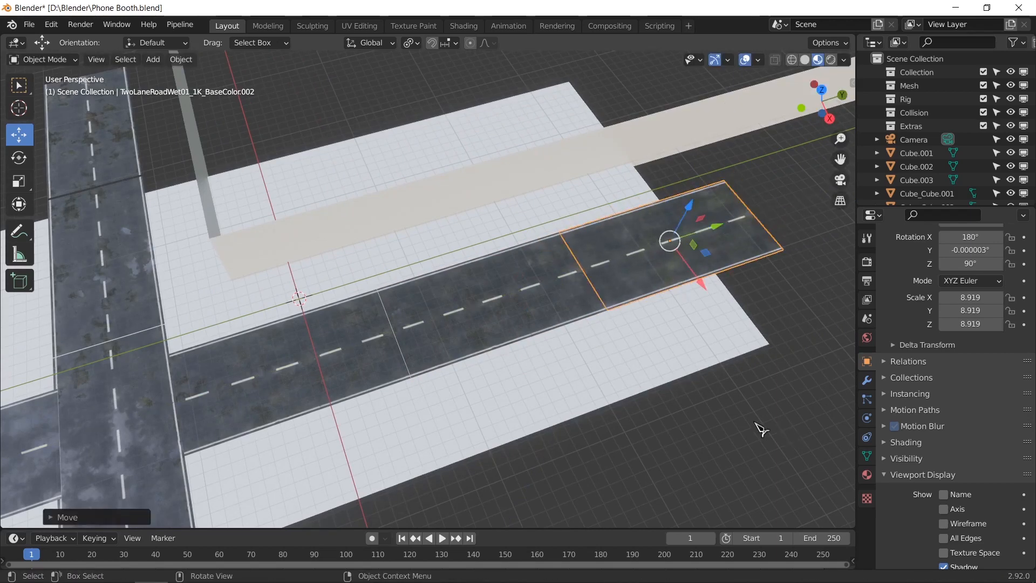
# Step: Check the rebuilt intersection from above and through the camera, and save the file
pyautogui.moveTo(761, 428); pyautogui.dragTo(471, 267, button='middle')
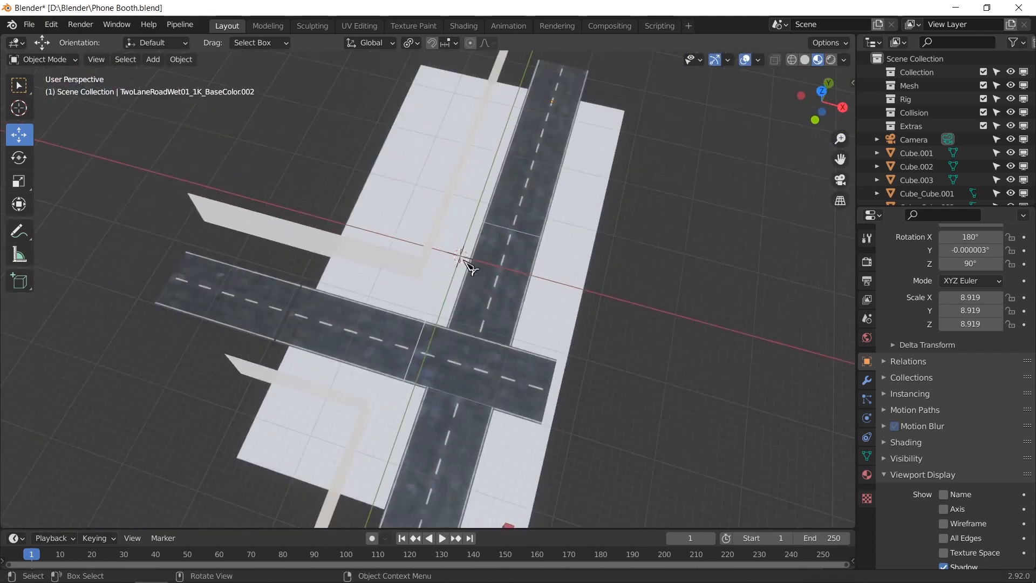
pyautogui.moveTo(441, 380); pyautogui.dragTo(510, 376, button='middle')
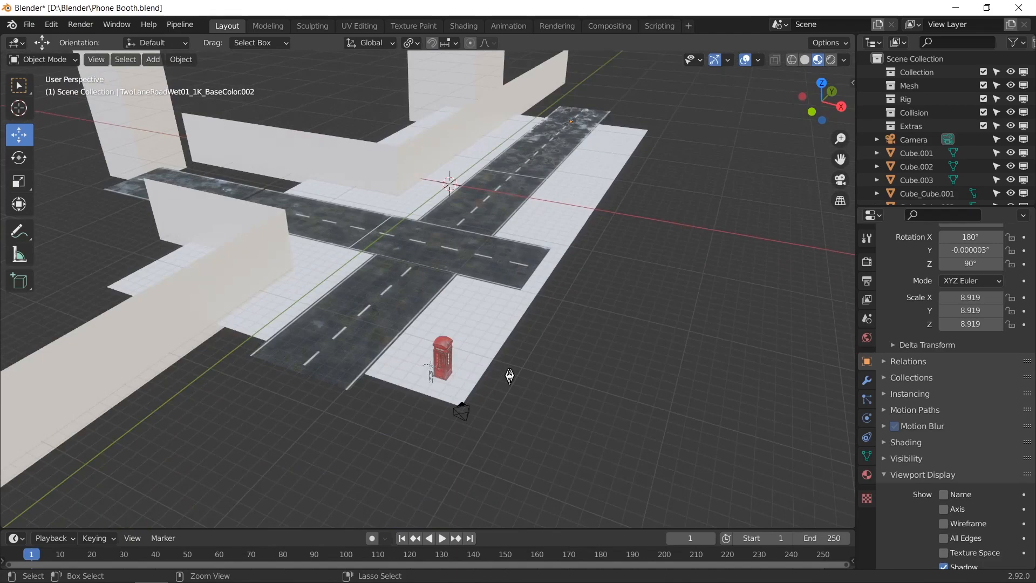
pyautogui.press('KP_0')
pyautogui.hotkey('ctrl', 's')
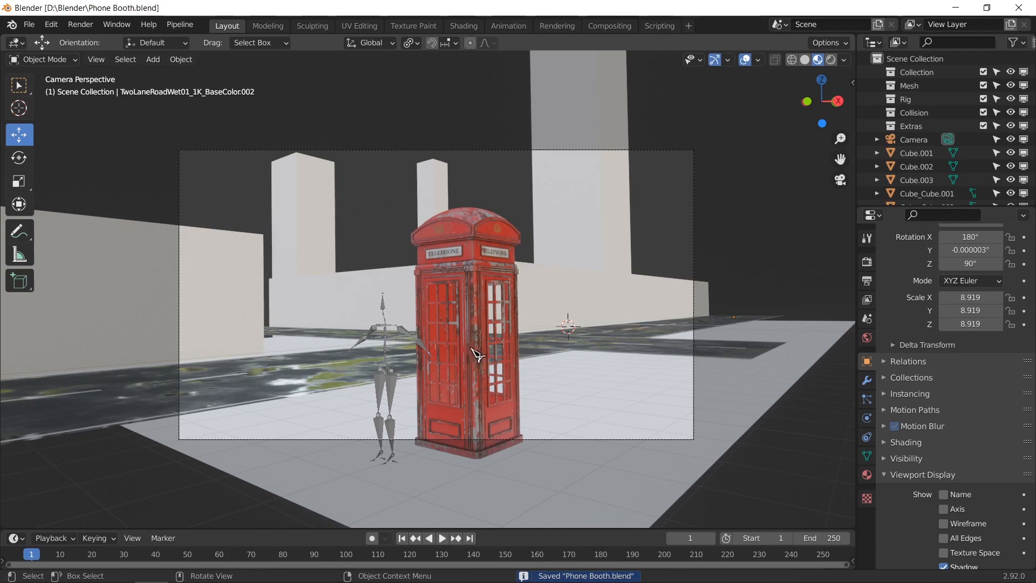
# Step: Inspect the whole street layout from above and the pavement around the phone booth, ending in the camera view
pyautogui.moveTo(475, 348); pyautogui.dragTo(511, 377, button='middle')
pyautogui.scroll(-3, 621, 382)
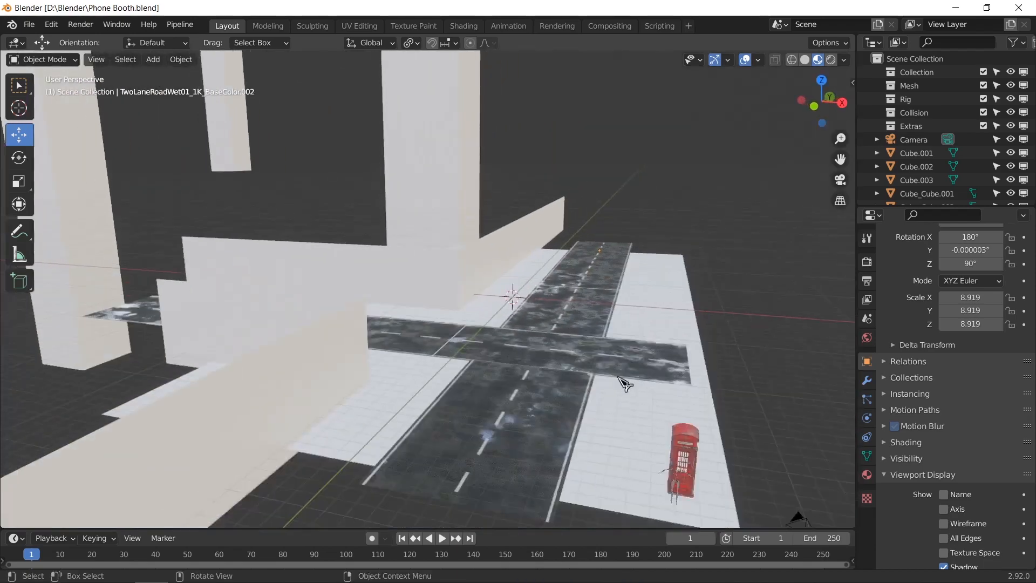
pyautogui.moveTo(620, 381); pyautogui.dragTo(583, 406, button='middle')
pyautogui.scroll(-2, 589, 413)
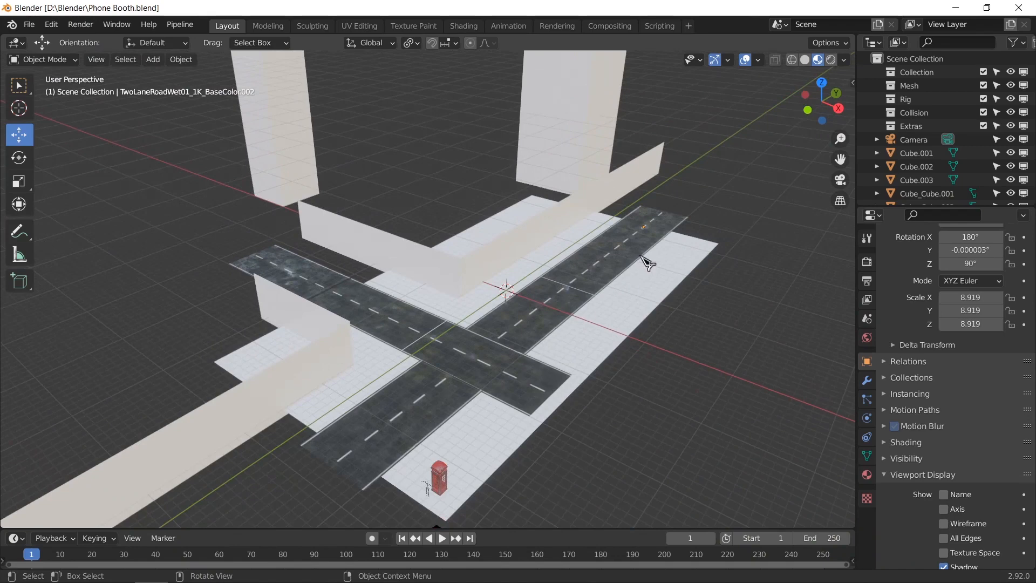
pyautogui.moveTo(598, 298); pyautogui.dragTo(513, 360, button='middle')
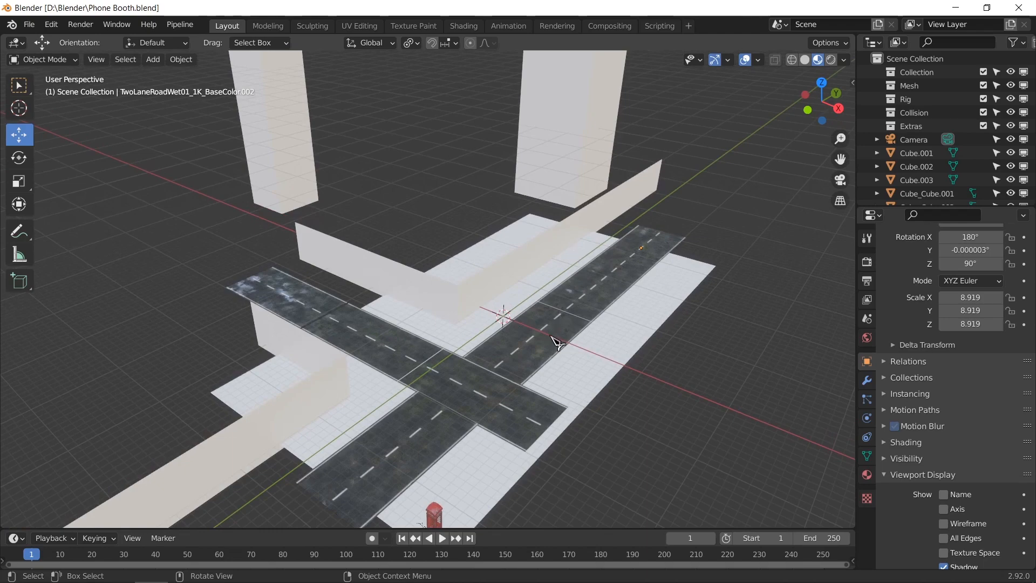
pyautogui.moveTo(557, 342); pyautogui.dragTo(489, 466, button='middle')
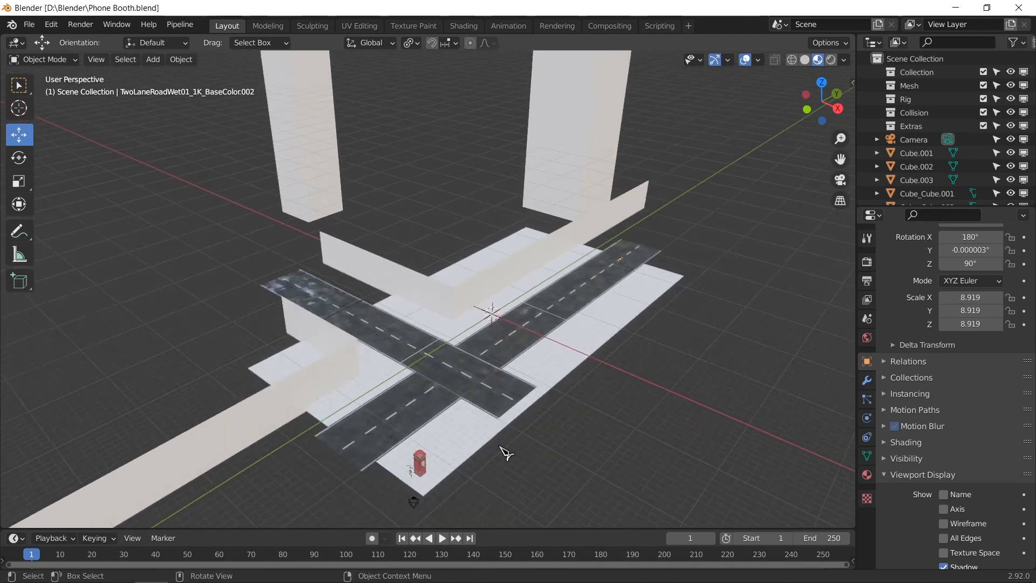
pyautogui.scroll(5, 495, 477)
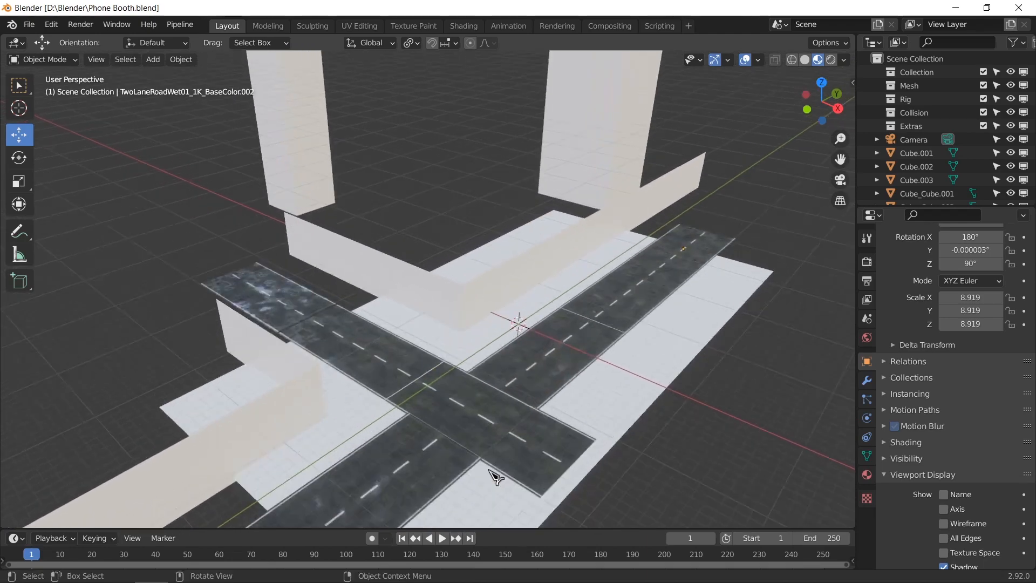
pyautogui.keyDown('shift'); pyautogui.moveTo(512, 418); pyautogui.dragTo(523, 280, button='middle'); pyautogui.keyUp('shift')
pyautogui.scroll(1, 471, 459)
pyautogui.keyDown('shift'); pyautogui.moveTo(507, 480); pyautogui.dragTo(481, 319, button='middle'); pyautogui.keyUp('shift')
pyautogui.scroll(3, 421, 275)
pyautogui.scroll(-2, 421, 275)
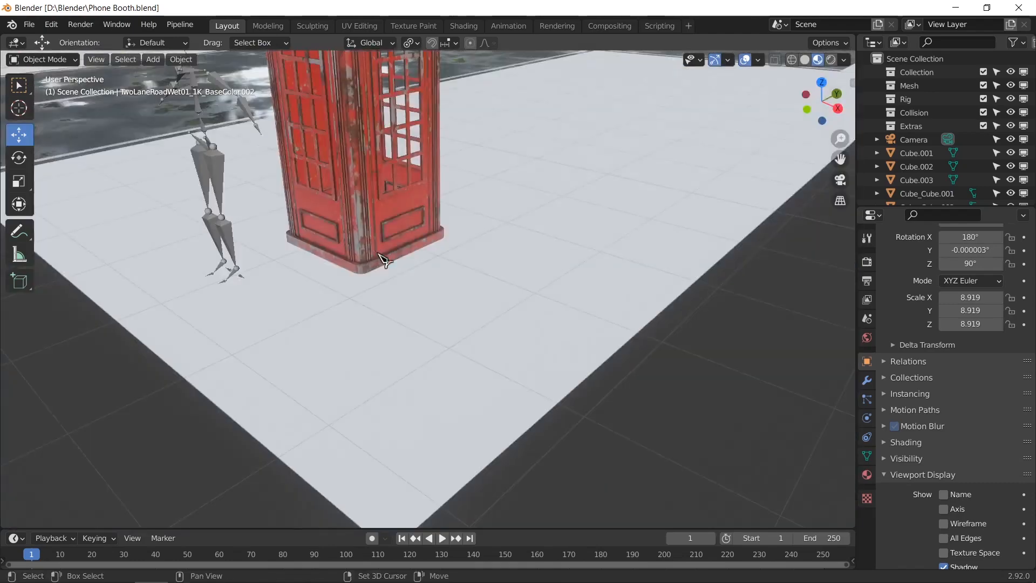
pyautogui.keyDown('shift'); pyautogui.moveTo(388, 259); pyautogui.dragTo(398, 356, button='middle'); pyautogui.keyUp('shift')
pyautogui.press('KP_0')
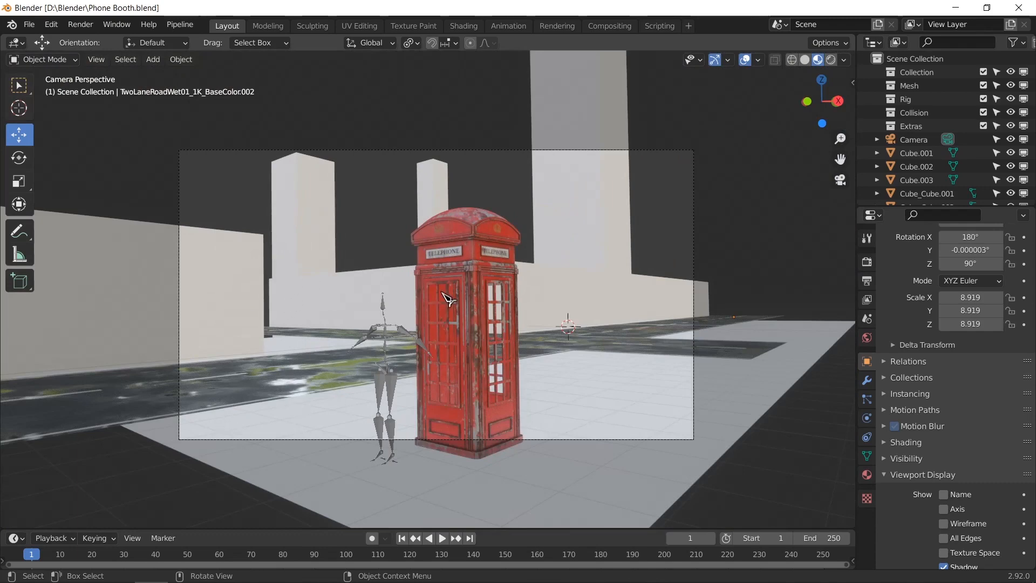
# Step: Examine the road crossing, corner walls and towers from several angles and compare them with the camera's framing
pyautogui.moveTo(480, 376); pyautogui.dragTo(507, 389, button='middle')
pyautogui.scroll(-3, 518, 399)
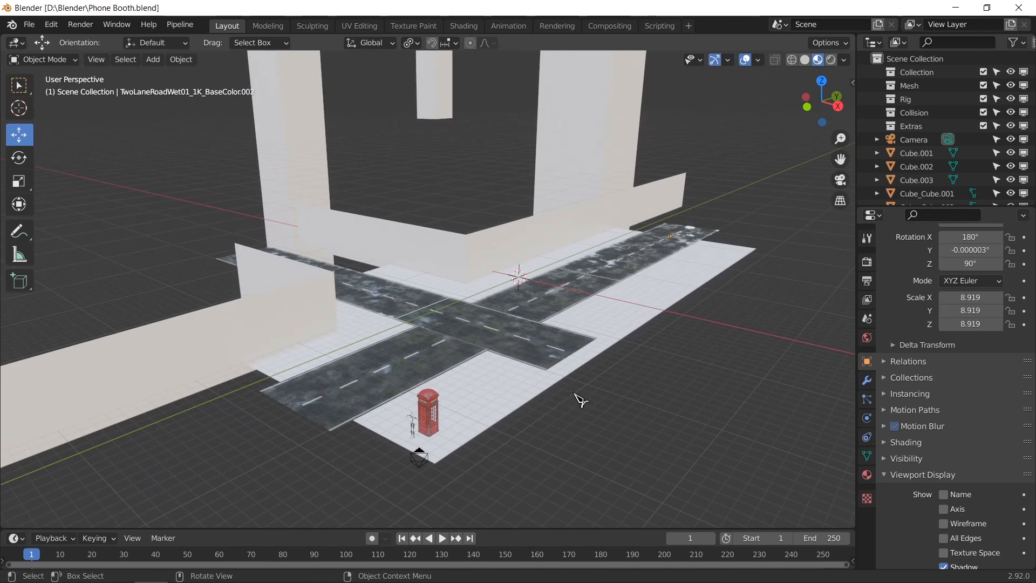
pyautogui.moveTo(580, 399); pyautogui.dragTo(436, 206, button='middle')
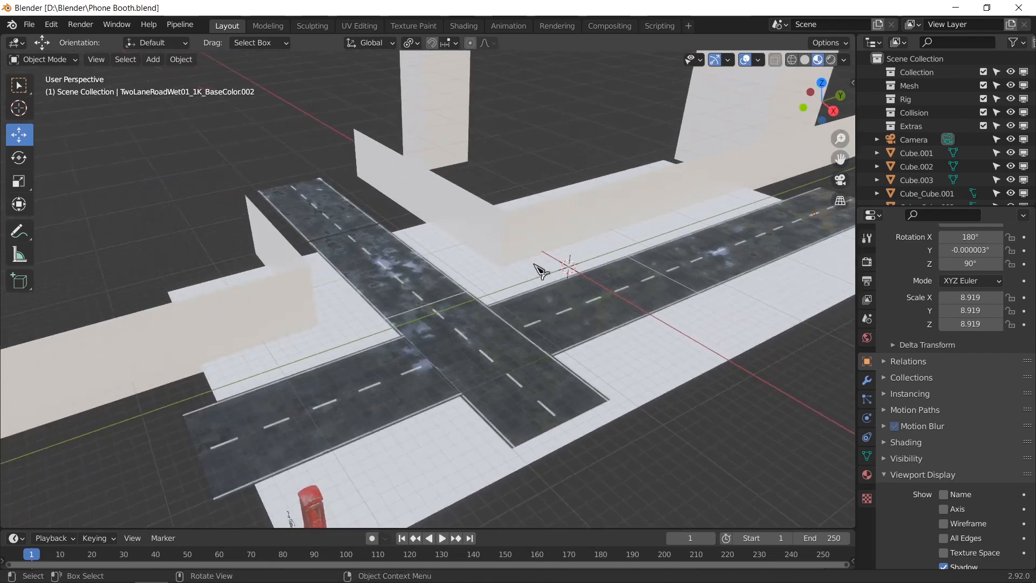
pyautogui.keyDown('shift'); pyautogui.moveTo(566, 300); pyautogui.dragTo(594, 308, button='middle'); pyautogui.keyUp('shift')
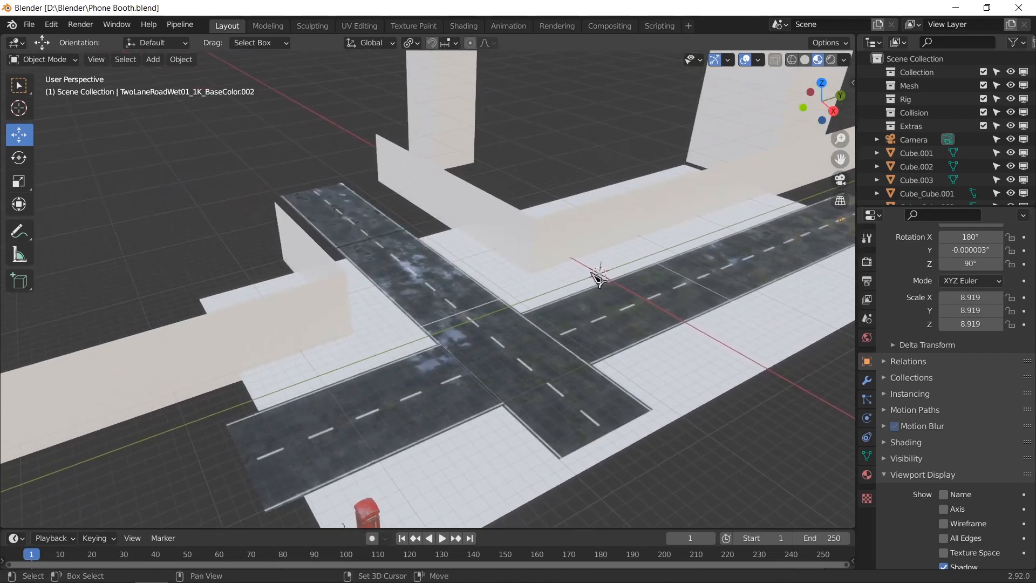
pyautogui.keyDown('shift'); pyautogui.moveTo(592, 273); pyautogui.dragTo(474, 370, button='middle'); pyautogui.keyUp('shift')
pyautogui.scroll(-3, 563, 283)
pyautogui.scroll(-1, 528, 366)
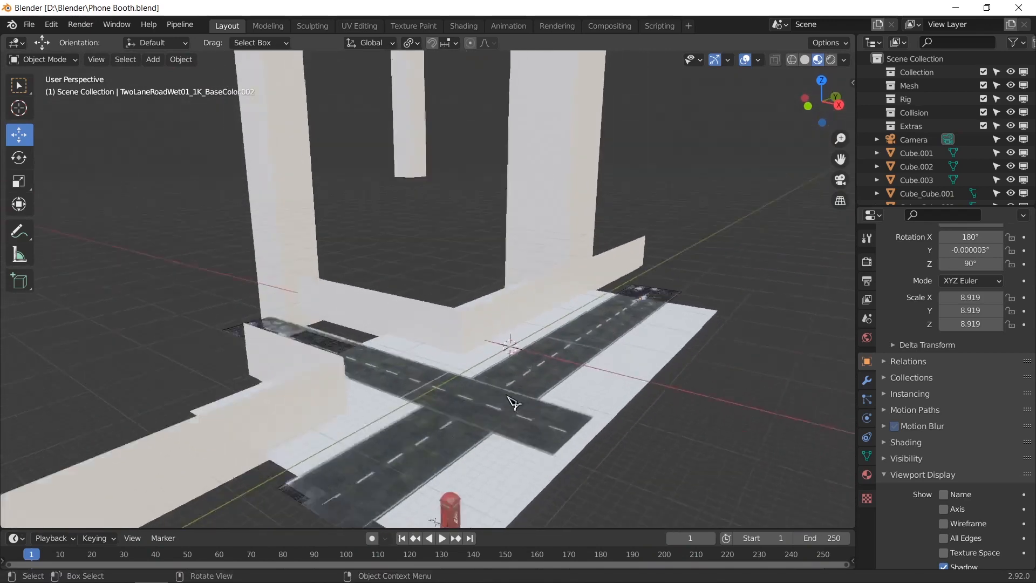
pyautogui.press('KP_0')
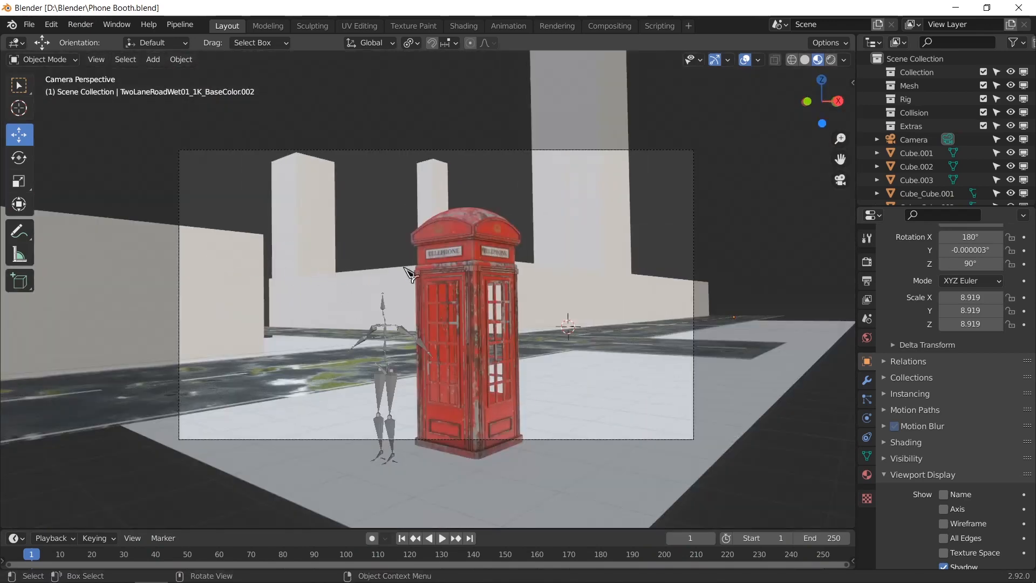
pyautogui.moveTo(515, 329)
pyautogui.mouseDown(button='middle')
pyautogui.moveTo(495, 331)
pyautogui.moveTo(526, 332)
pyautogui.mouseUp(button='middle')
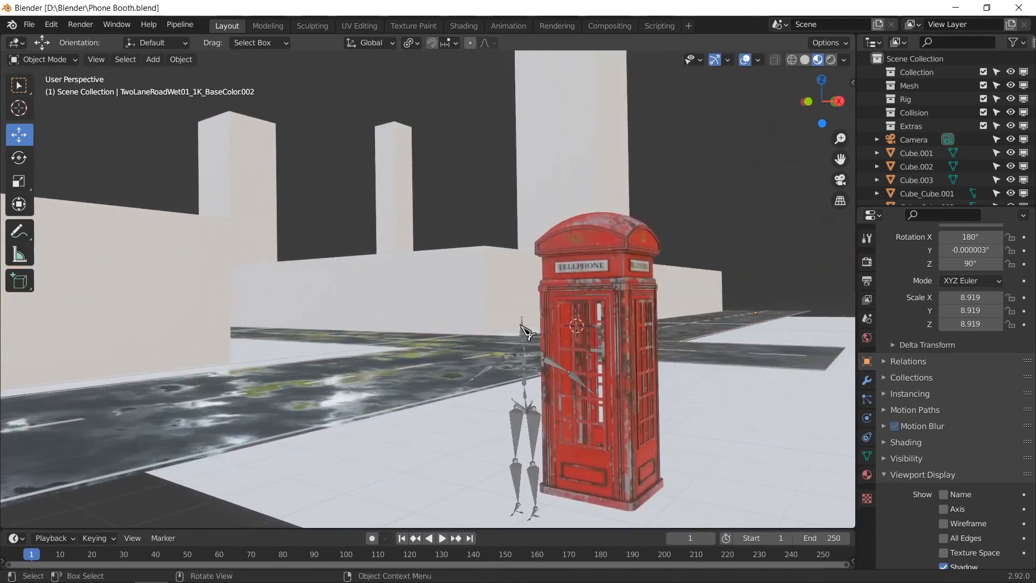
pyautogui.press('KP_0')
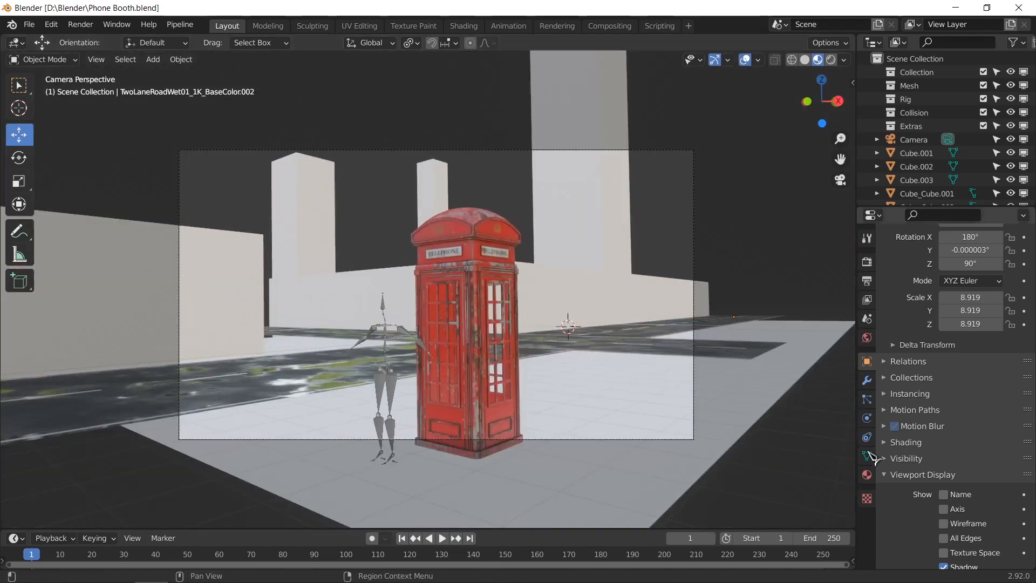
# Step: Enable depth of field on the camera and pick the phone booth as its focus object
pyautogui.click(695, 289)
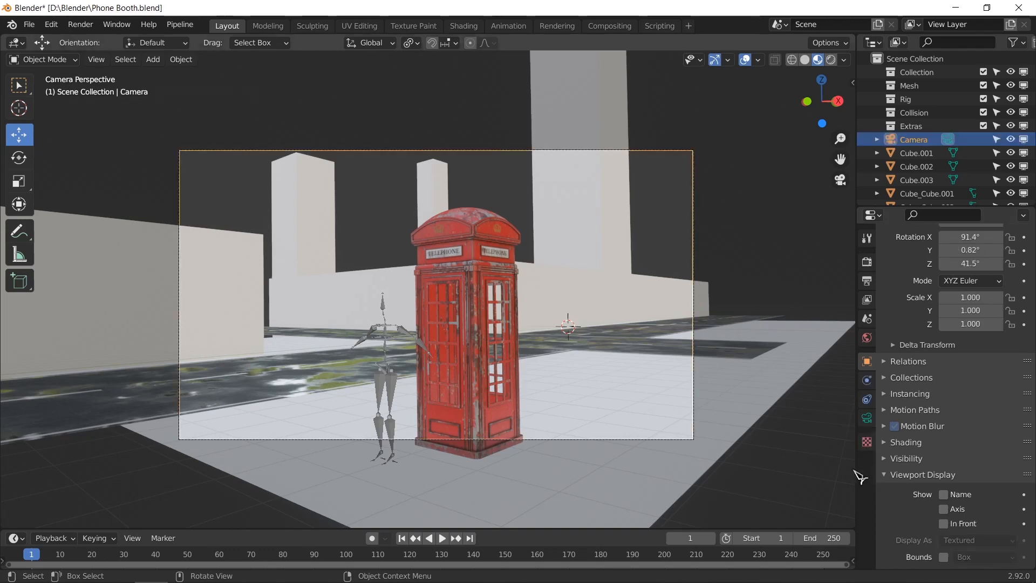
pyautogui.click(867, 420)
pyautogui.click(894, 422)
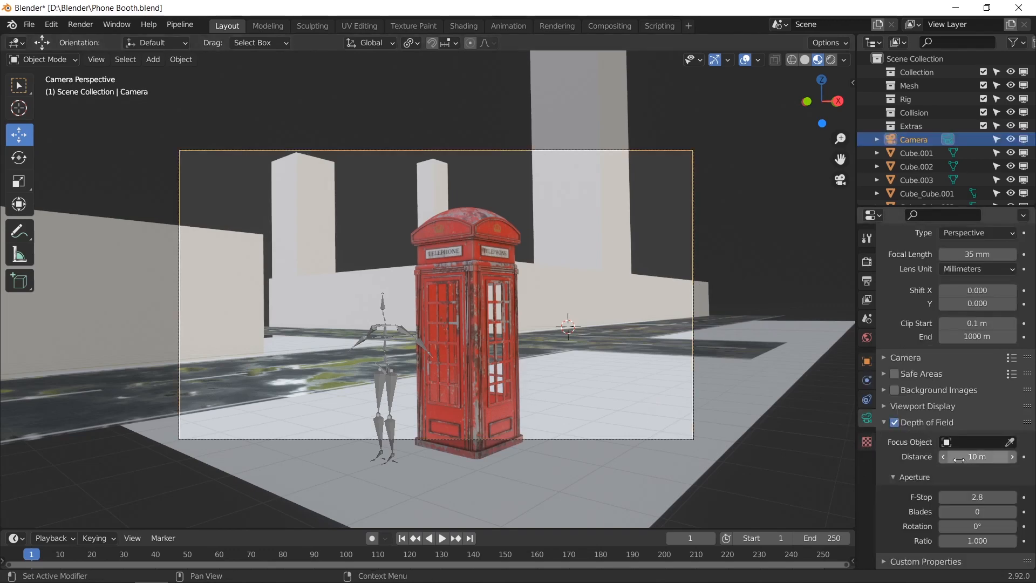
pyautogui.click(1009, 441)
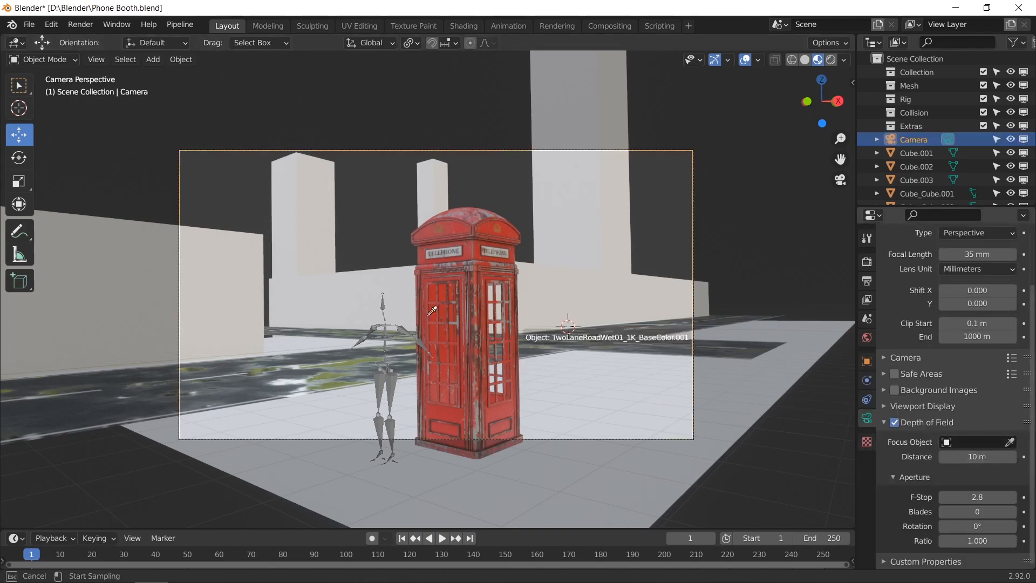
pyautogui.click(475, 232)
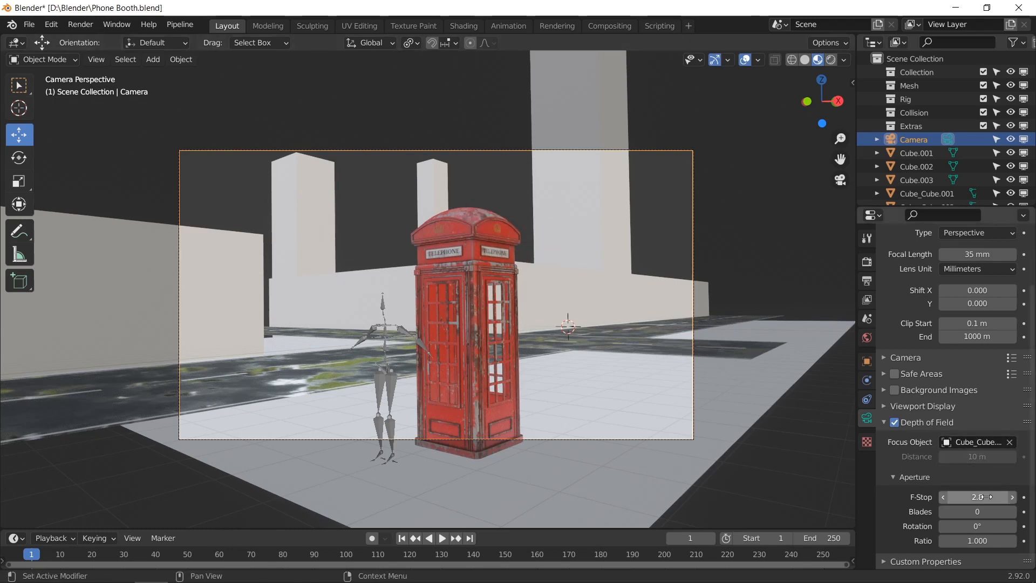